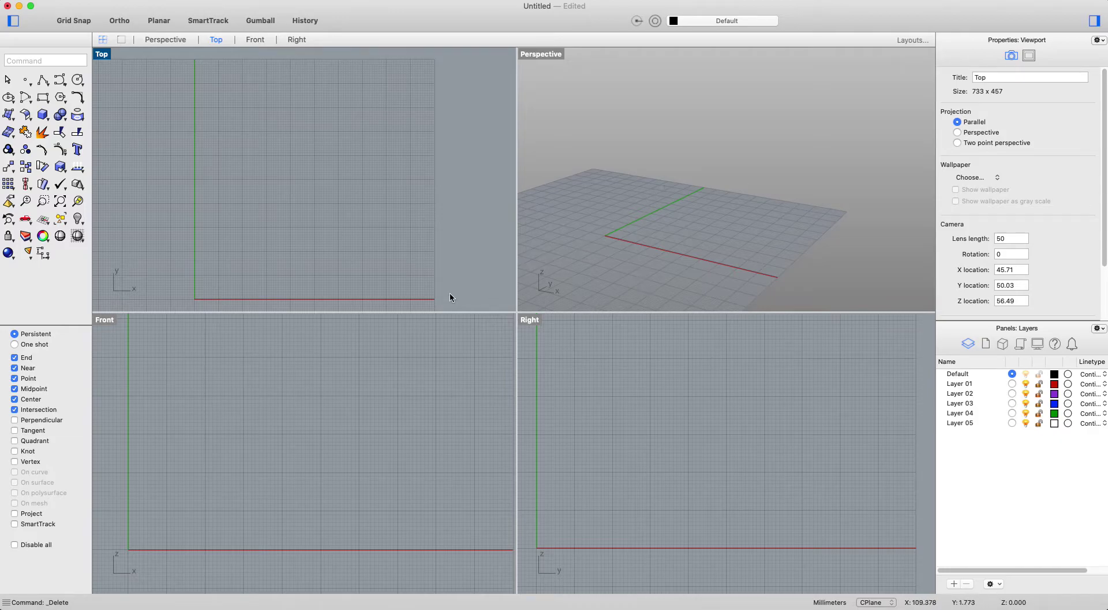
Create a 100 × 100 × 50 box with its base corner at the origin, then select it.
click(44, 115)
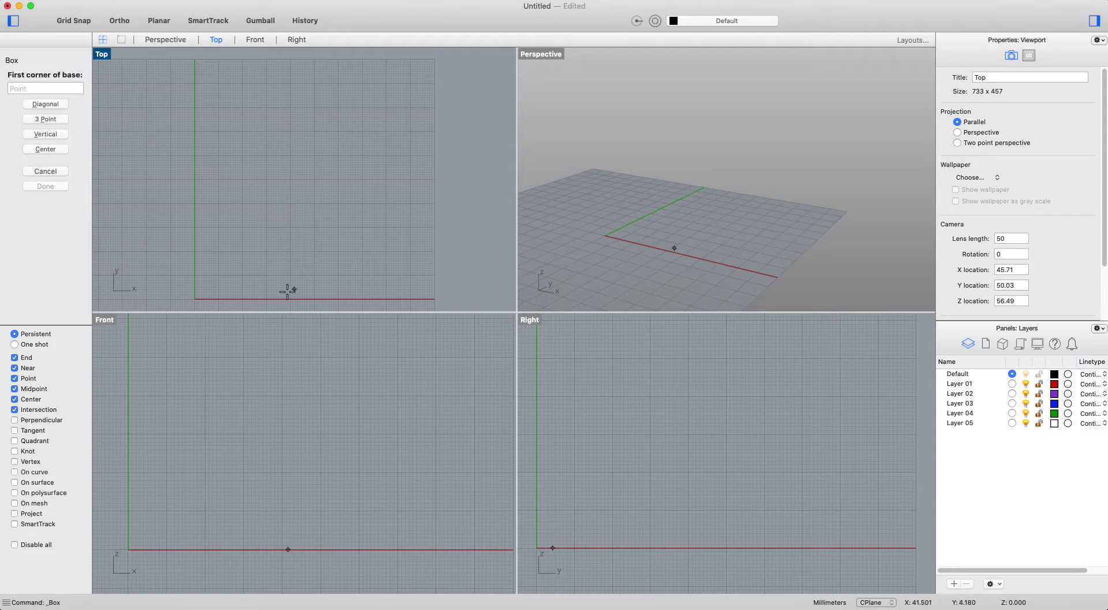
click(204, 298)
text(100)
key(Return)
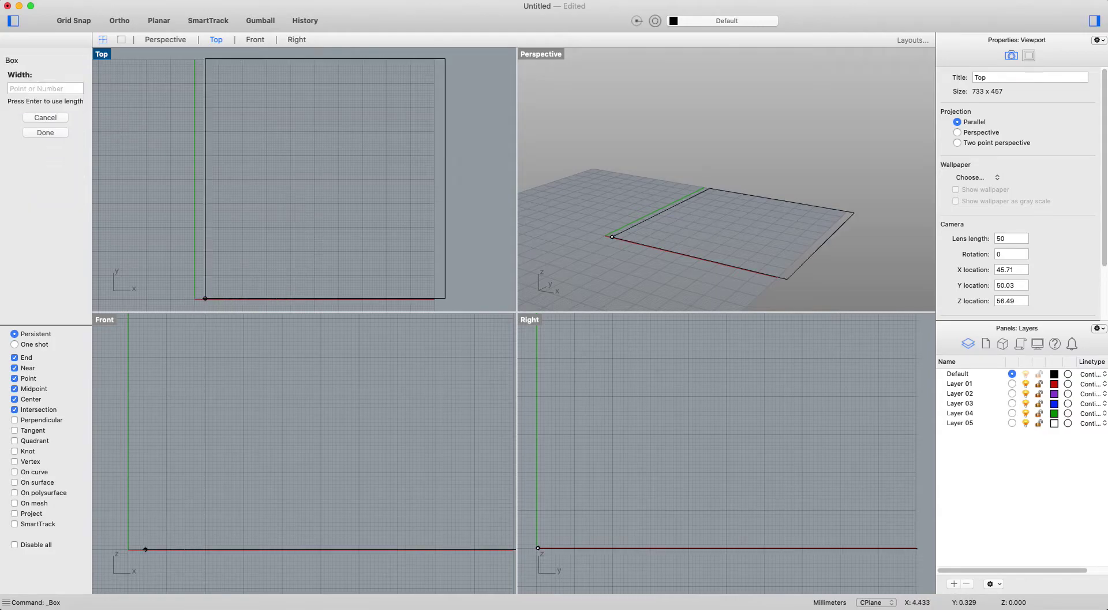
key(Return)
text(50)
key(Return)
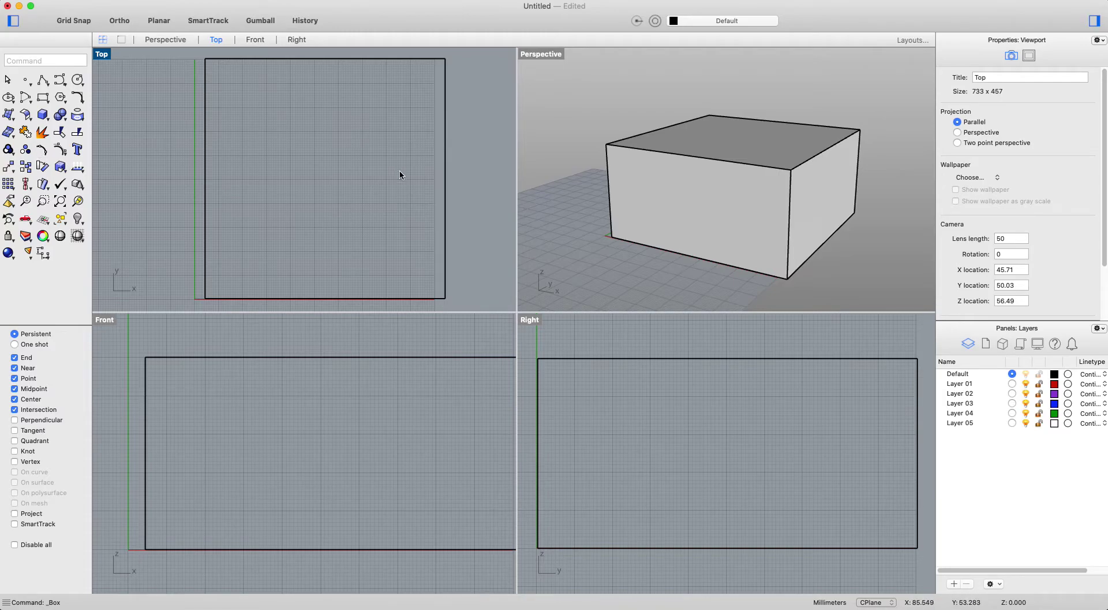
click(645, 168)
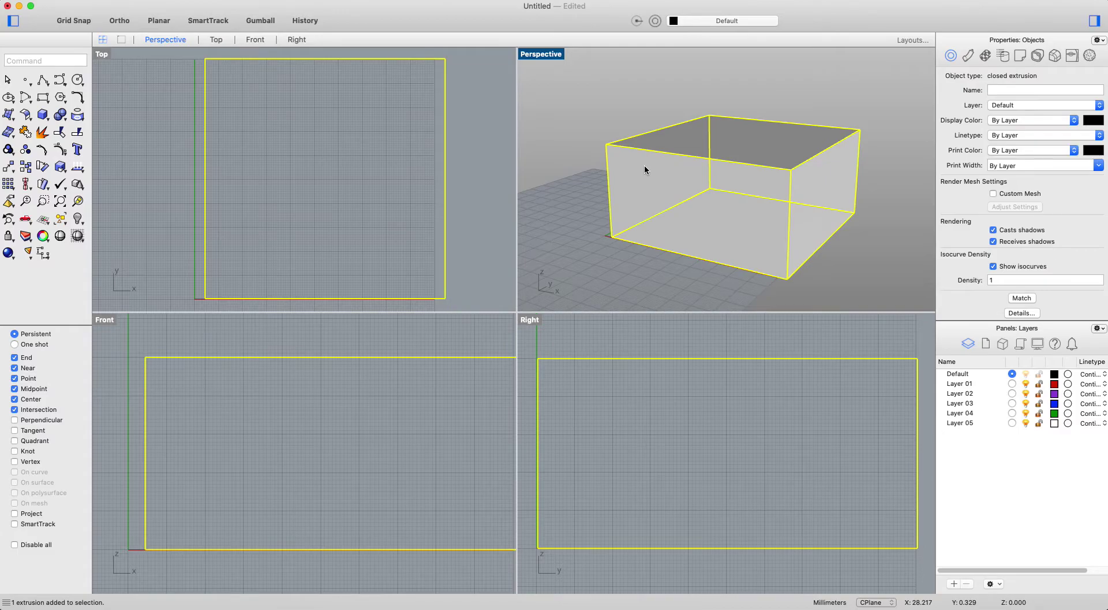
Delete the box and draw a straight two-point polyline in the Top view.
key(Delete)
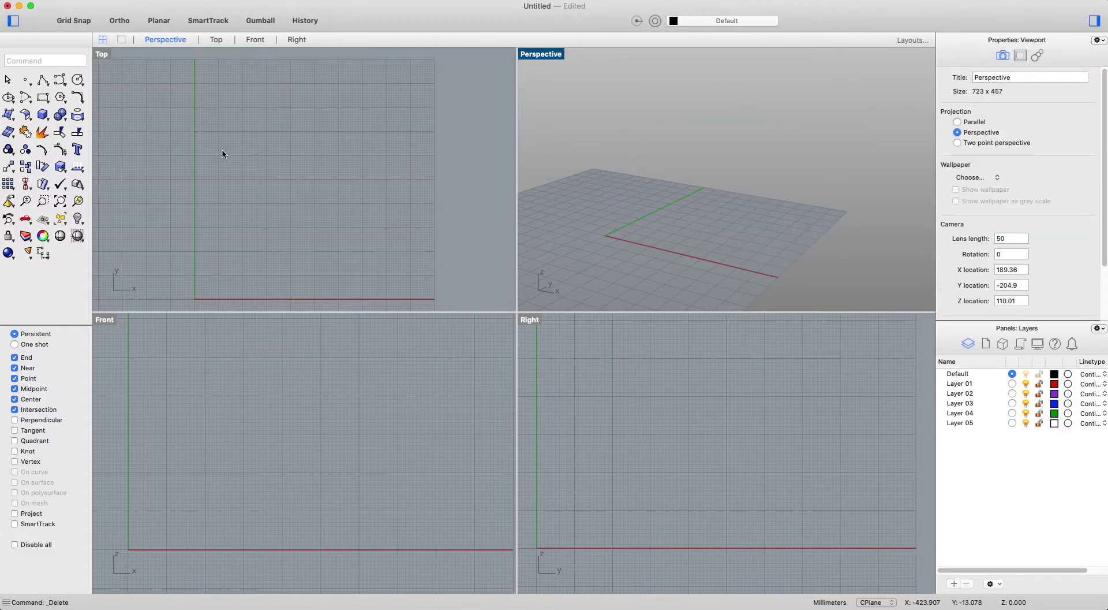
click(43, 80)
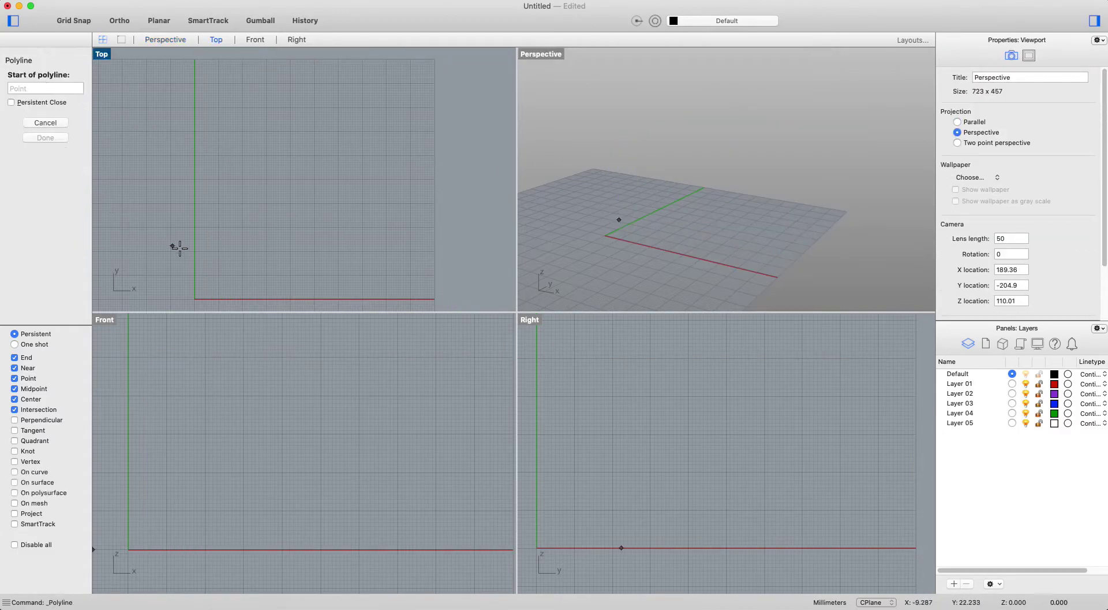
click(189, 268)
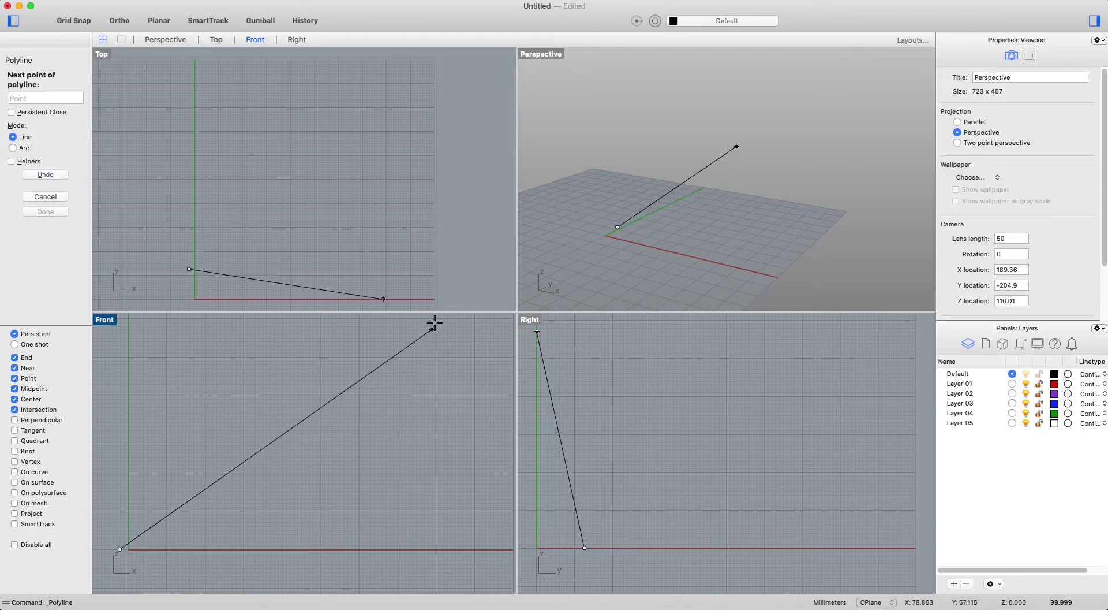
click(420, 268)
key(Return)
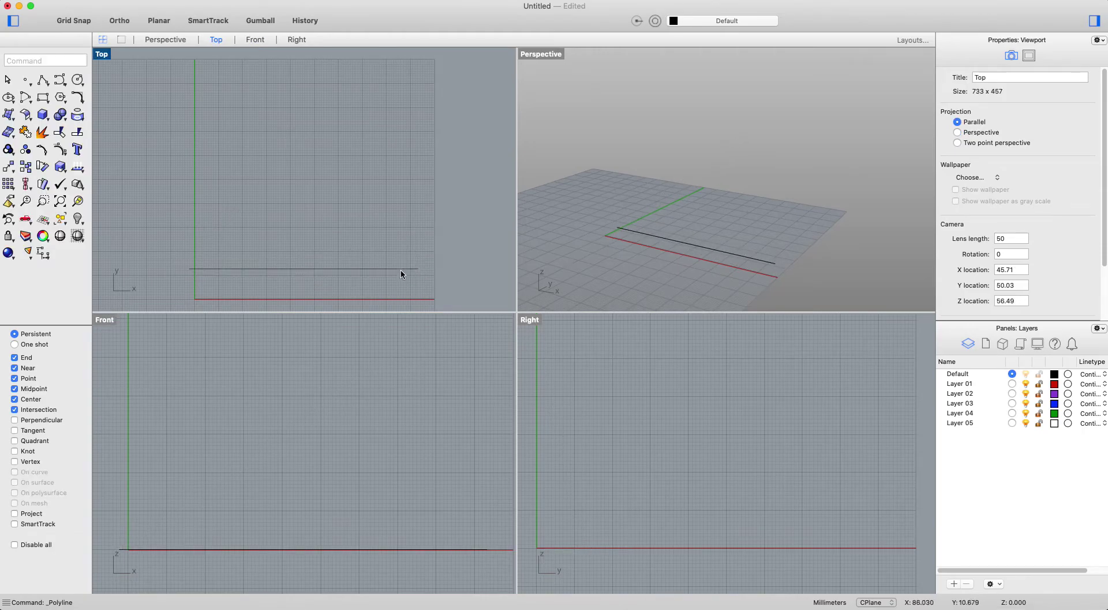
Extrude the line upward with ExtrudeCrv into a vertical wall surface.
click(403, 272)
text(Extru)
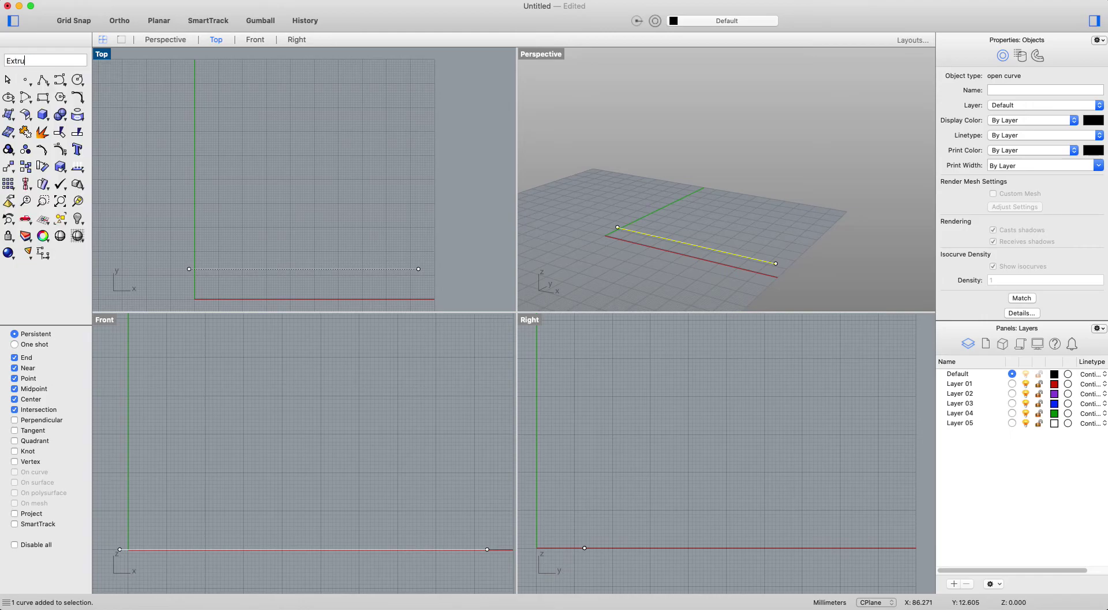
key(Down)
key(Down)
key(Down)
key(Up)
key(Up)
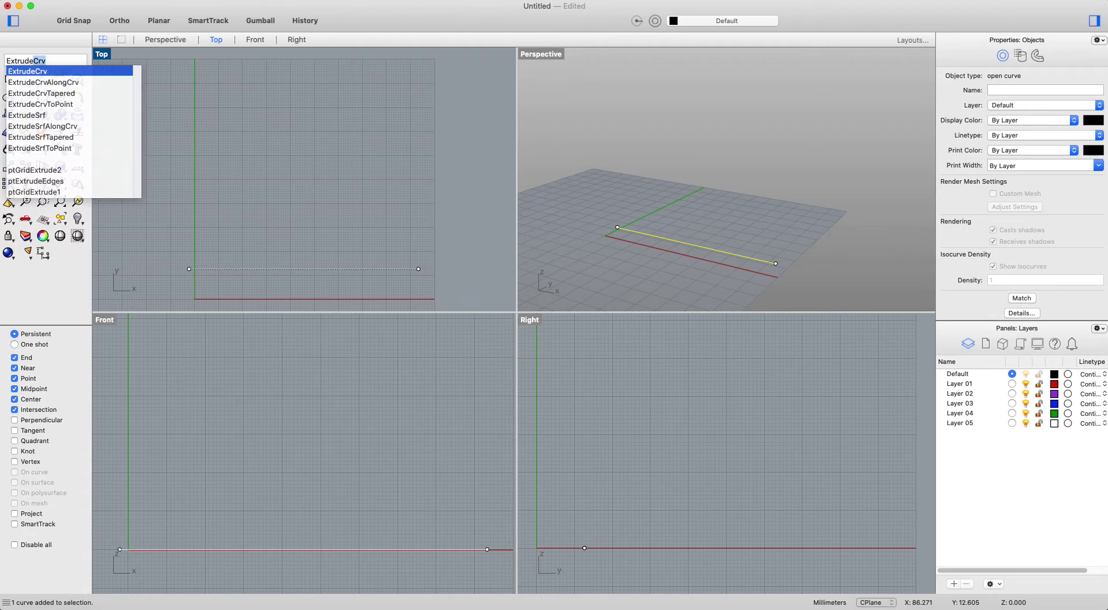
key(Return)
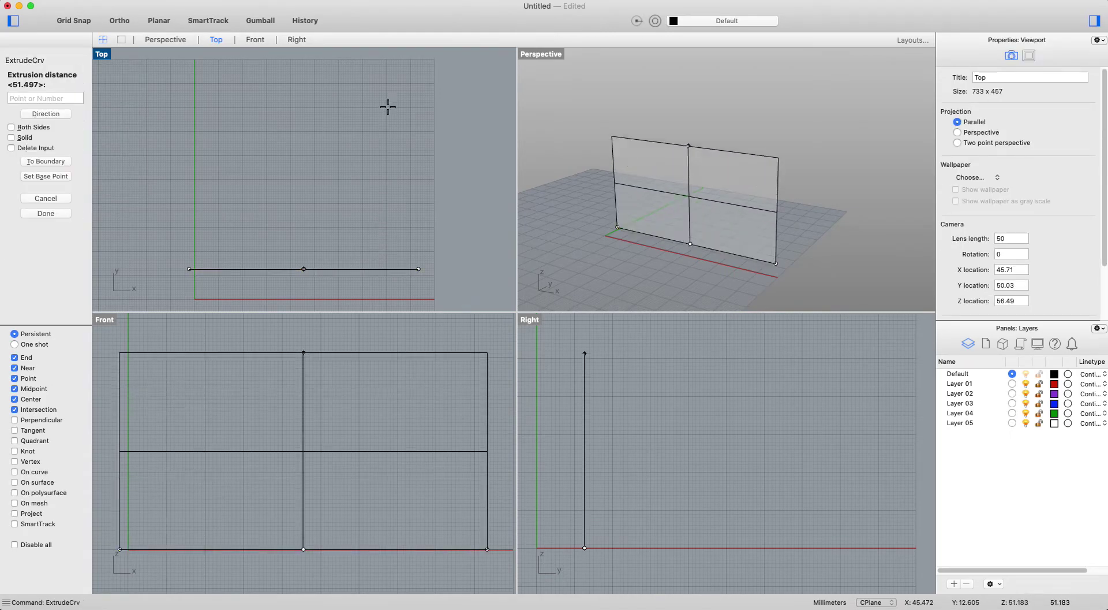
click(393, 350)
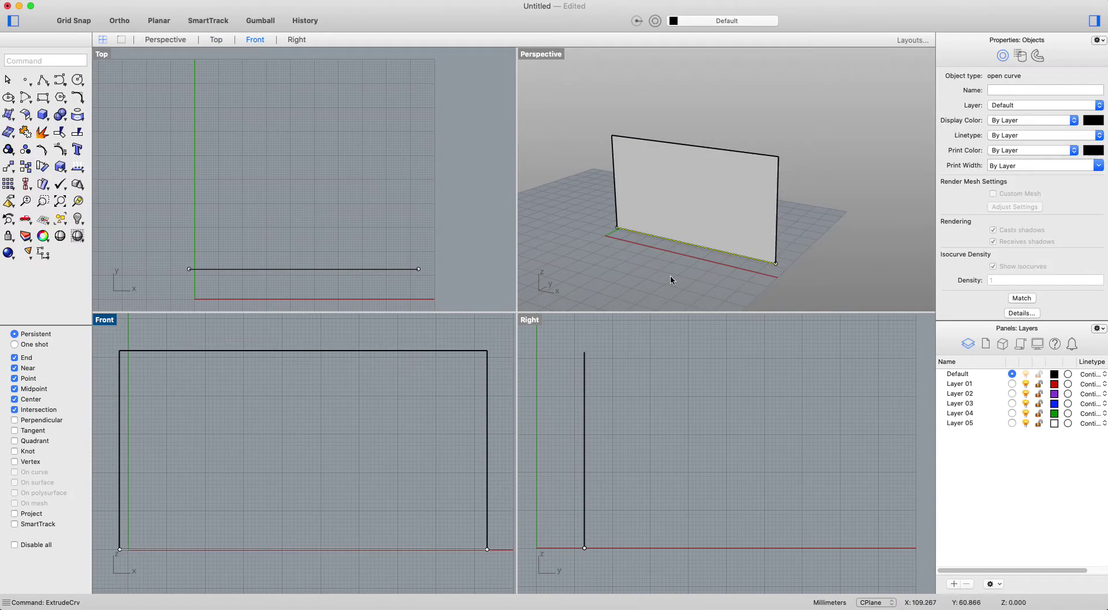
Extrude the wall surface with ExtrudeSrf to give it depth as a solid block.
click(688, 201)
text(extrude)
key(Return)
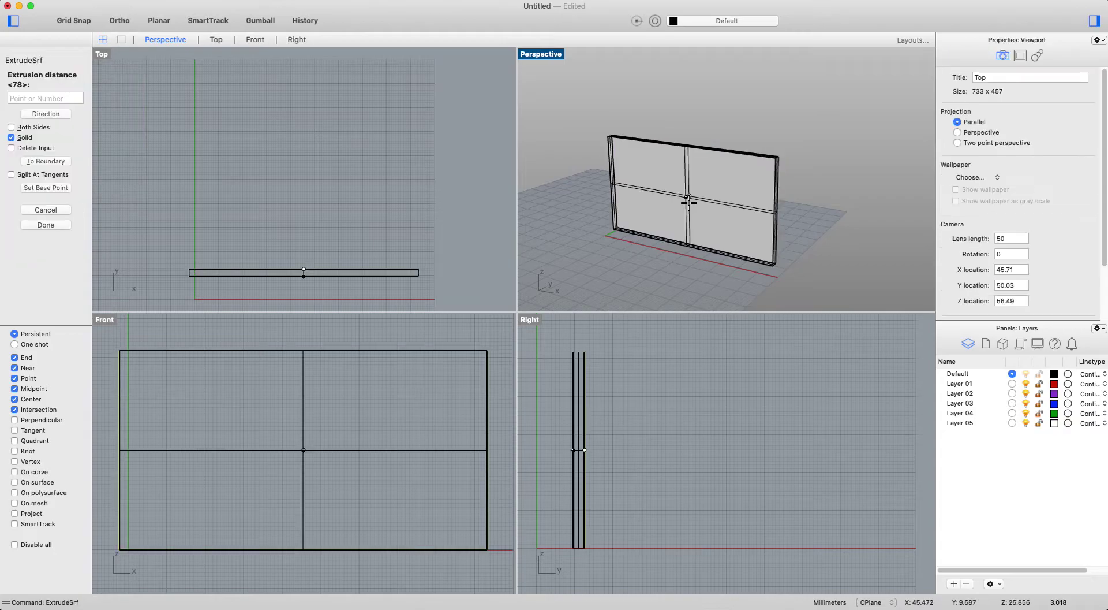
click(398, 96)
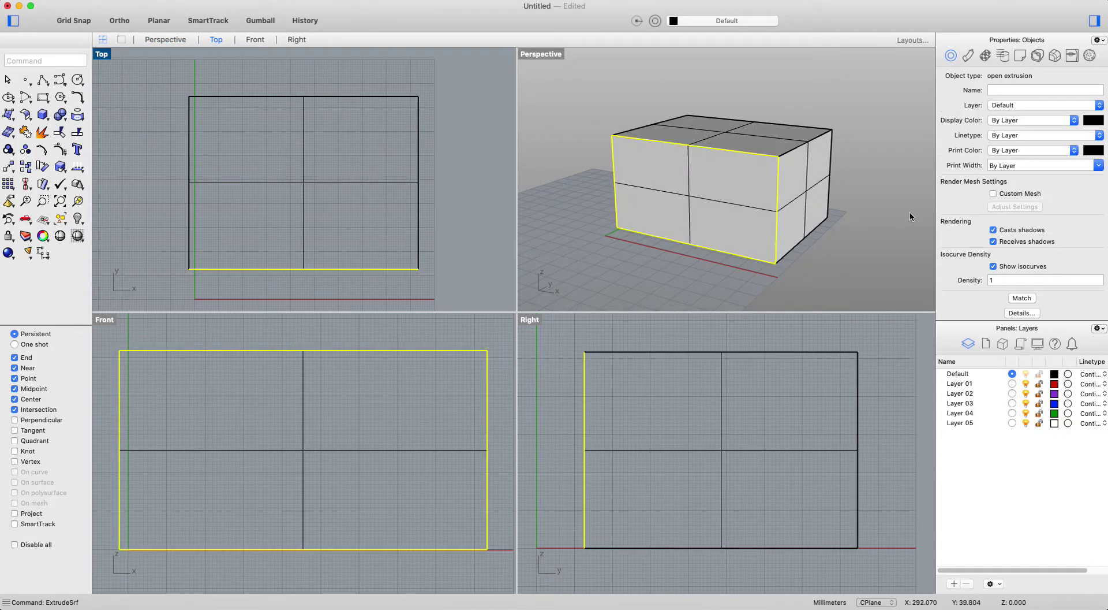
Orbit the Perspective view, then window-select and delete the line, wall and block.
right_drag(768, 207, 813, 203)
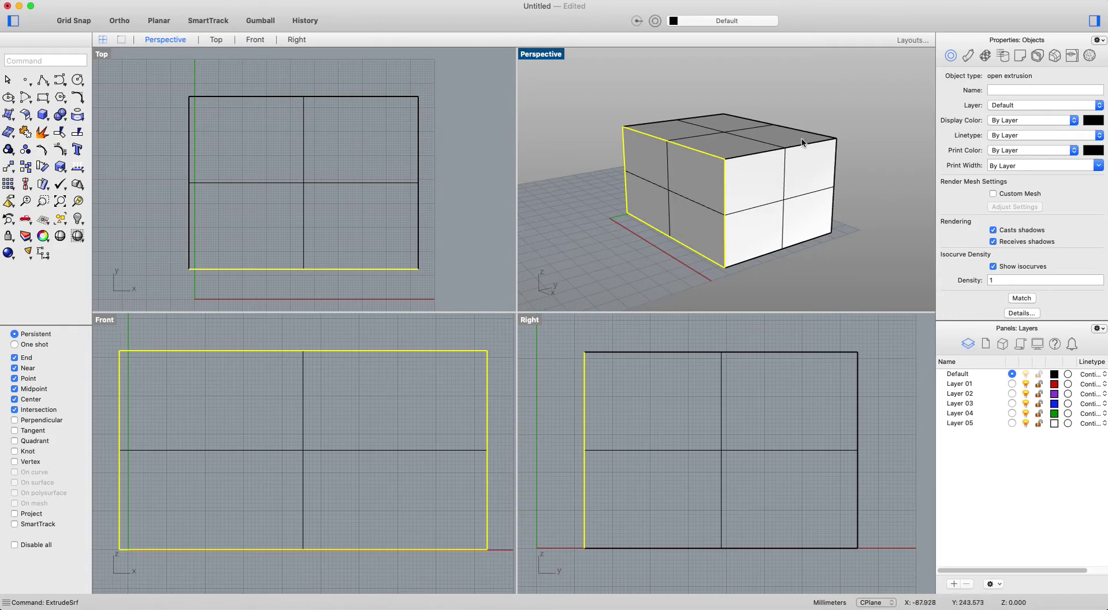
drag(827, 102, 628, 247)
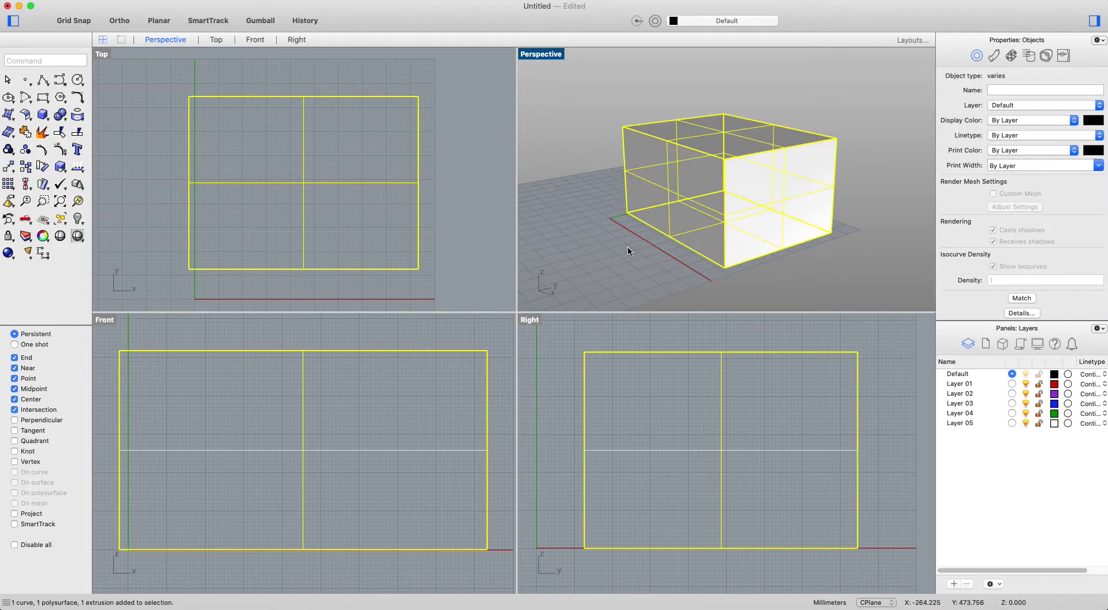
key(Delete)
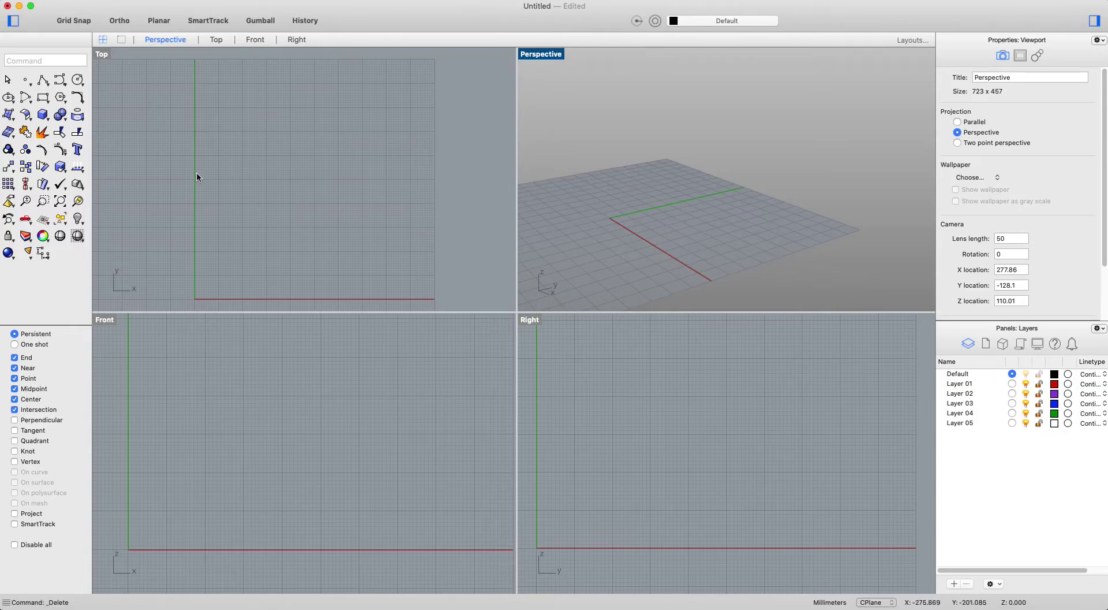
Draw a closed seven-vertex angular polyline outline in the Top view, ending at its start point.
click(42, 82)
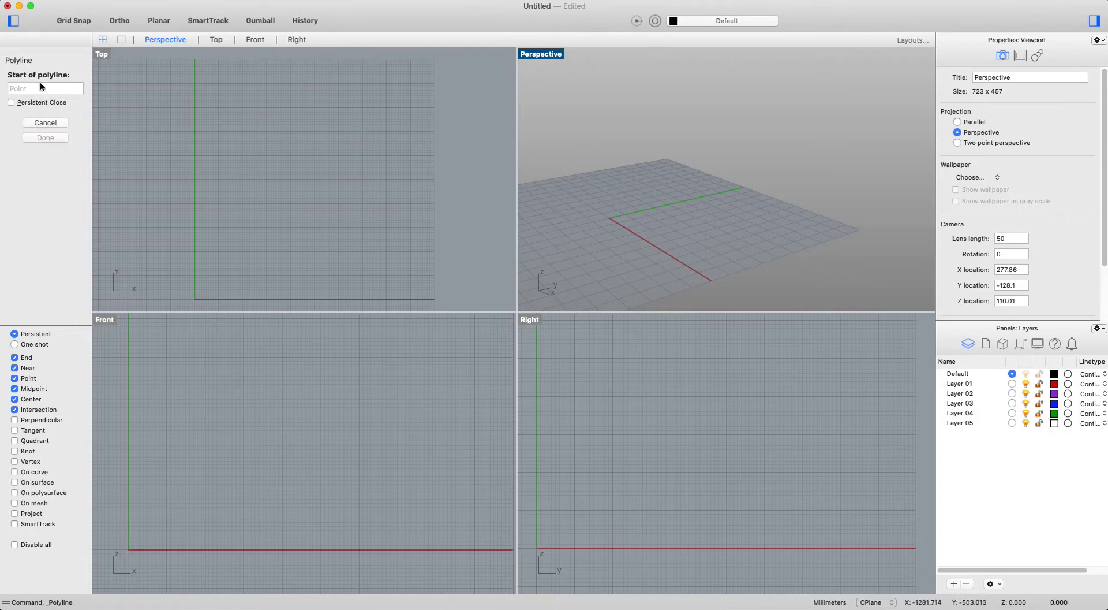
click(174, 226)
click(285, 116)
click(337, 203)
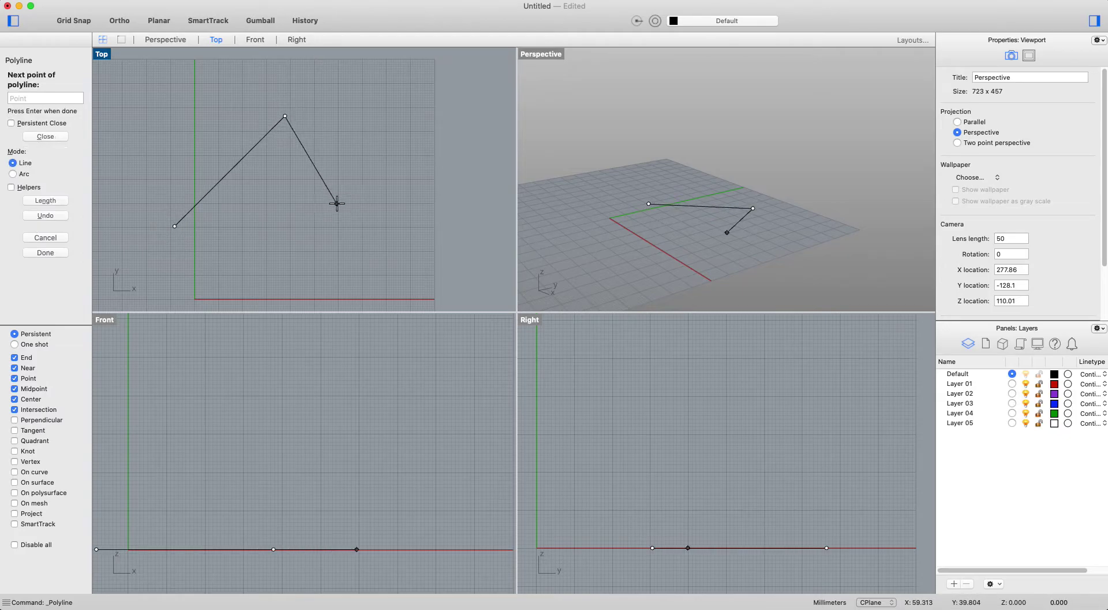
click(263, 256)
click(332, 288)
click(186, 280)
click(200, 228)
click(175, 226)
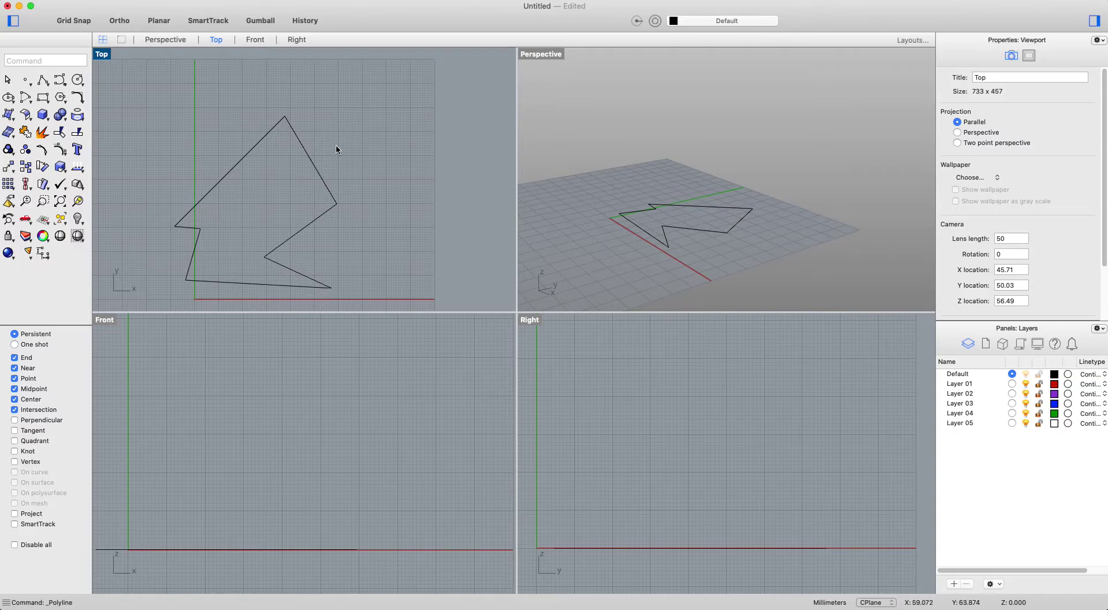
right_drag(228, 242, 250, 209)
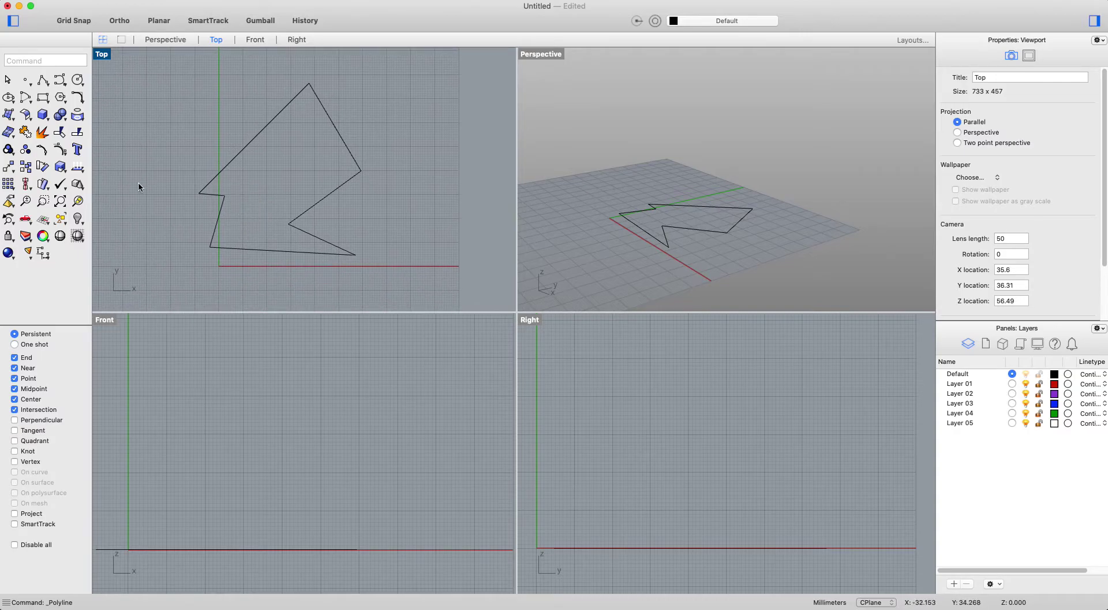
click(11, 117)
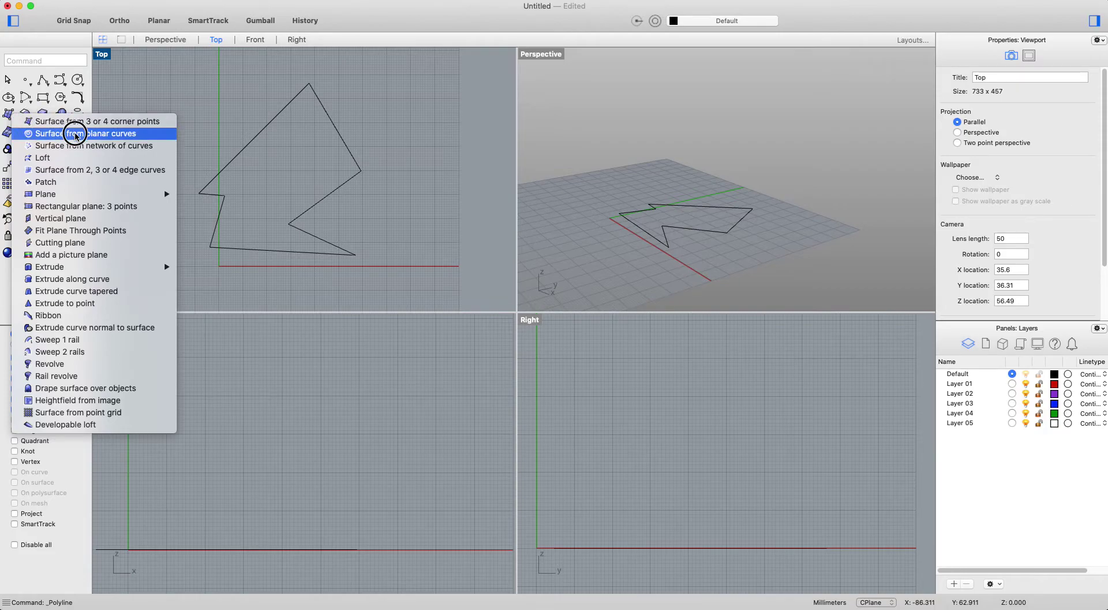
Fill the angular outline with a flat surface using Surface from planar curves.
click(23, 134)
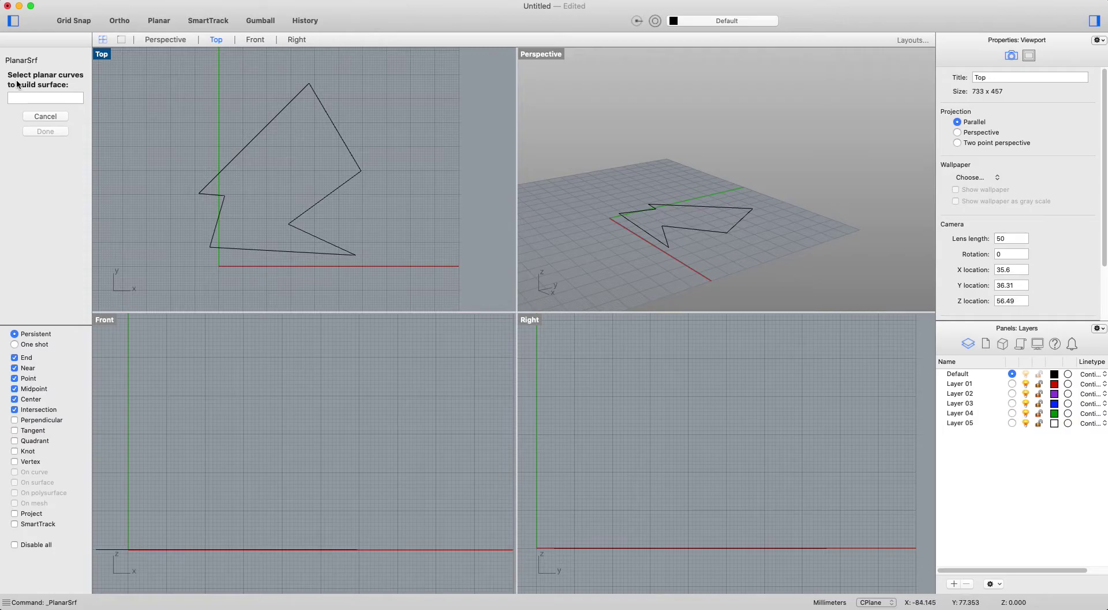
key(Escape)
click(10, 118)
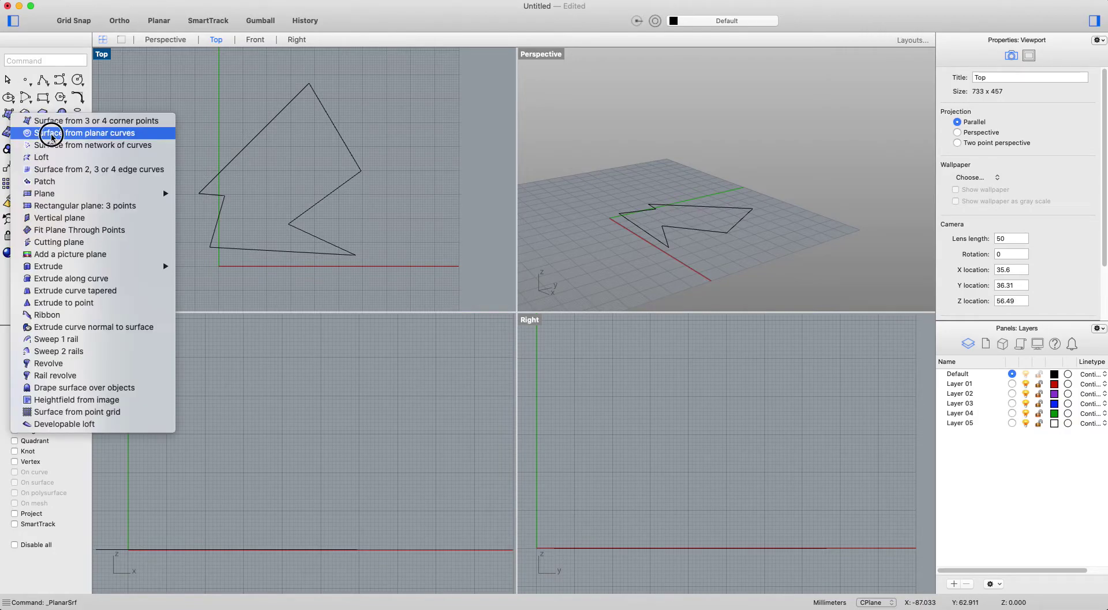
click(62, 132)
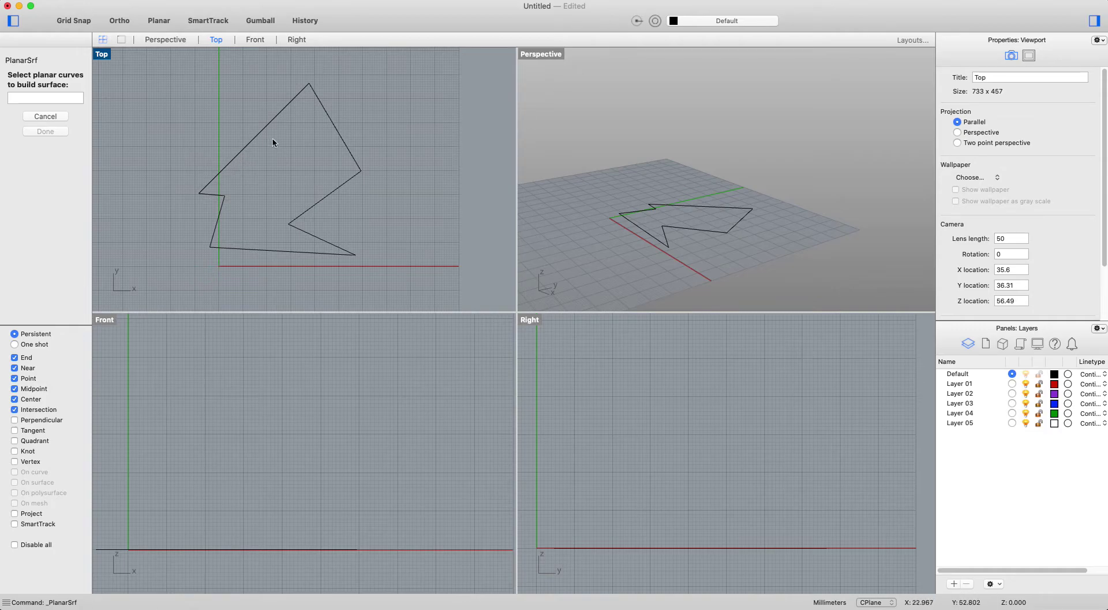
click(248, 146)
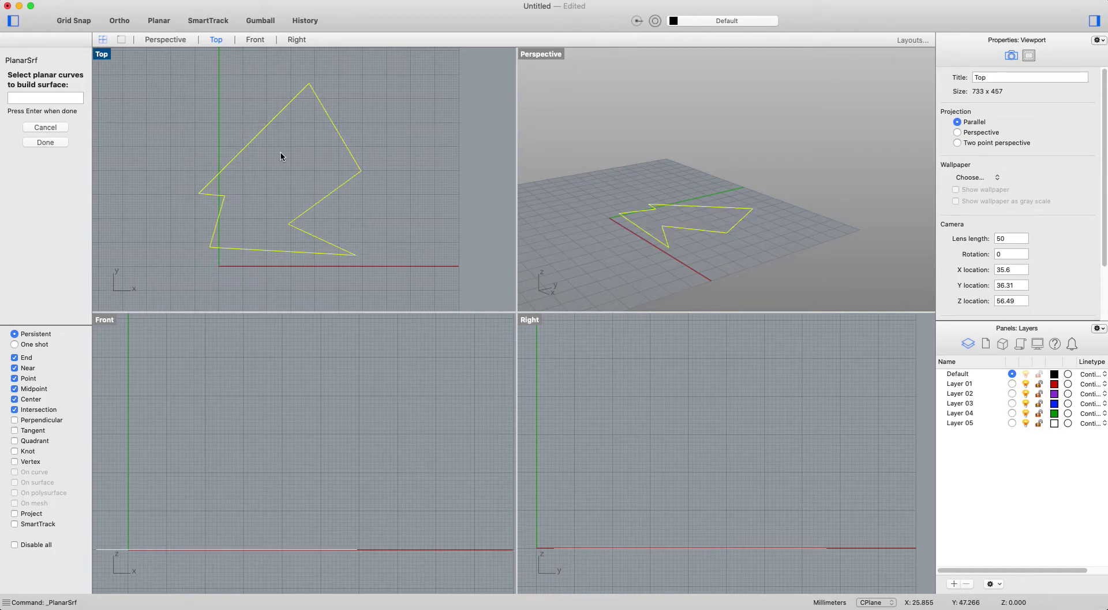
key(Return)
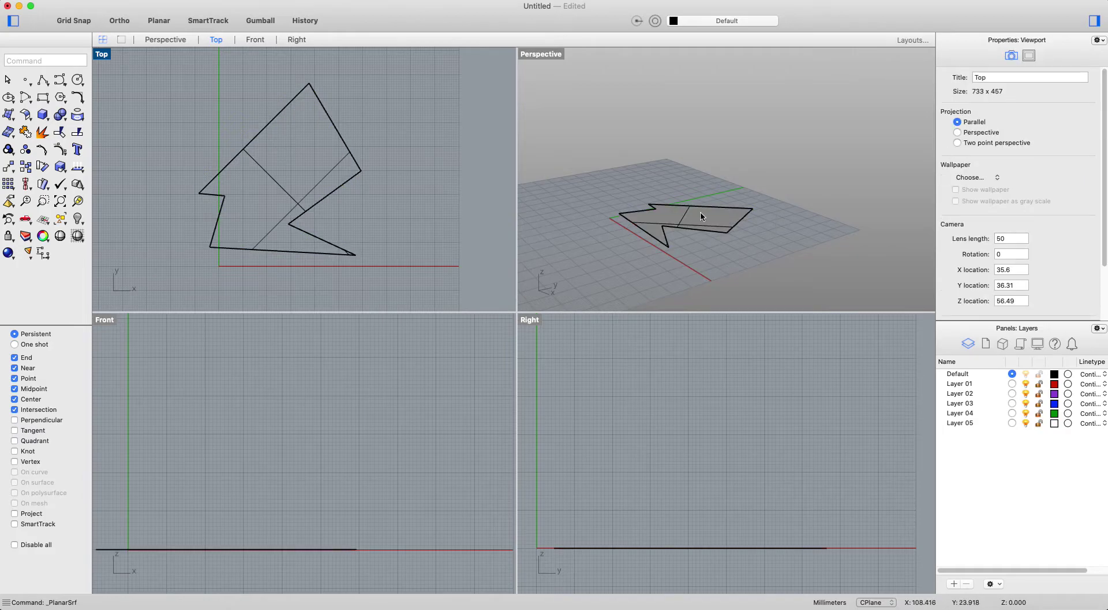
right_drag(350, 220, 237, 198)
Draw a large arc-shaped freeform curve to the right of the planar surface.
right_drag(161, 147, 193, 151)
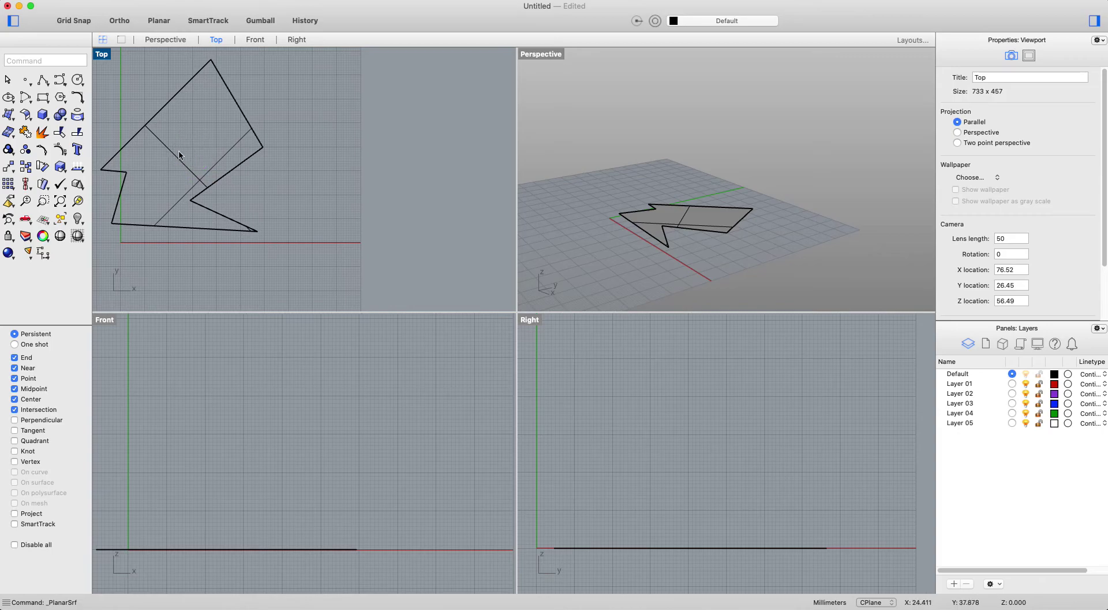
click(60, 81)
click(306, 215)
click(357, 122)
click(477, 204)
click(431, 285)
key(Return)
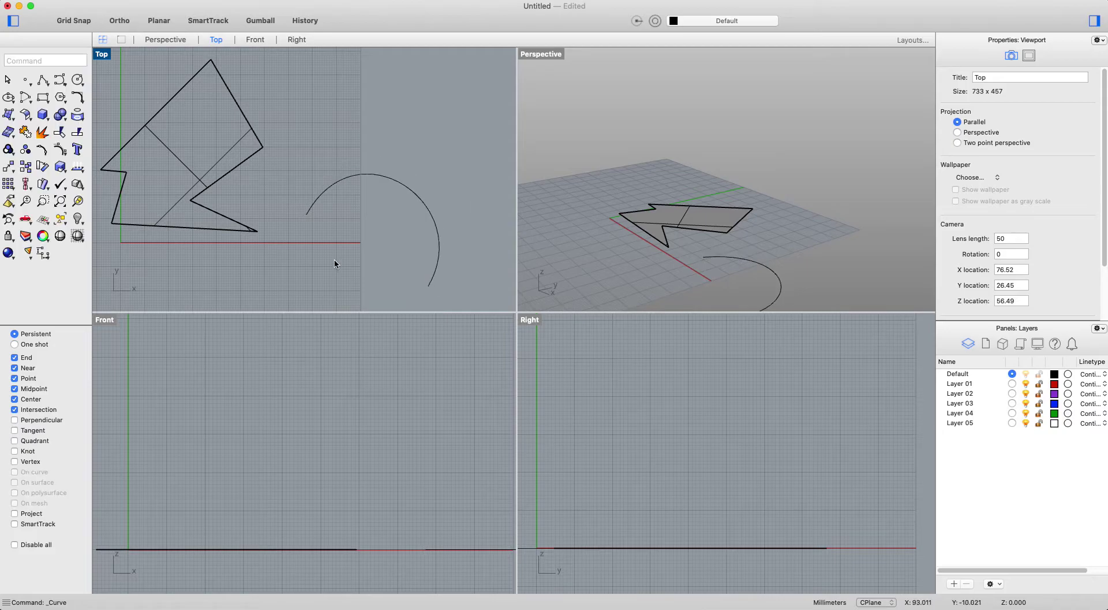
Draw an inner S-curve from the arc's start point, then window-select both curves.
click(60, 80)
click(306, 214)
click(389, 224)
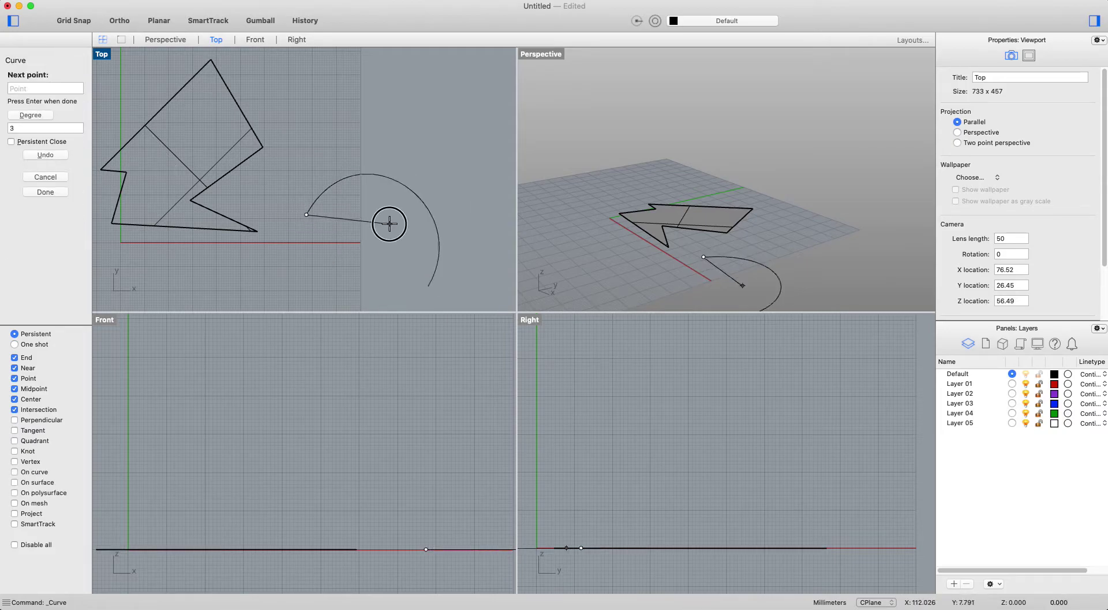
click(377, 274)
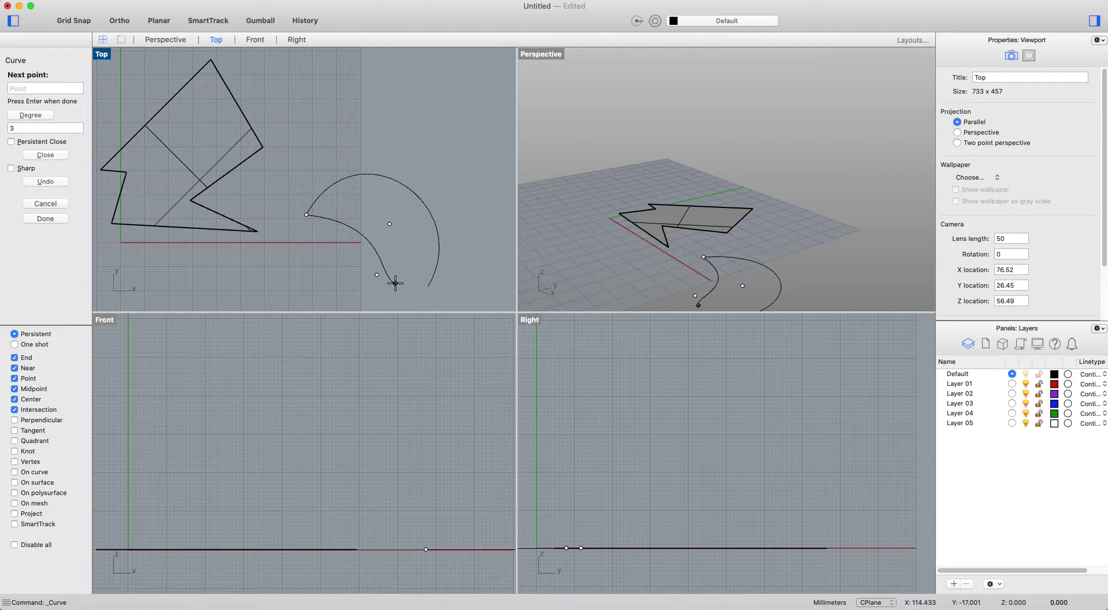
click(396, 285)
key(Return)
drag(446, 159, 299, 245)
Try making a planar surface from the arc and S-curve, which fails on the open outline.
key(Escape)
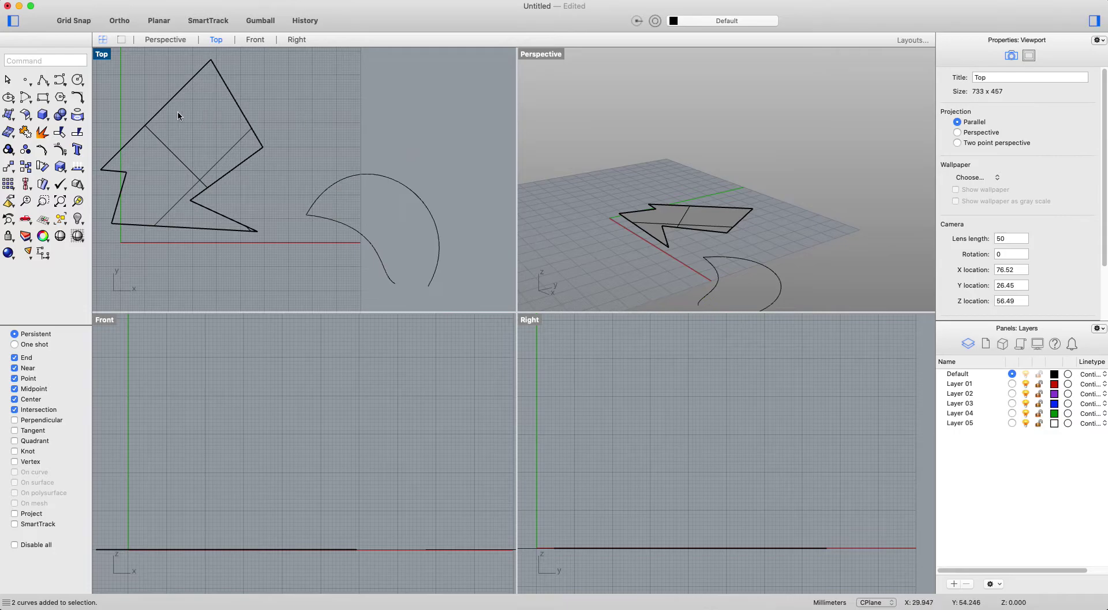
click(9, 113)
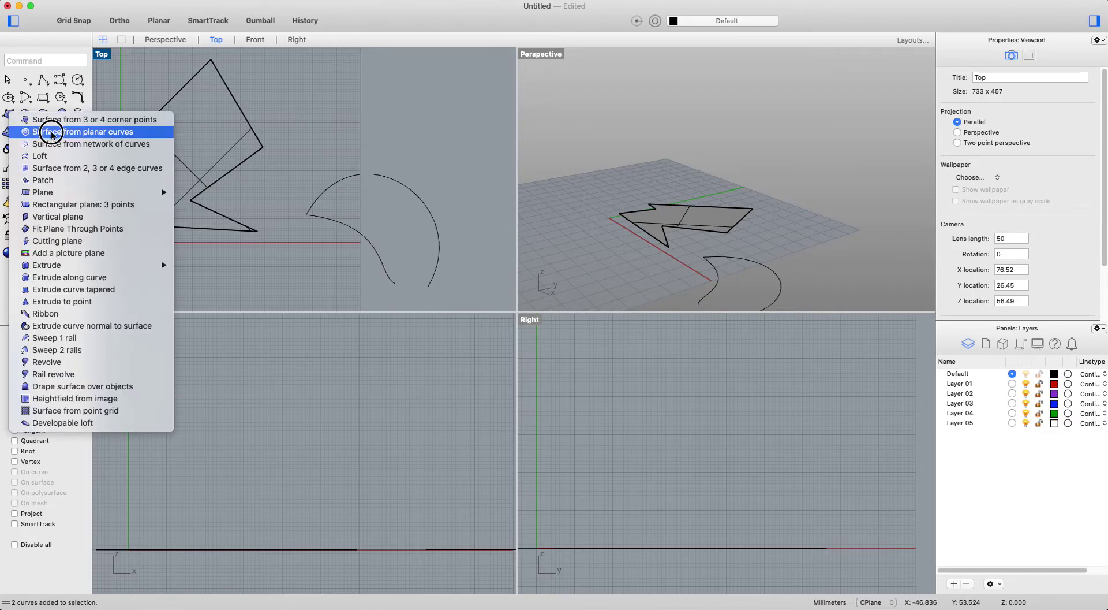
click(52, 133)
click(345, 180)
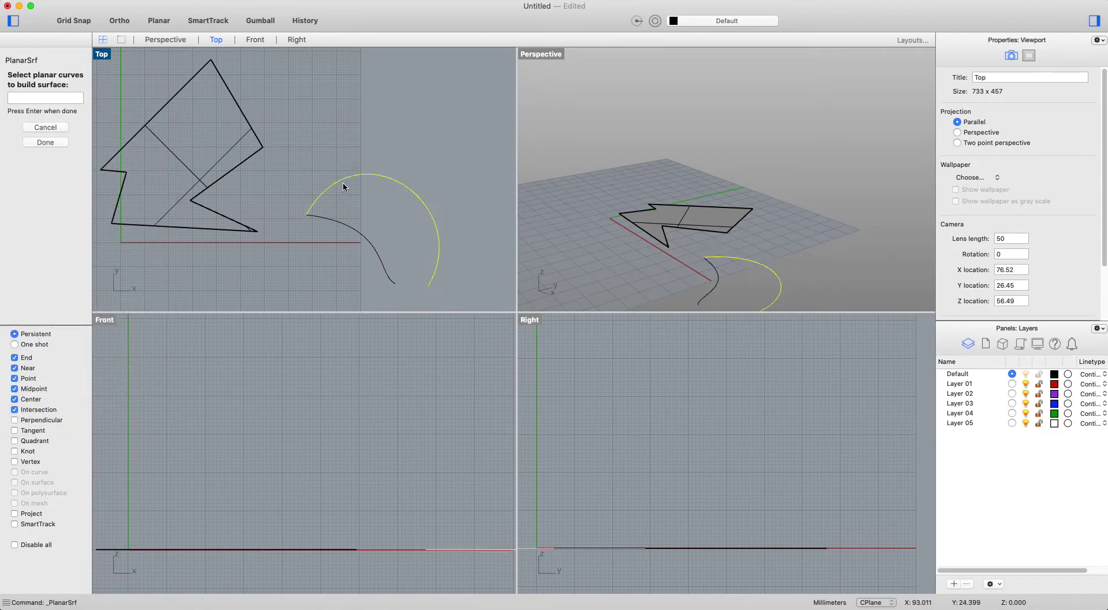
click(340, 225)
key(Return)
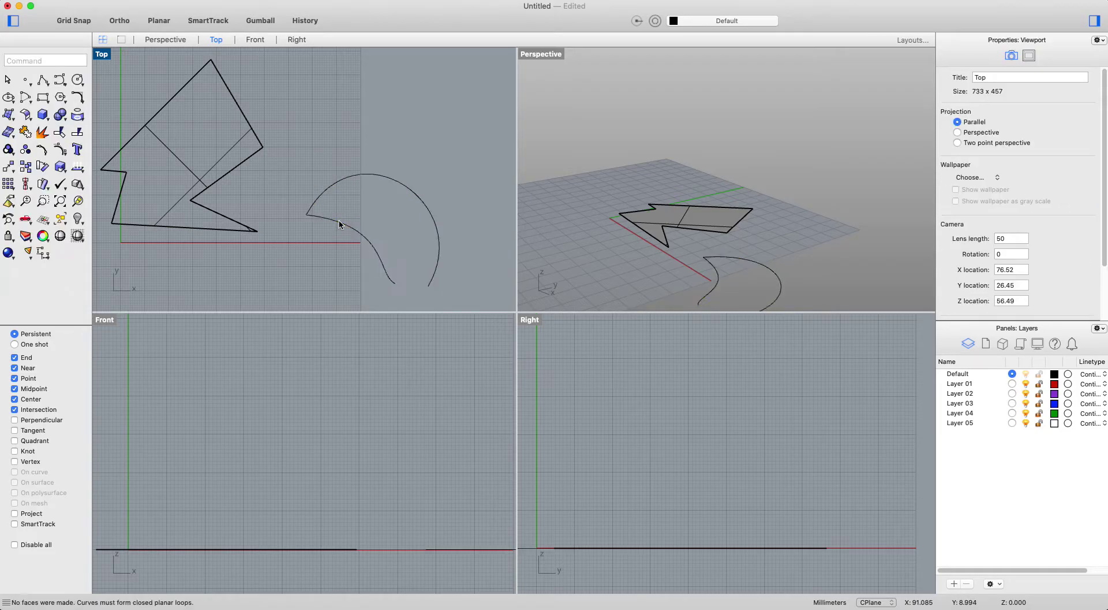
Draw a short polyline from the curve's lower end to bridge the bottom gap.
click(42, 79)
click(397, 283)
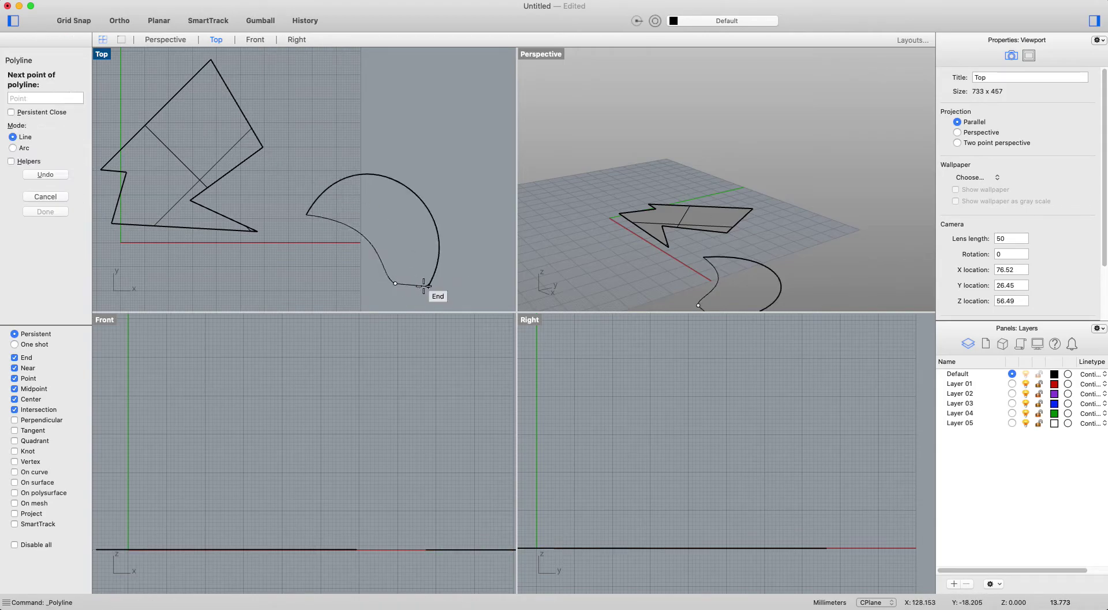
key(Escape)
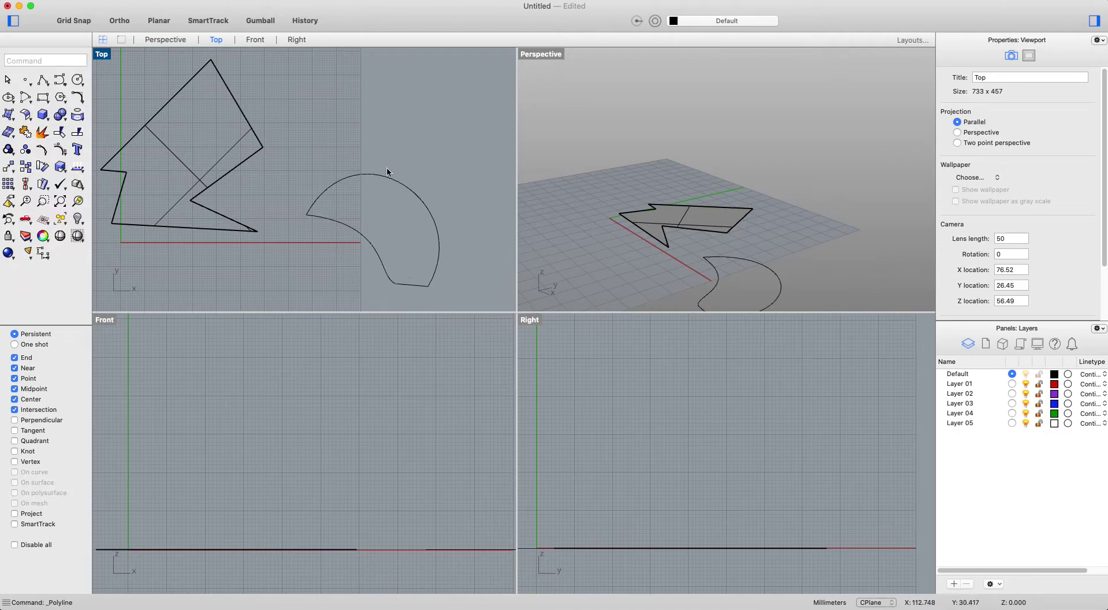
Delete the short bottom line, join the S-curve and arc, then undo the join.
click(412, 285)
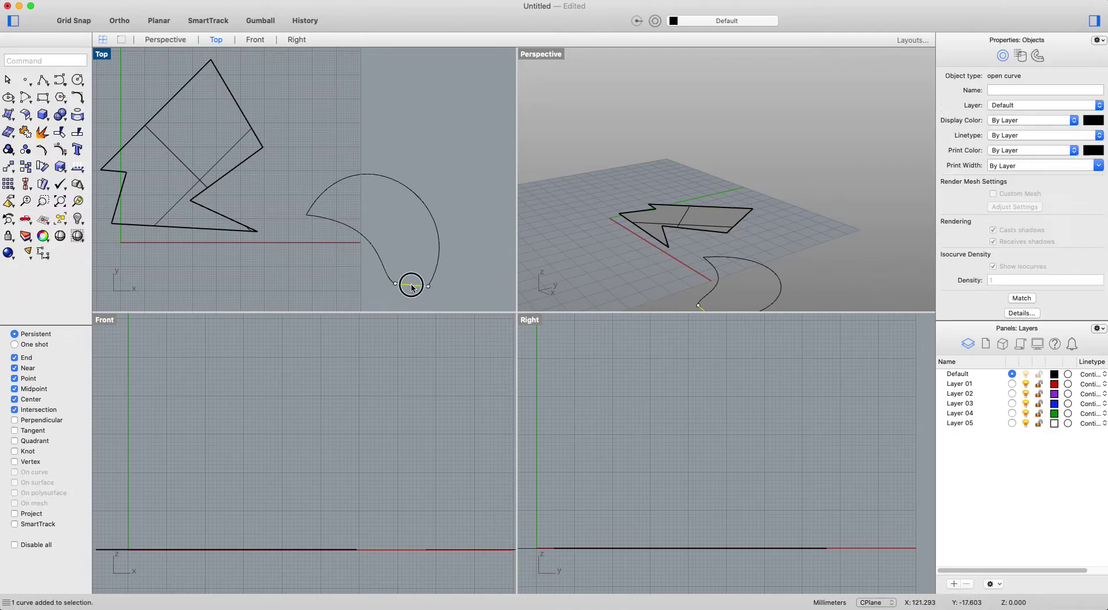
key(Delete)
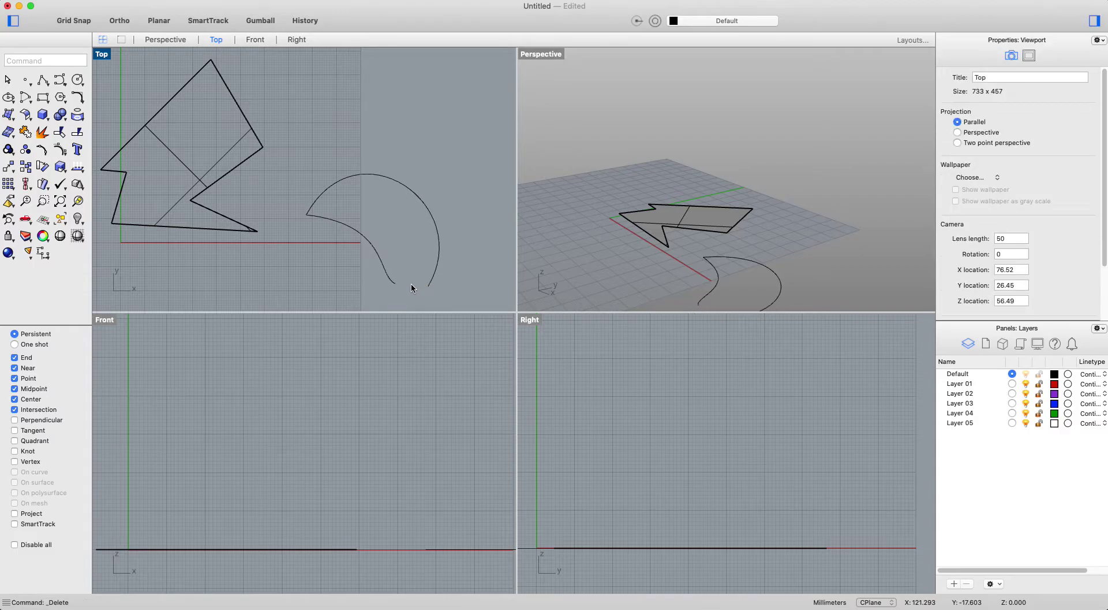
text(Join)
key(Return)
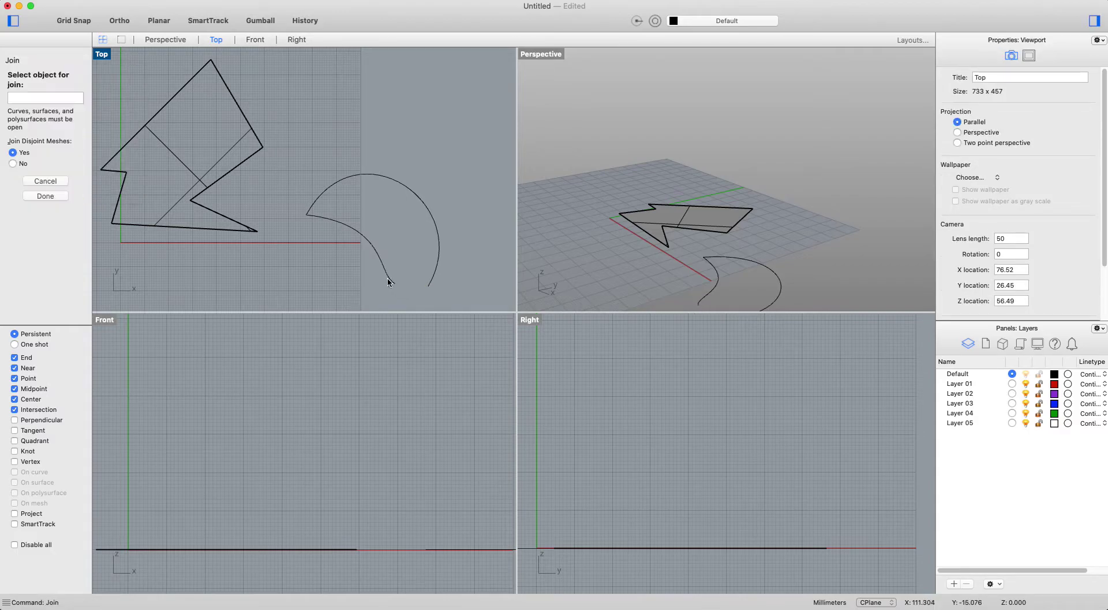
click(391, 281)
click(432, 283)
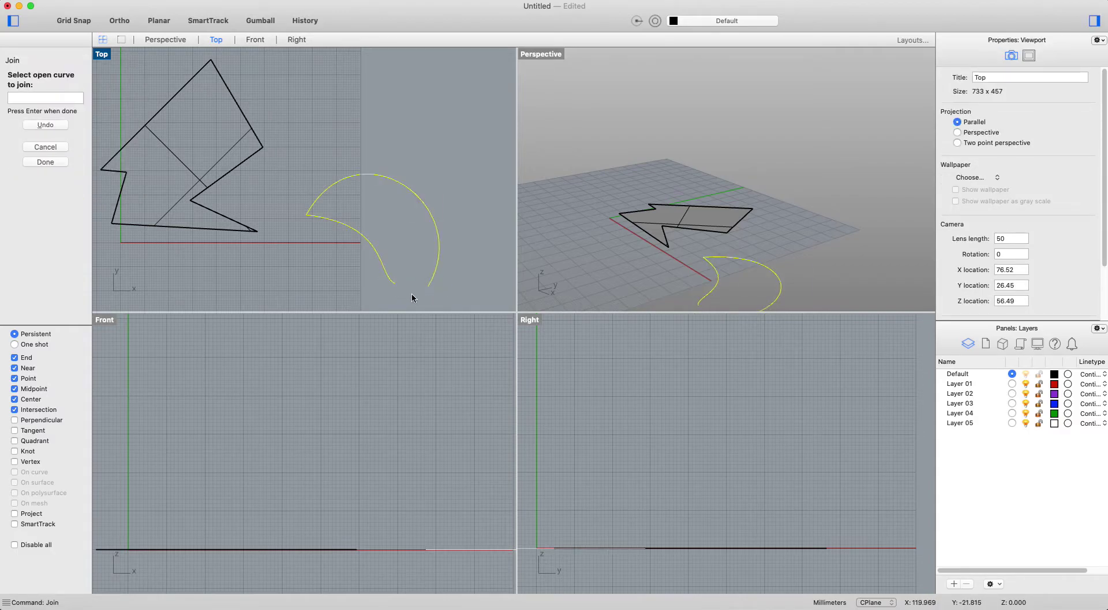
key(Return)
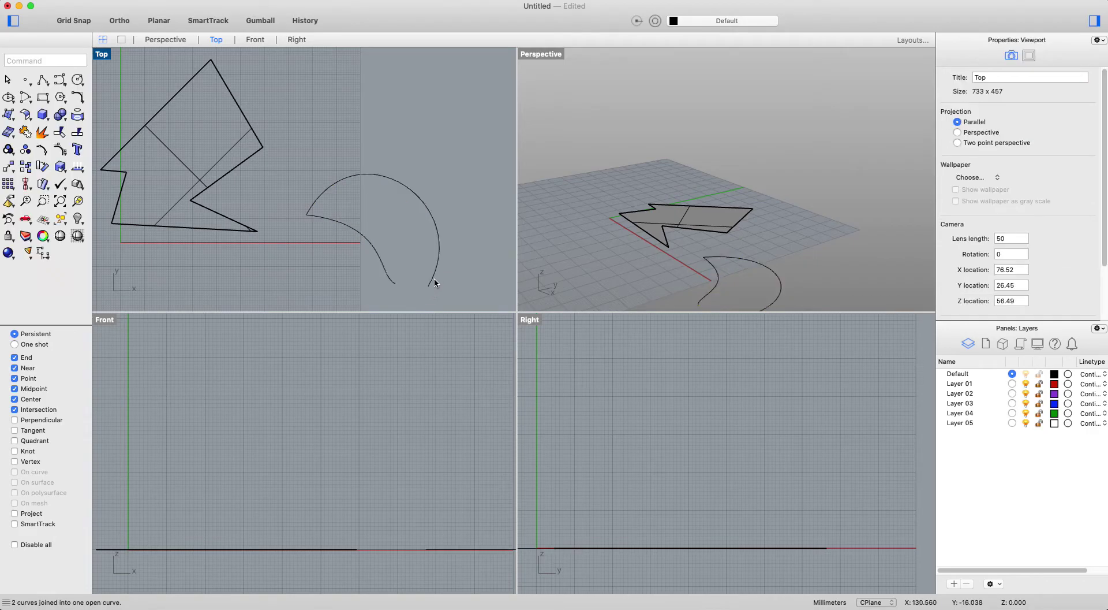
click(435, 279)
key(Escape)
key(super+z)
Redraw the closing line between the curves' lower ends and window-select all three curves.
click(42, 82)
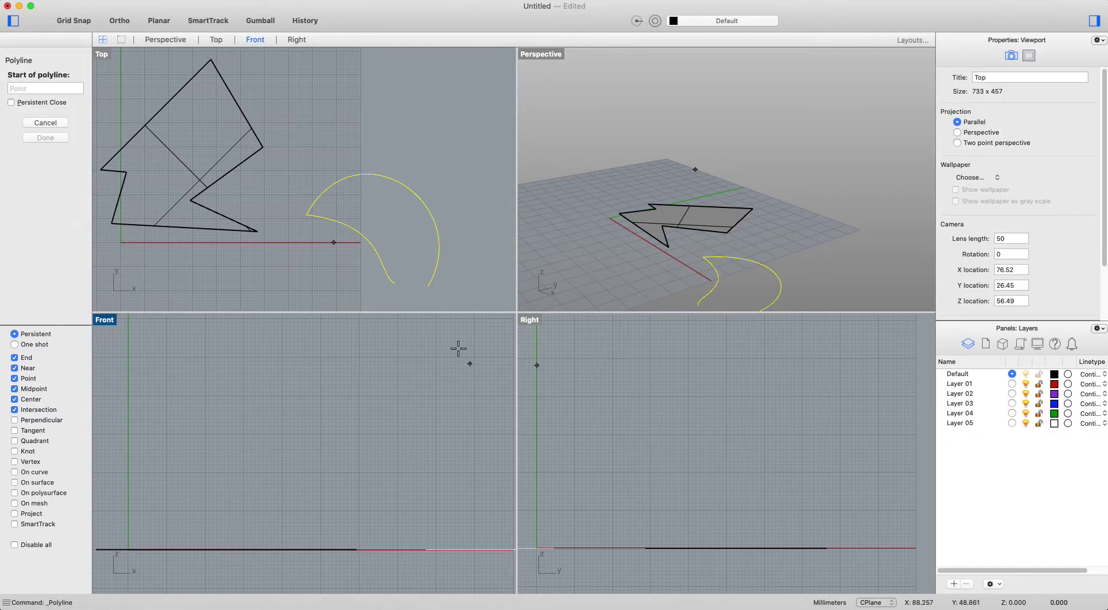
click(396, 282)
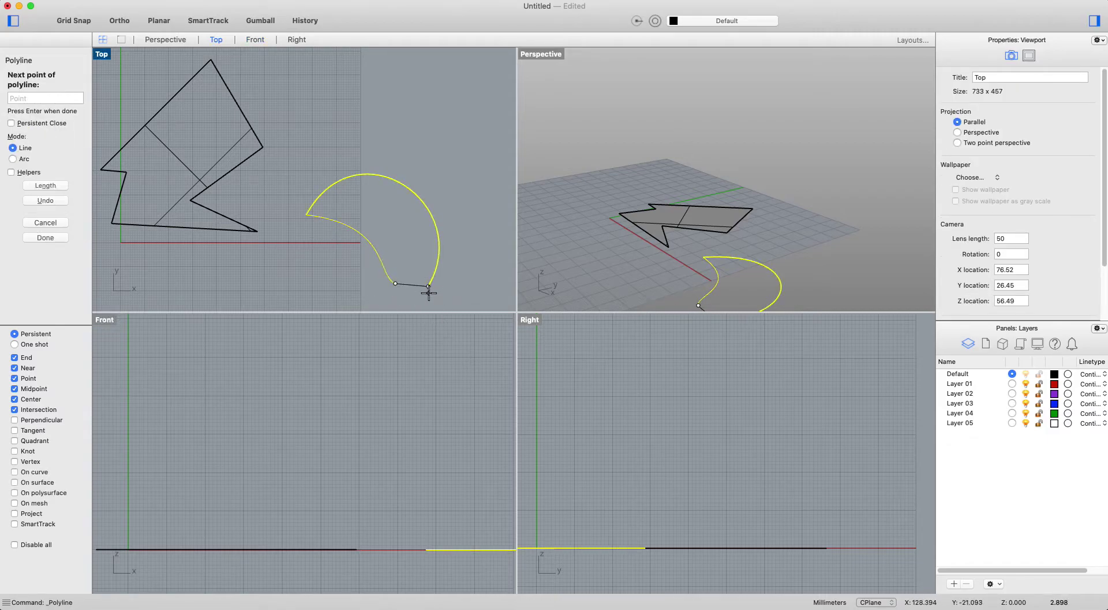
click(429, 286)
key(Return)
key(Escape)
drag(467, 154, 317, 299)
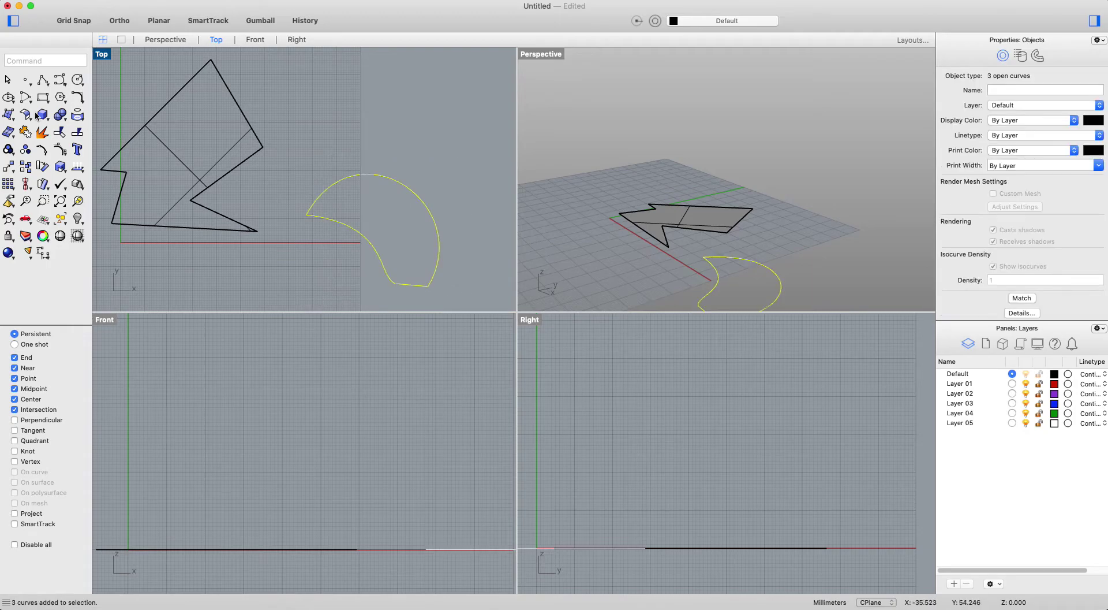
Make a planar surface from the three crescent curves and orbit the Perspective view.
click(10, 114)
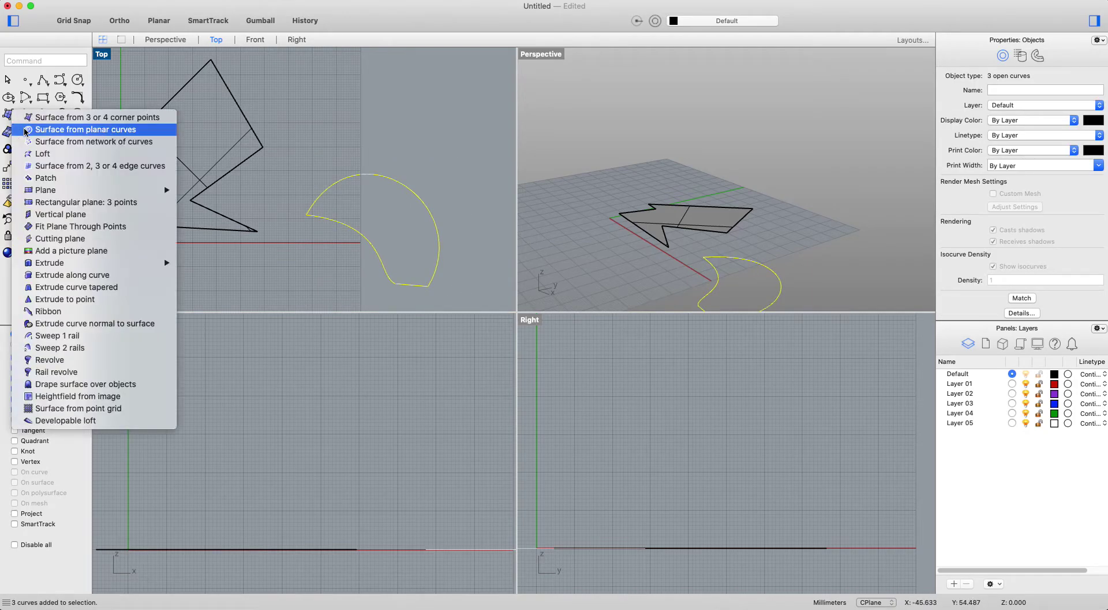
click(23, 129)
click(372, 155)
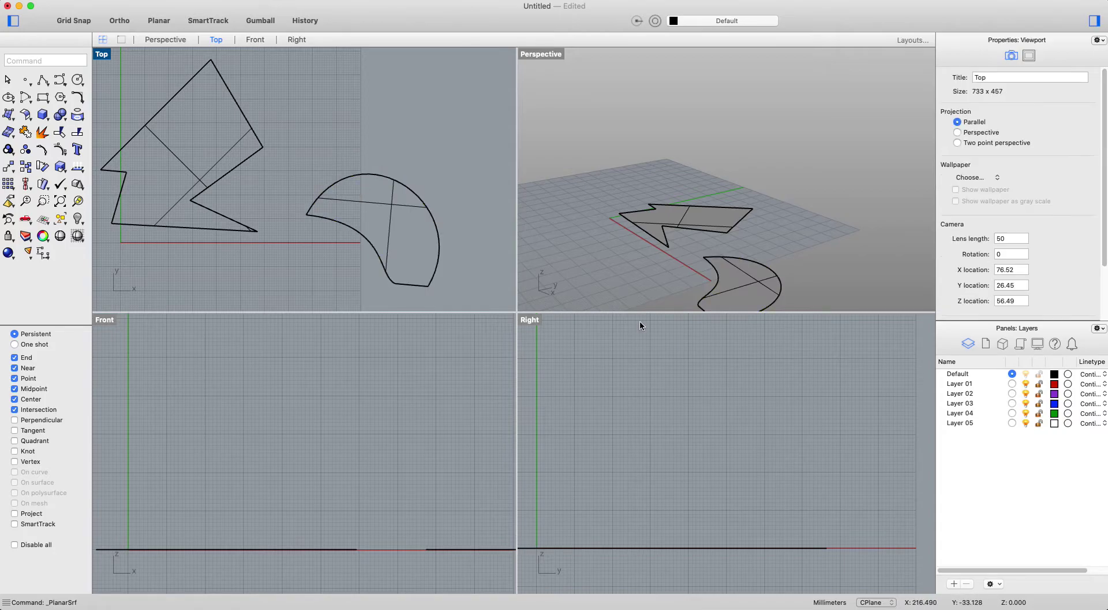
right_drag(657, 297, 593, 265)
right_click(598, 262)
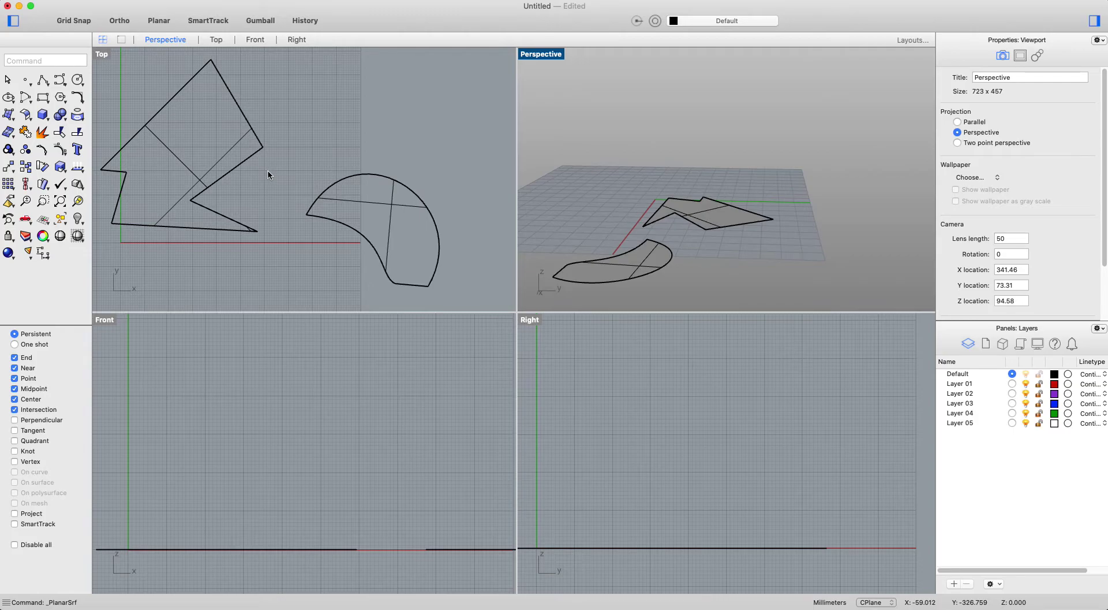
Browse the Solid tools and start a surface extrusion, then cancel it.
click(42, 114)
mouse_move(110, 299)
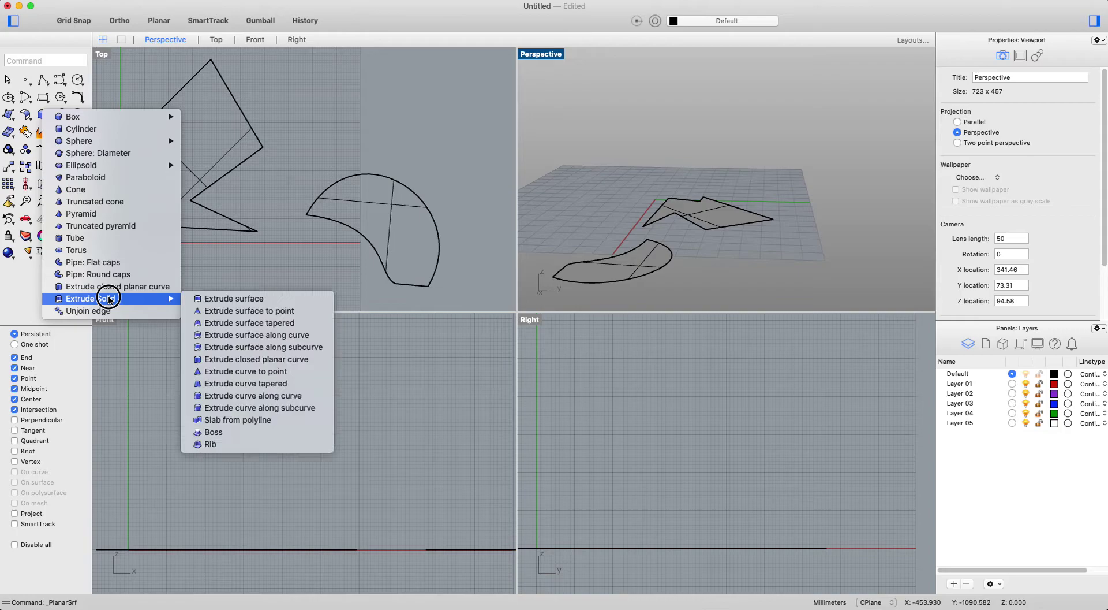
click(41, 122)
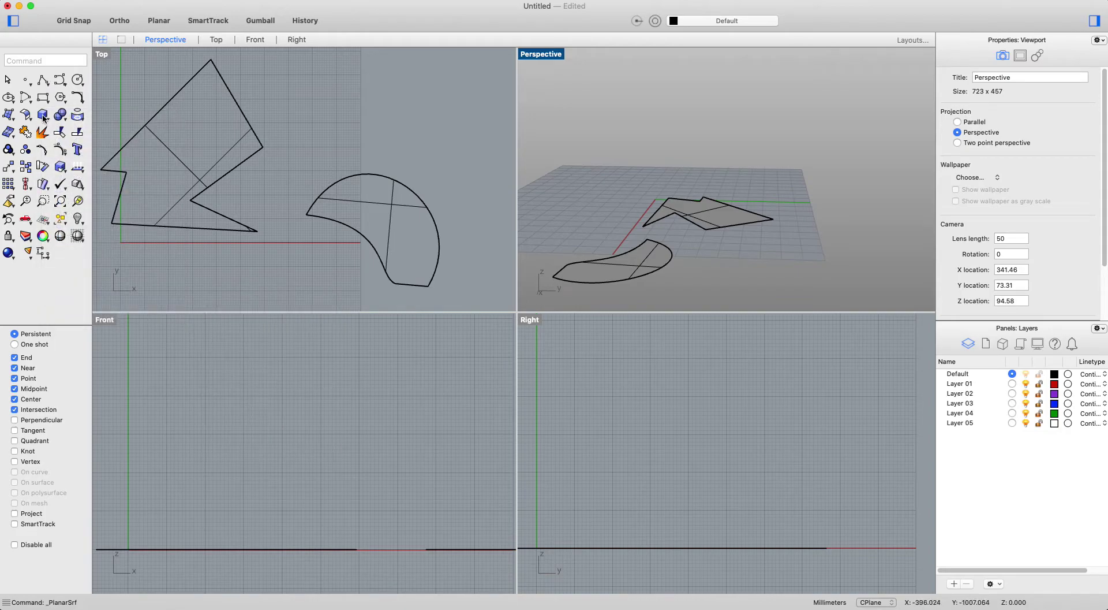
click(44, 119)
mouse_move(99, 303)
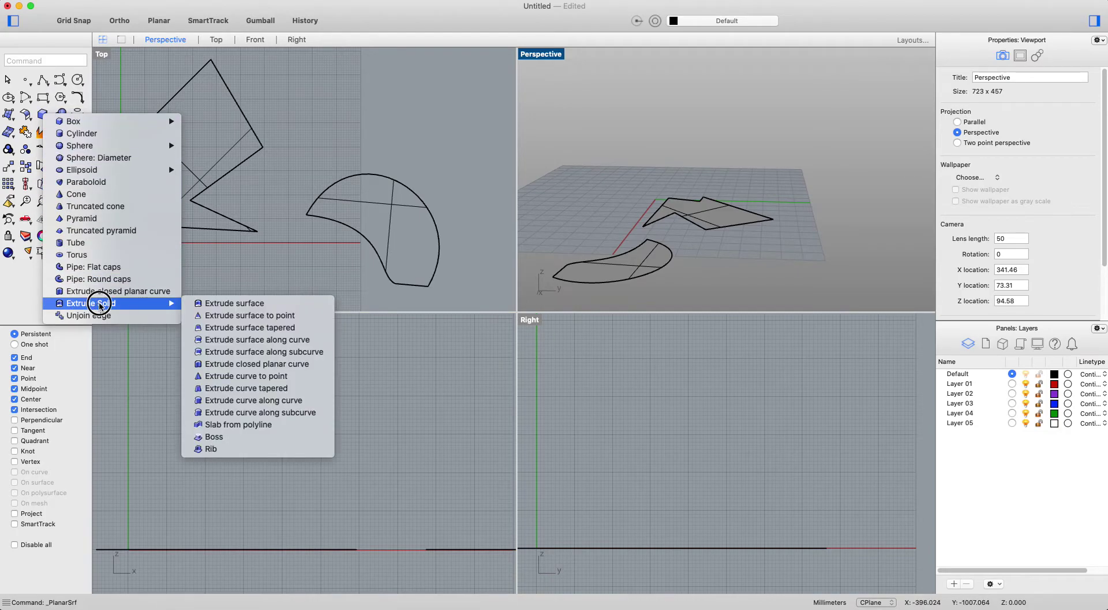
click(257, 306)
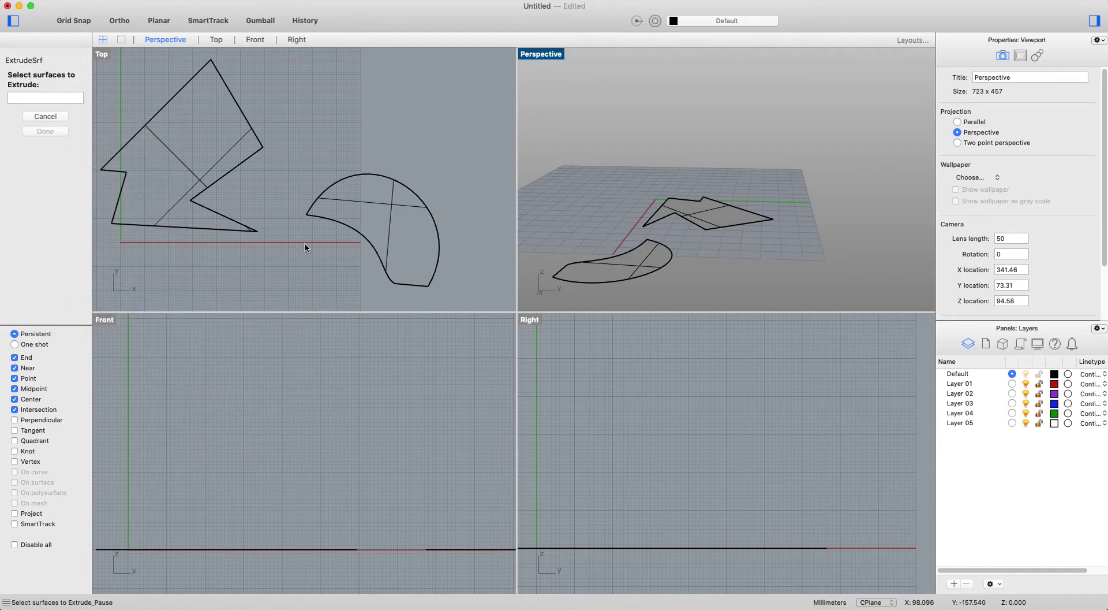
key(Escape)
Extrude the crescent surface upward with Solid turned off, setting height in the Right view.
text(extrude)
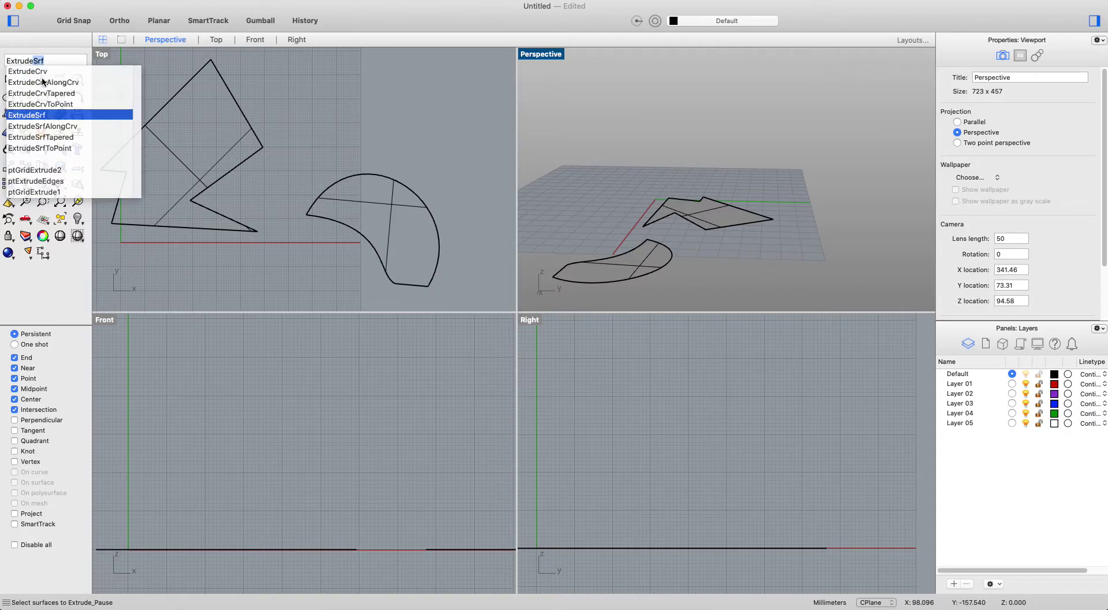
click(34, 120)
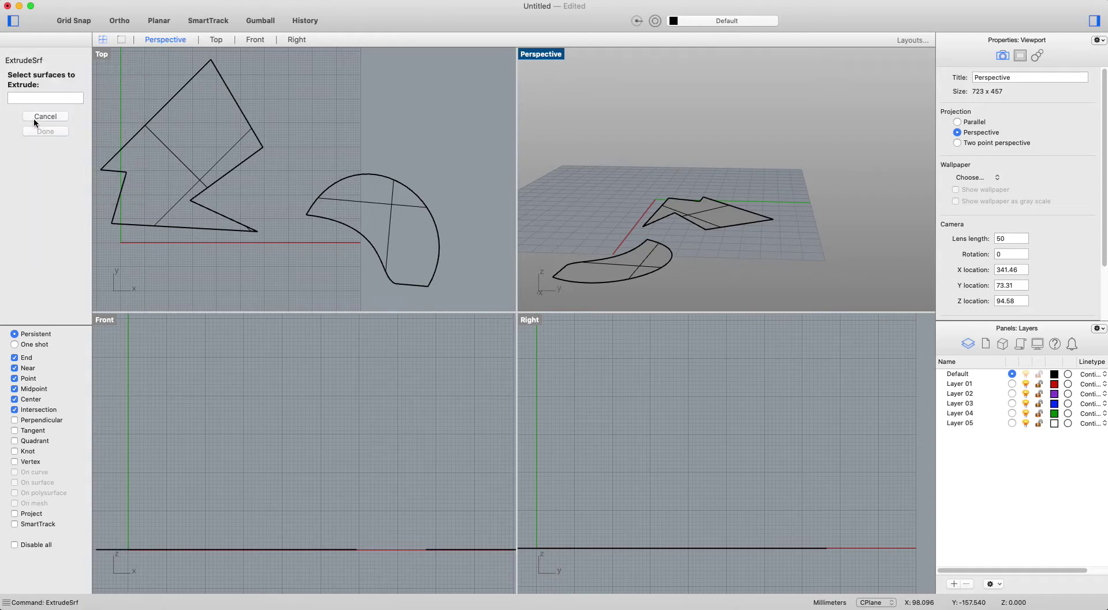
click(392, 207)
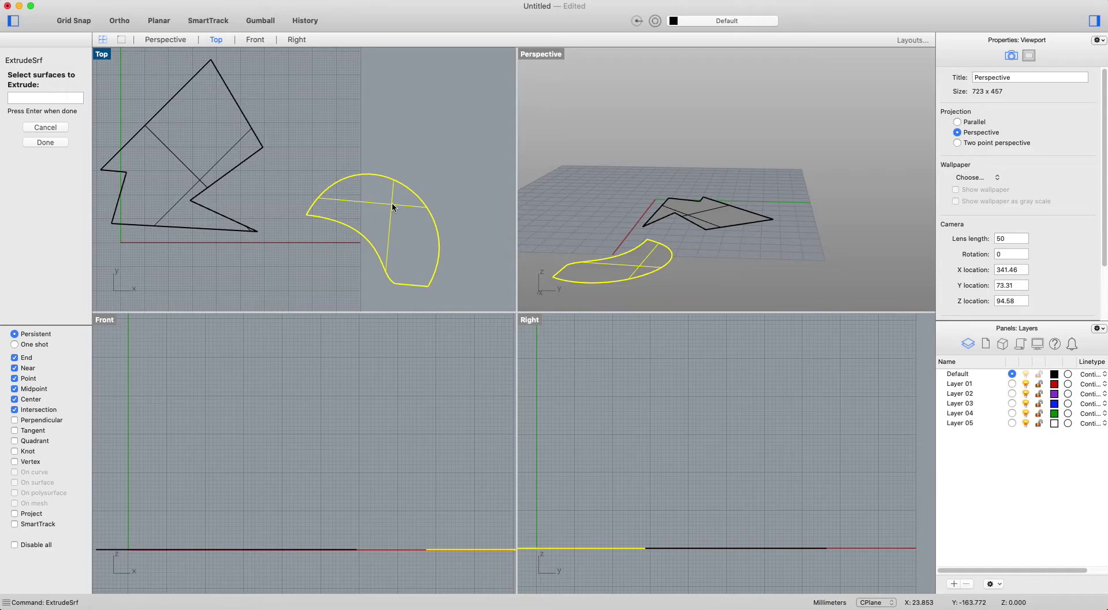
key(Return)
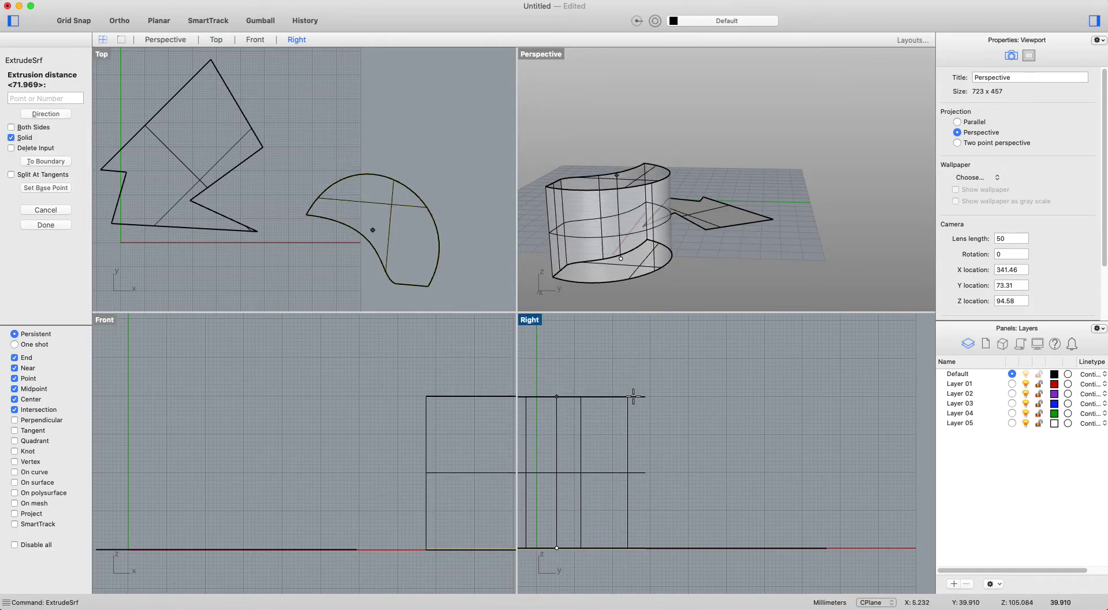
click(11, 138)
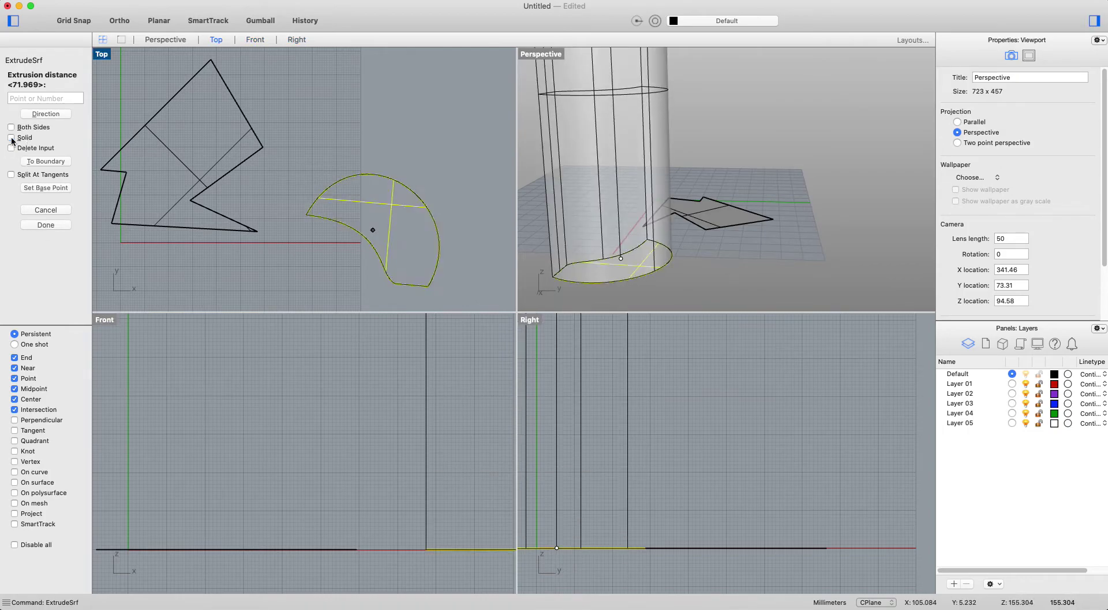
click(616, 412)
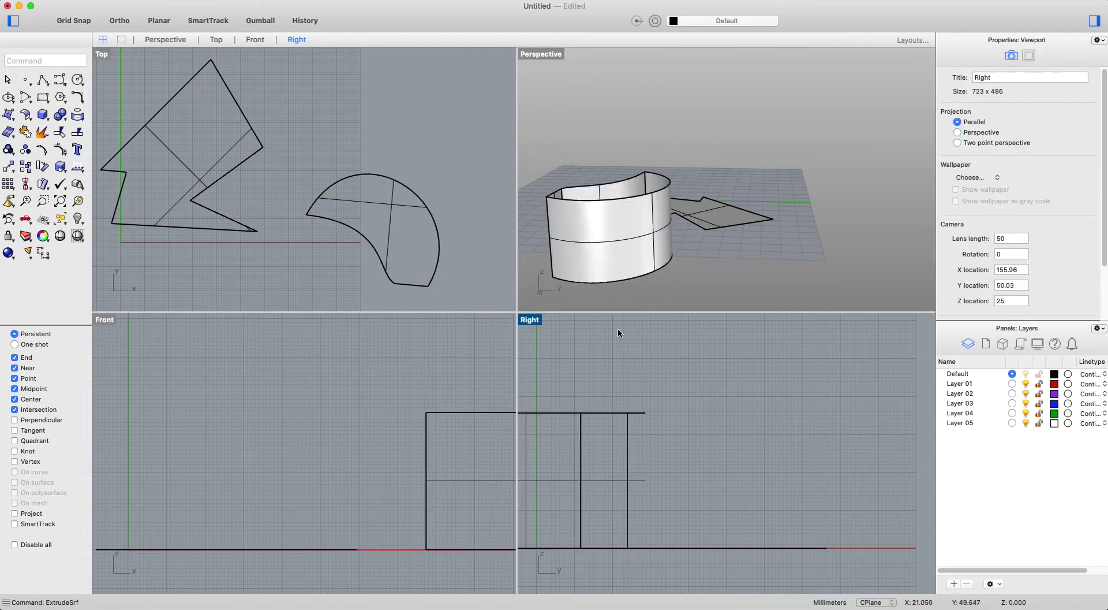
mouse_move(624, 203)
right_down()
mouse_move(626, 284)
mouse_move(636, 214)
right_up()
Redo the crescent surface extrusion as a closed solid with a new height.
key(super+z)
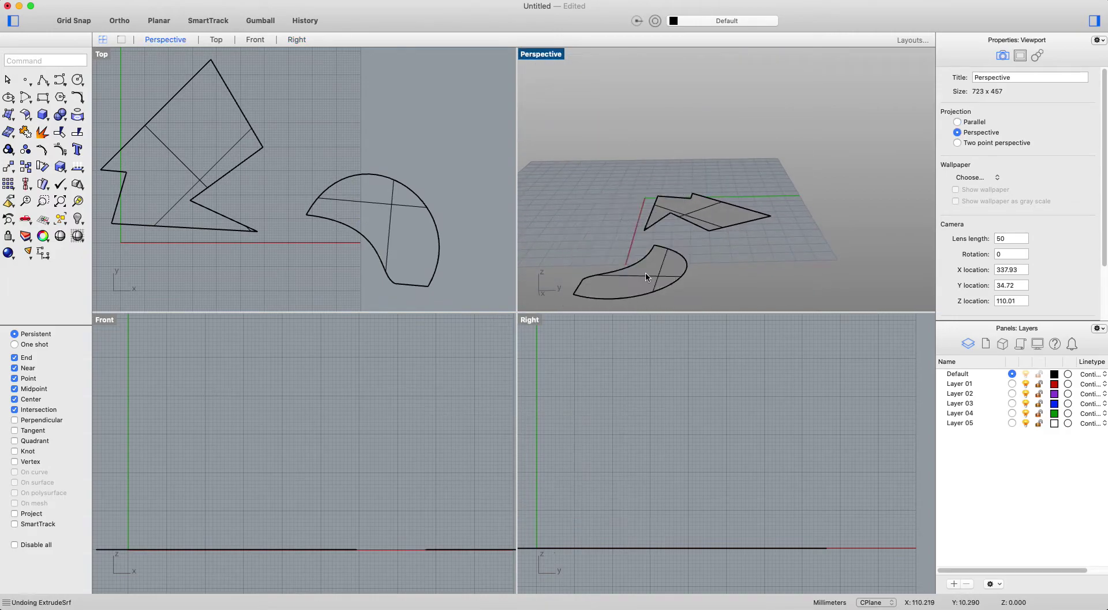
key(Return)
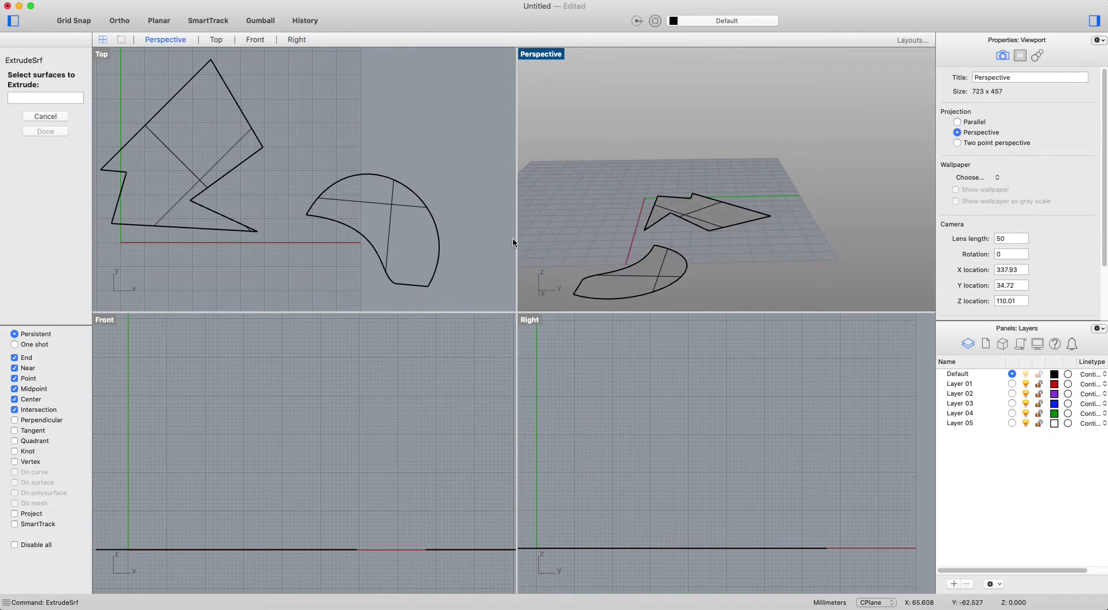
click(649, 283)
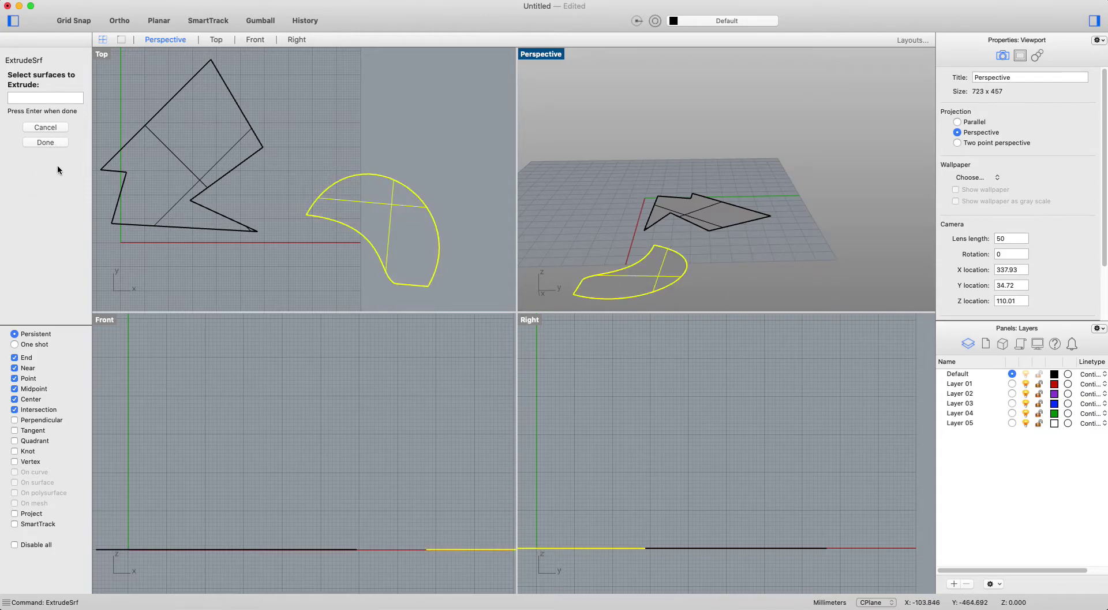
key(Return)
click(11, 138)
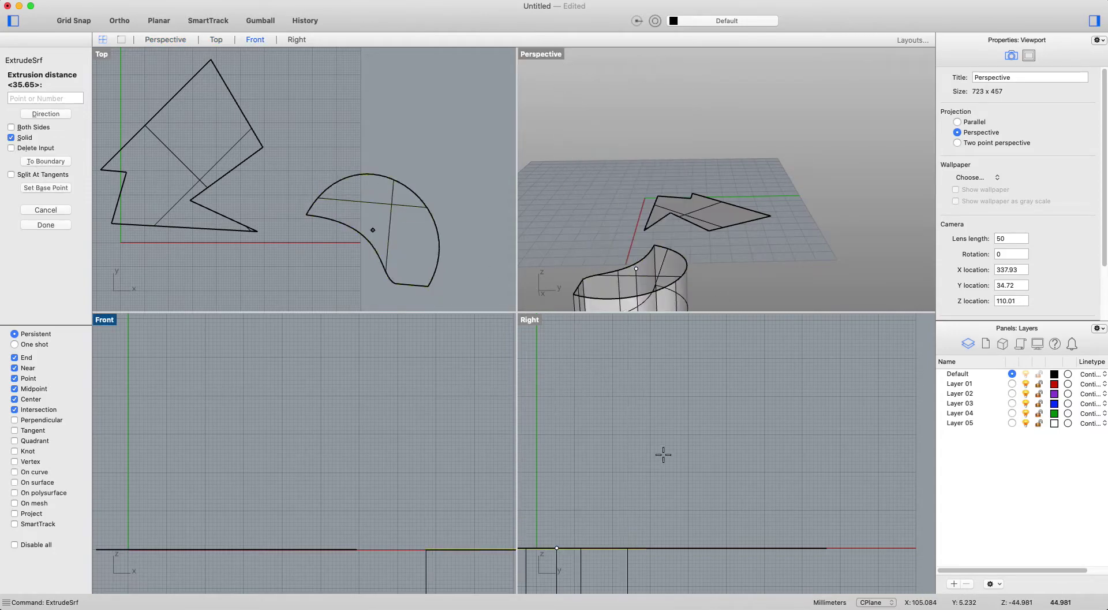
click(664, 391)
Orbit the Perspective view to inspect the solids, then window-select everything.
right_drag(635, 208, 712, 215)
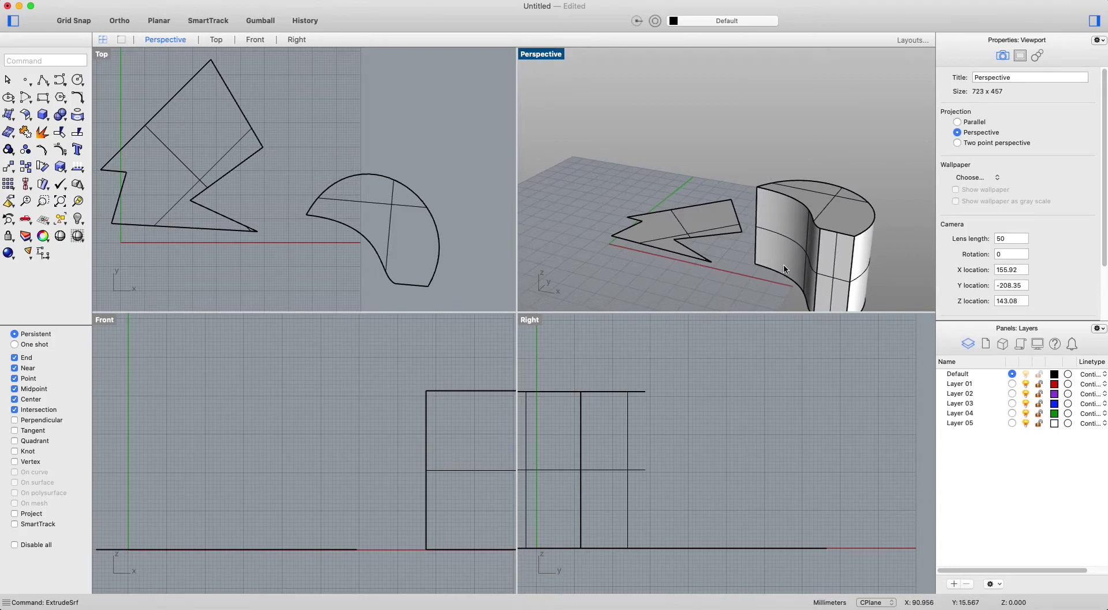
right_drag(856, 251, 754, 239)
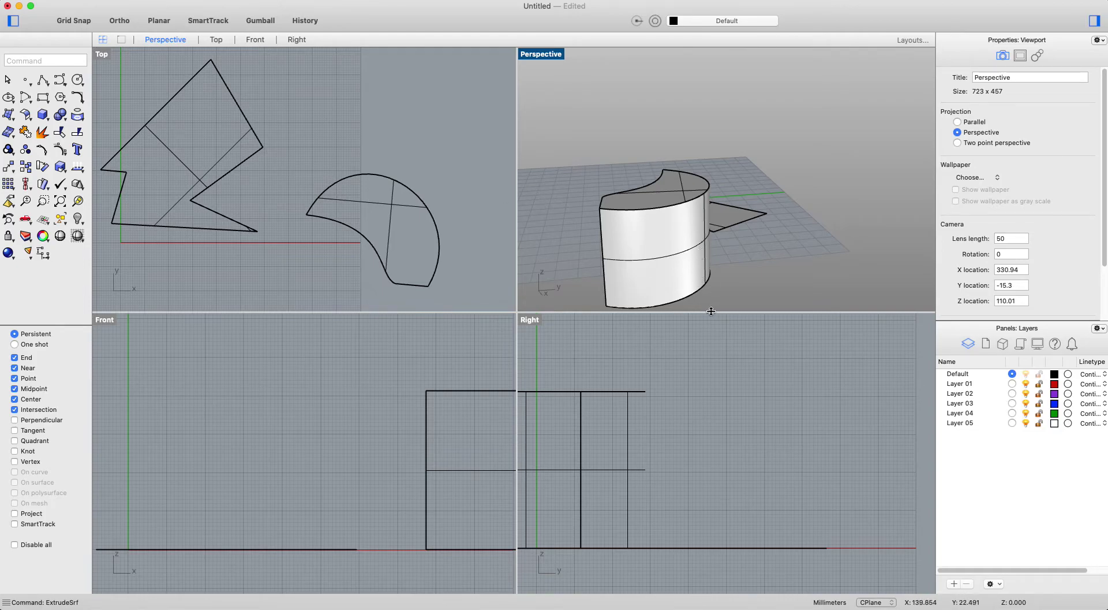
right_drag(777, 162, 658, 208)
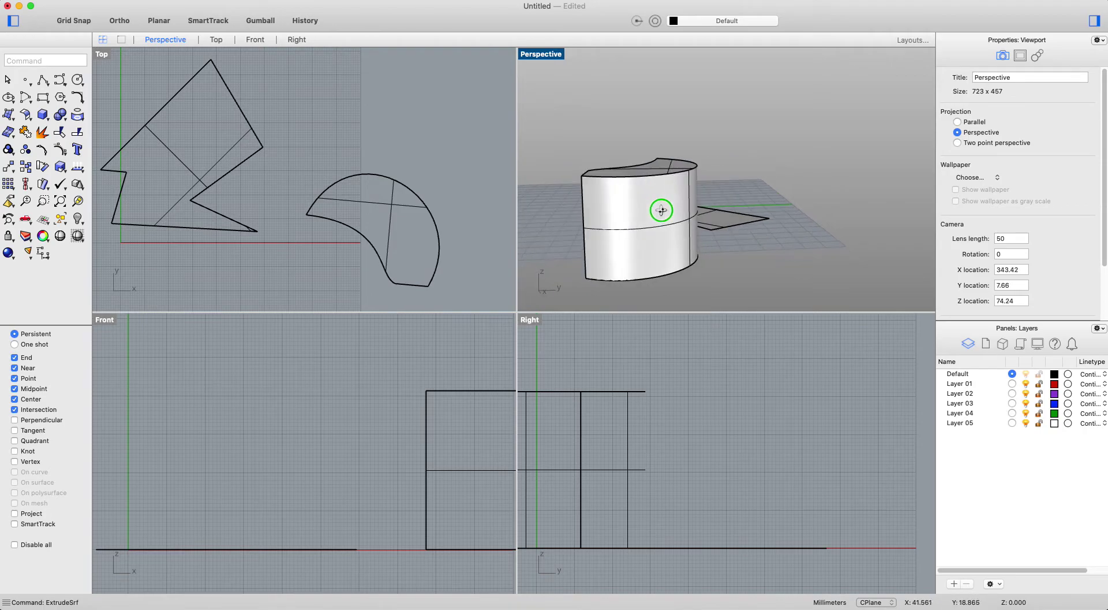
drag(757, 125, 575, 297)
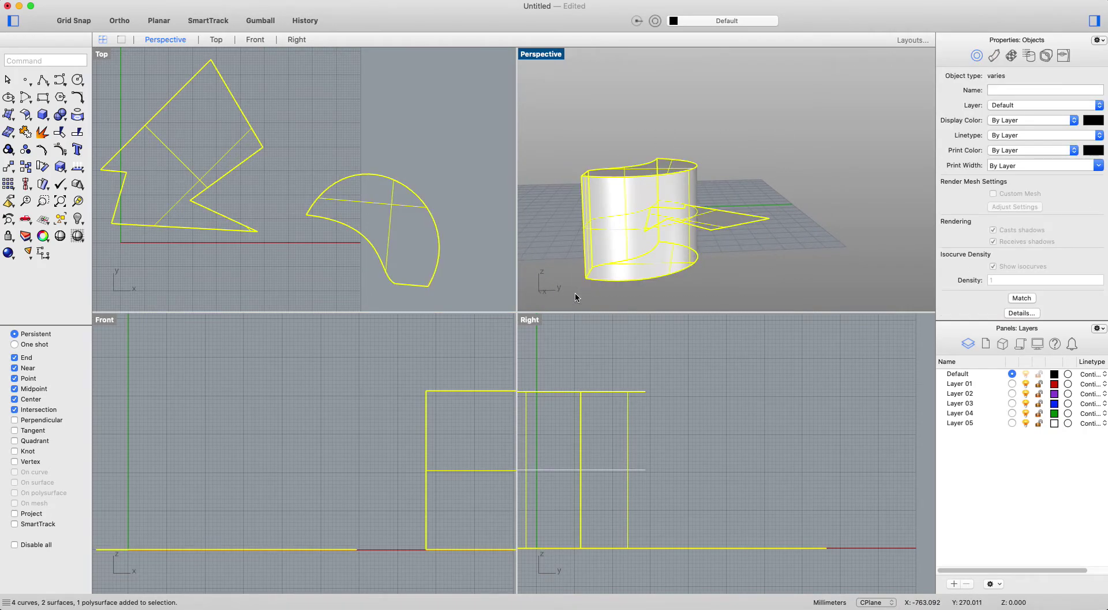
Delete all selected objects and make the Right view active.
key(Delete)
click(667, 404)
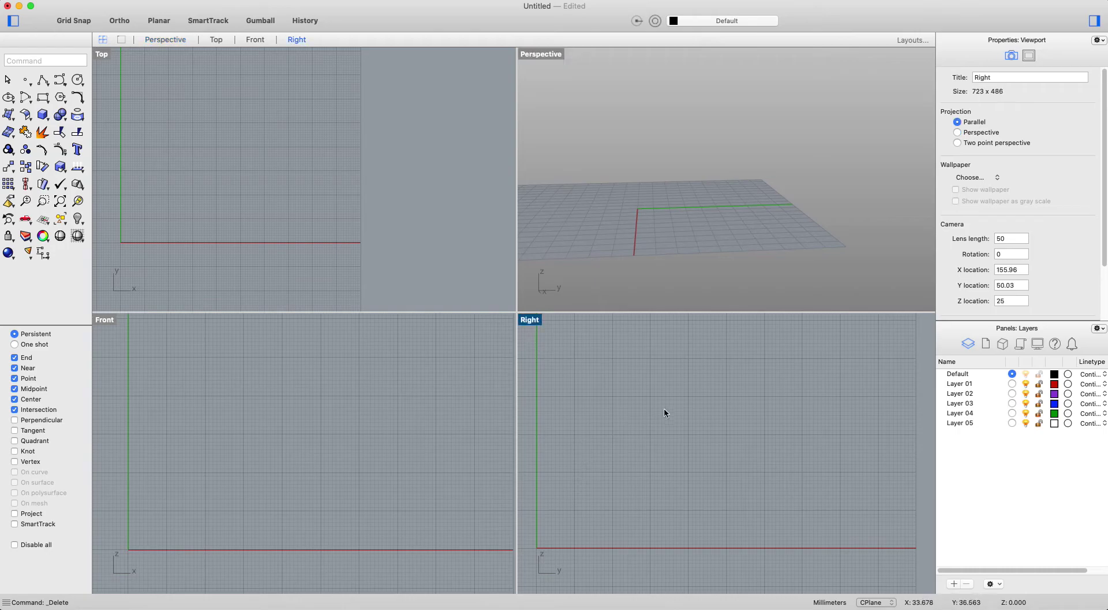
scroll(727, 428, down, 5)
scroll(728, 428, left, 5)
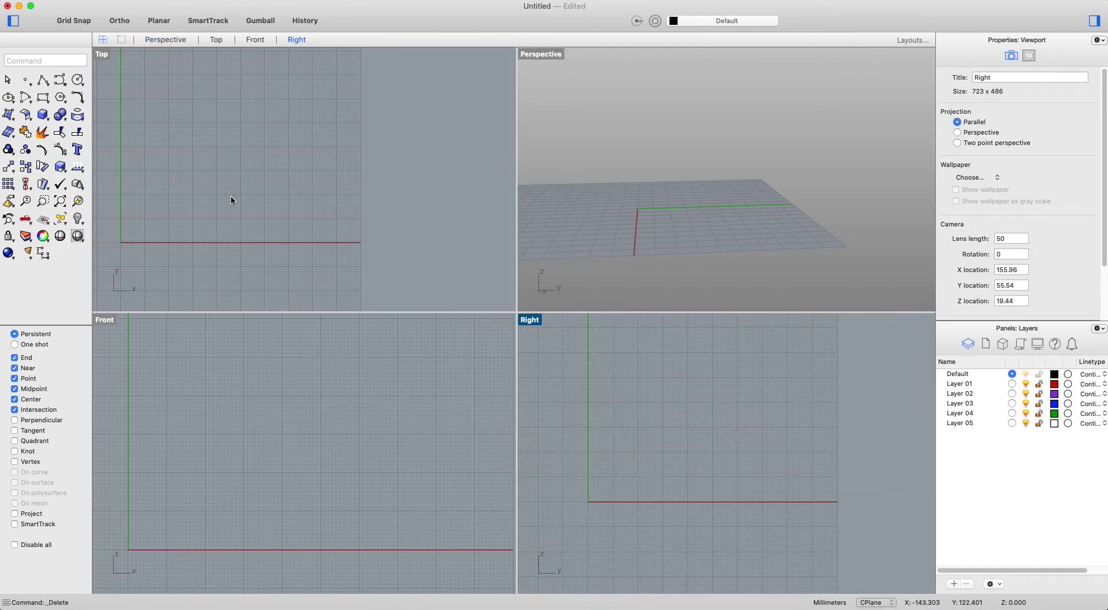
Draw the four-point arched roof curve rising from low left.
click(61, 77)
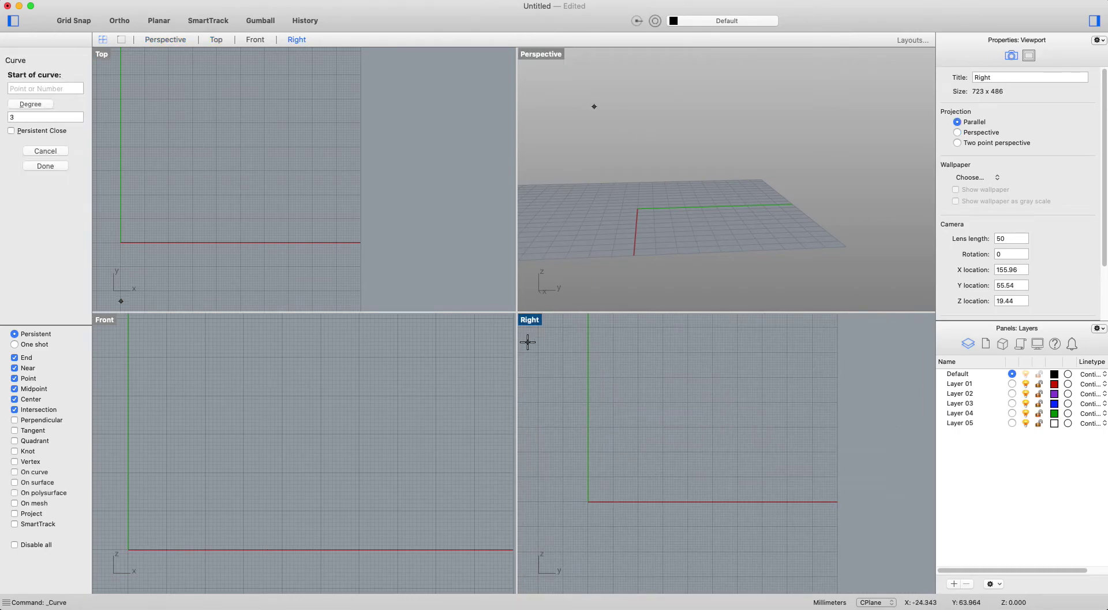
click(556, 495)
click(637, 375)
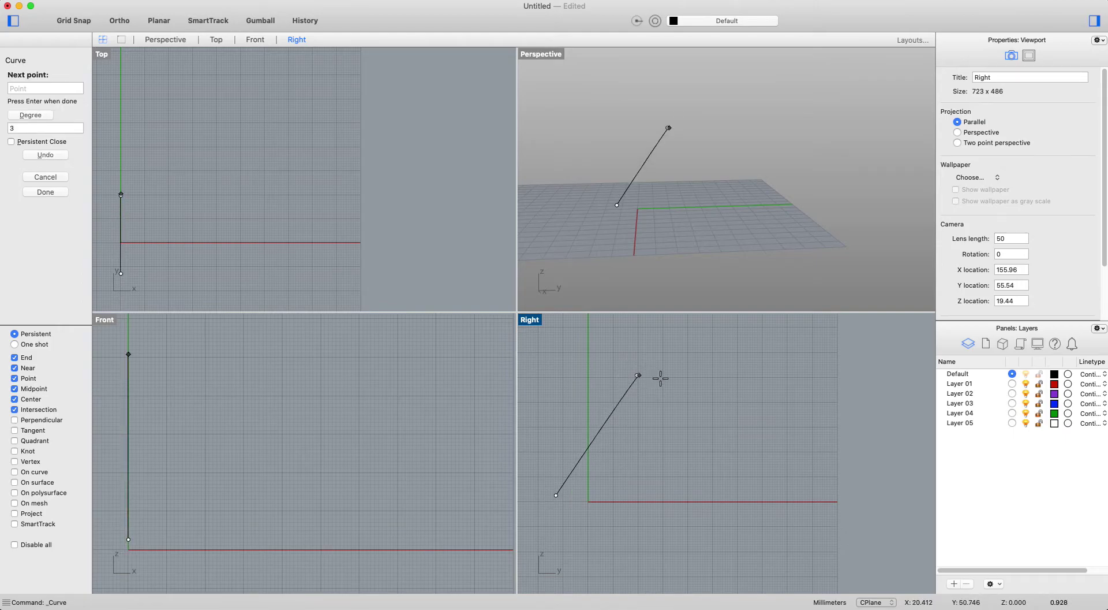
click(736, 380)
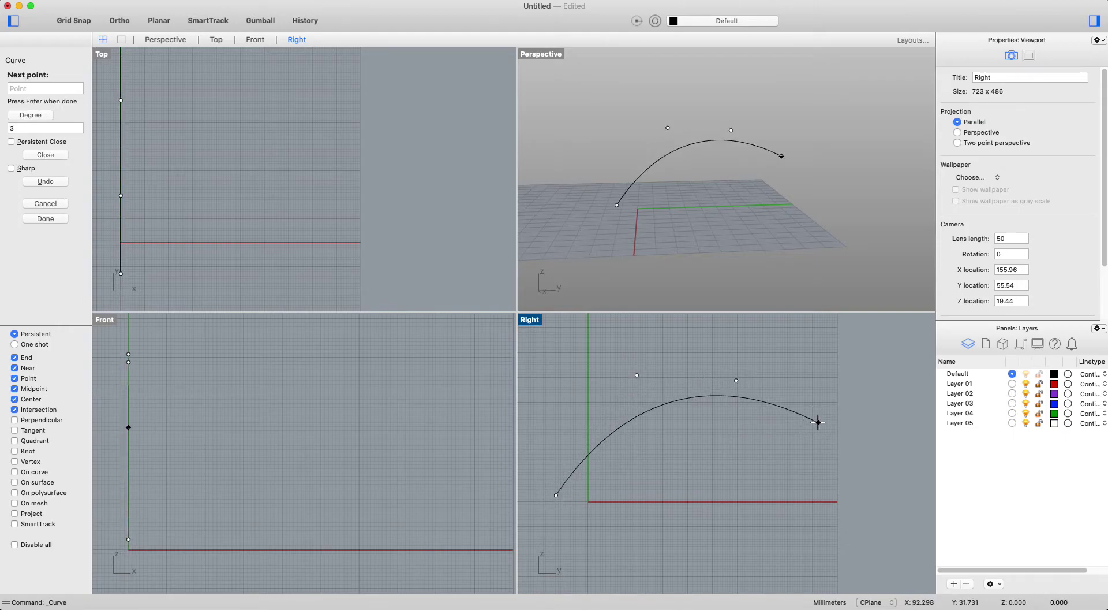
click(818, 422)
key(Return)
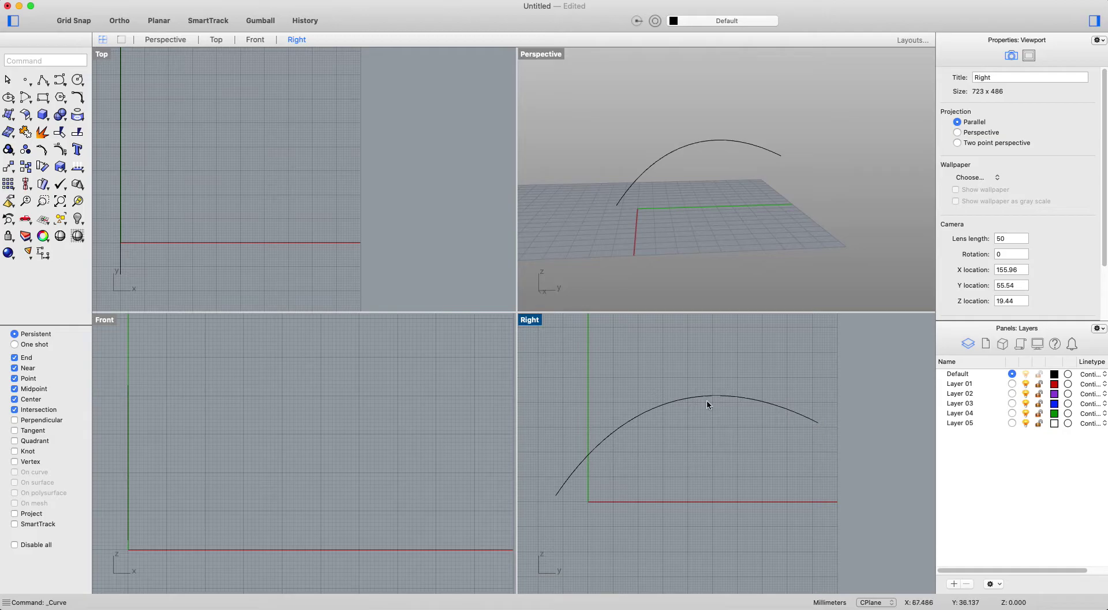
Add a short straight segment sloping down-right from the roof curve's end.
click(40, 84)
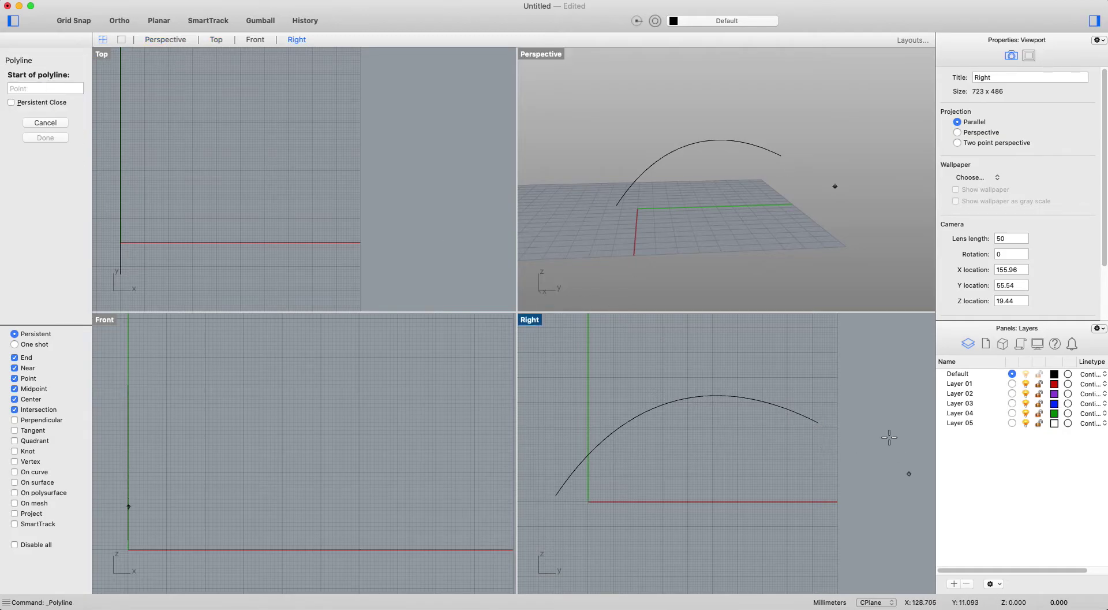
click(819, 423)
click(846, 457)
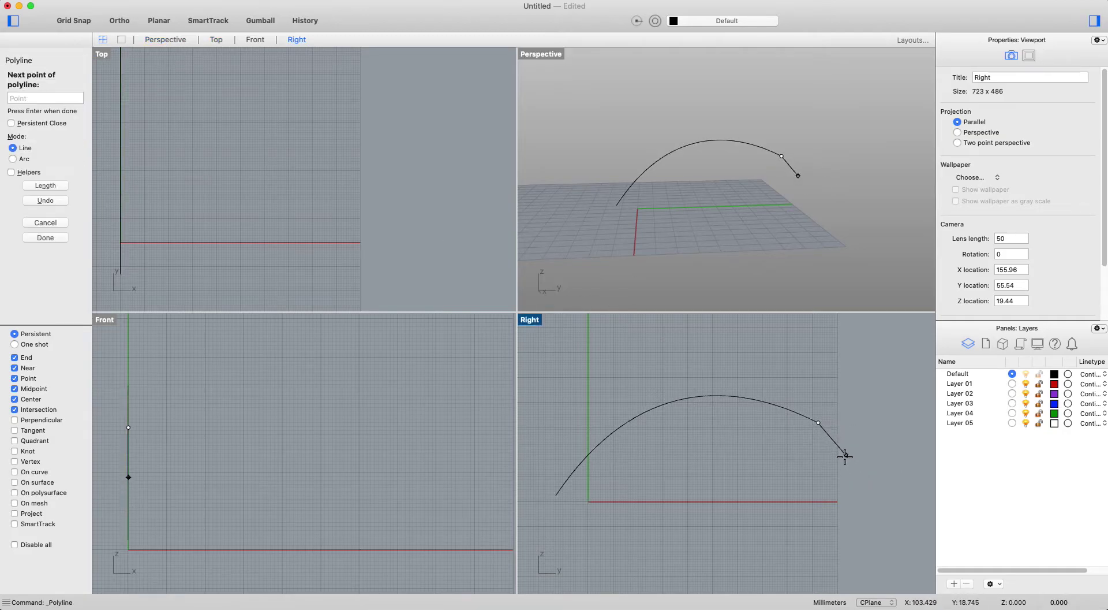
key(Return)
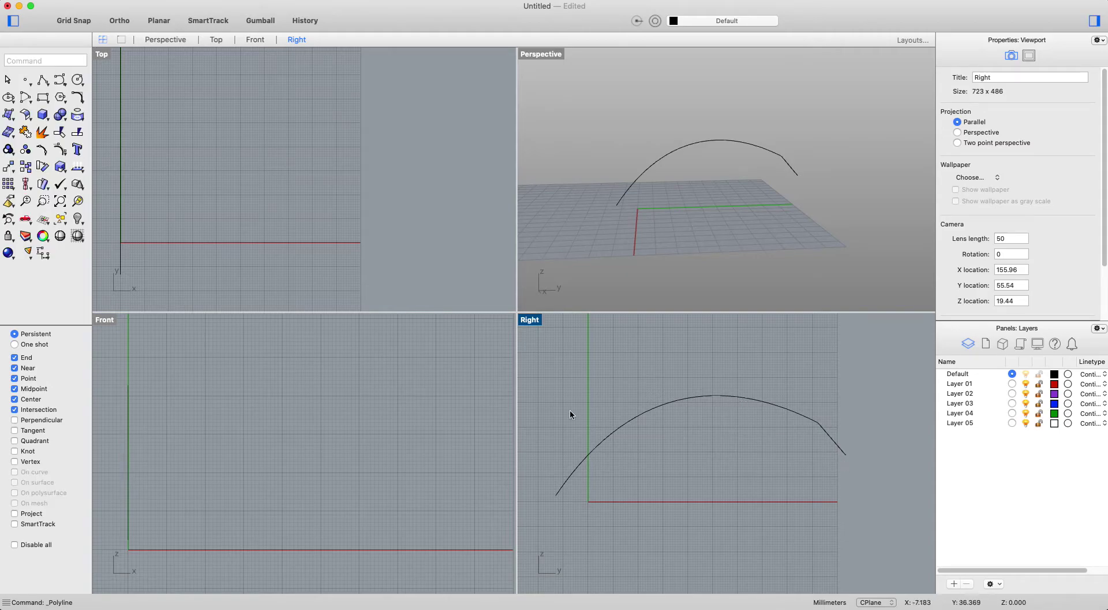
Draw the drooping hood curve from the line's end, redoing the first too-short attempt.
click(53, 83)
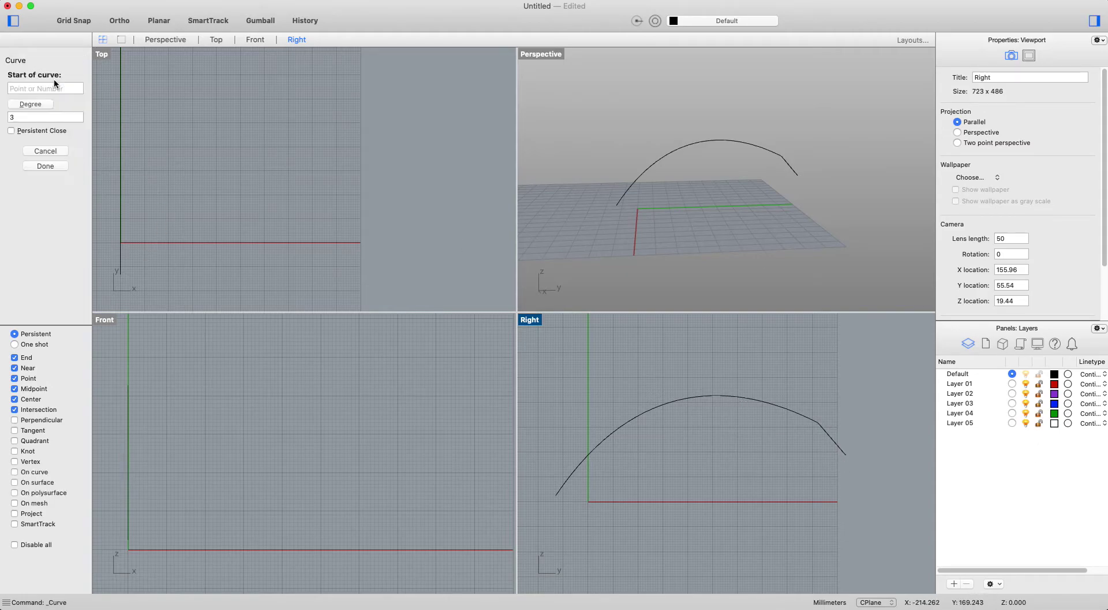
click(846, 455)
click(889, 461)
key(Return)
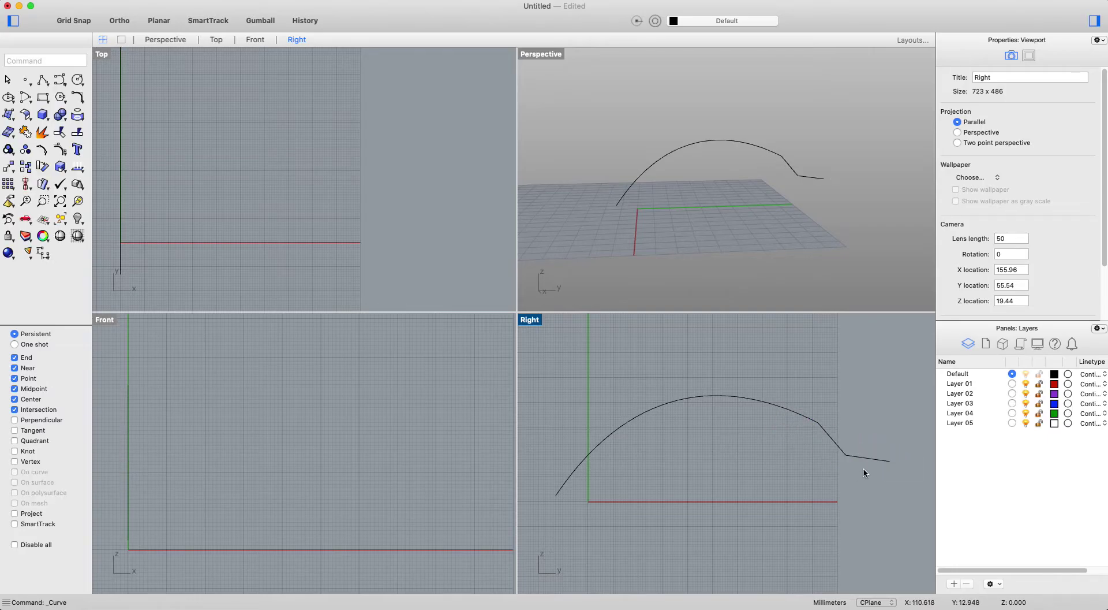
key(super+z)
right_drag(871, 461, 773, 425)
key(Return)
click(768, 427)
click(832, 438)
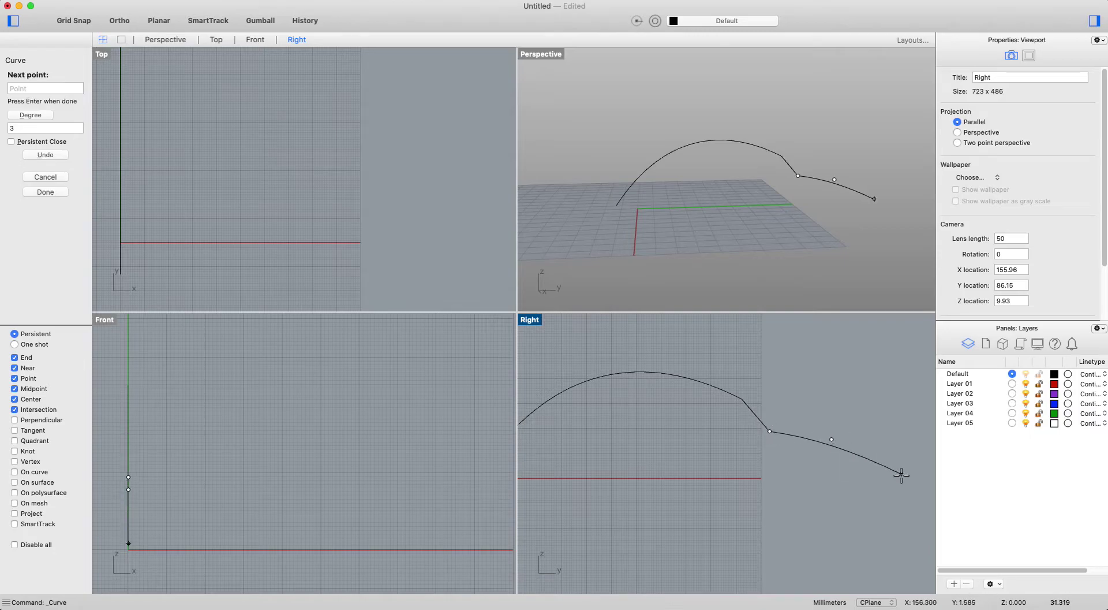
click(843, 460)
key(Return)
Close the profile with a straight base polyline from its left to right end.
right_drag(714, 506, 769, 487)
click(45, 79)
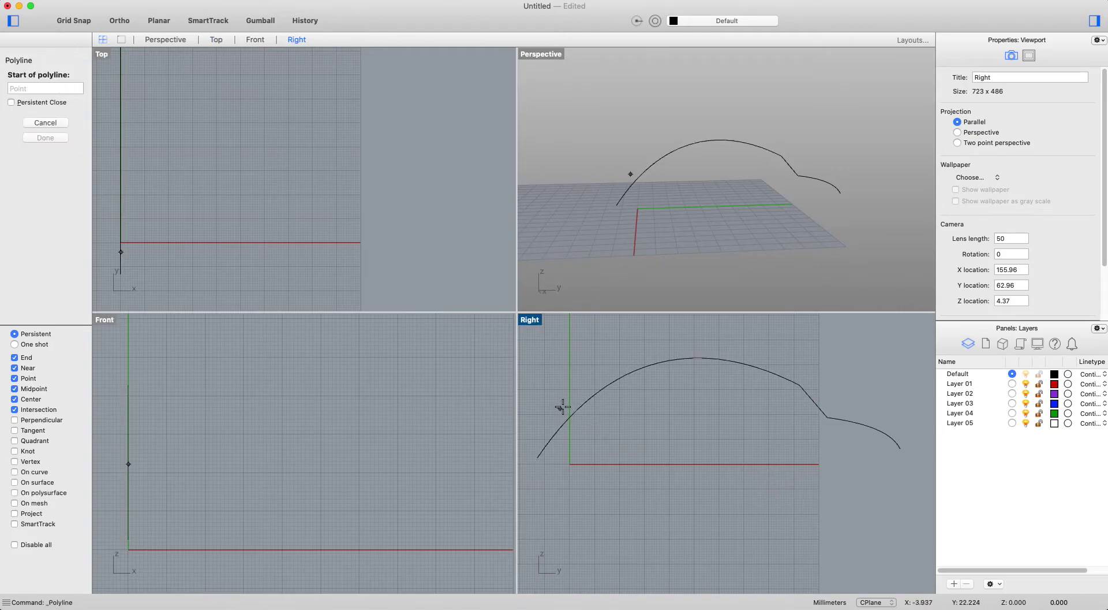
click(537, 460)
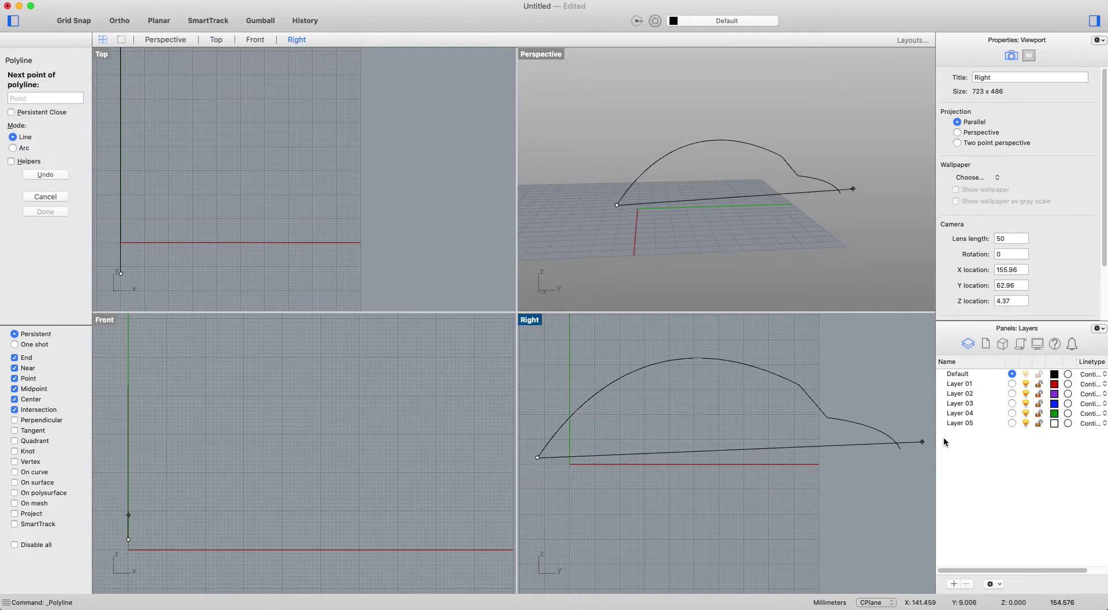
click(903, 448)
key(Return)
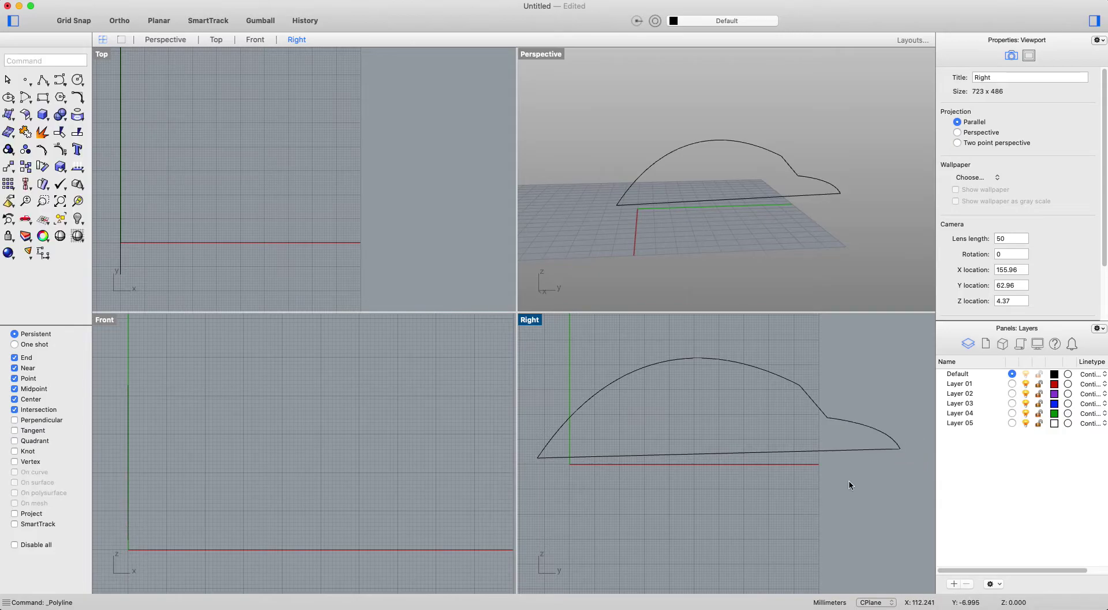
Window-select the car profile curves and turn them into a planar surface, viewed shaded in Perspective.
click(8, 116)
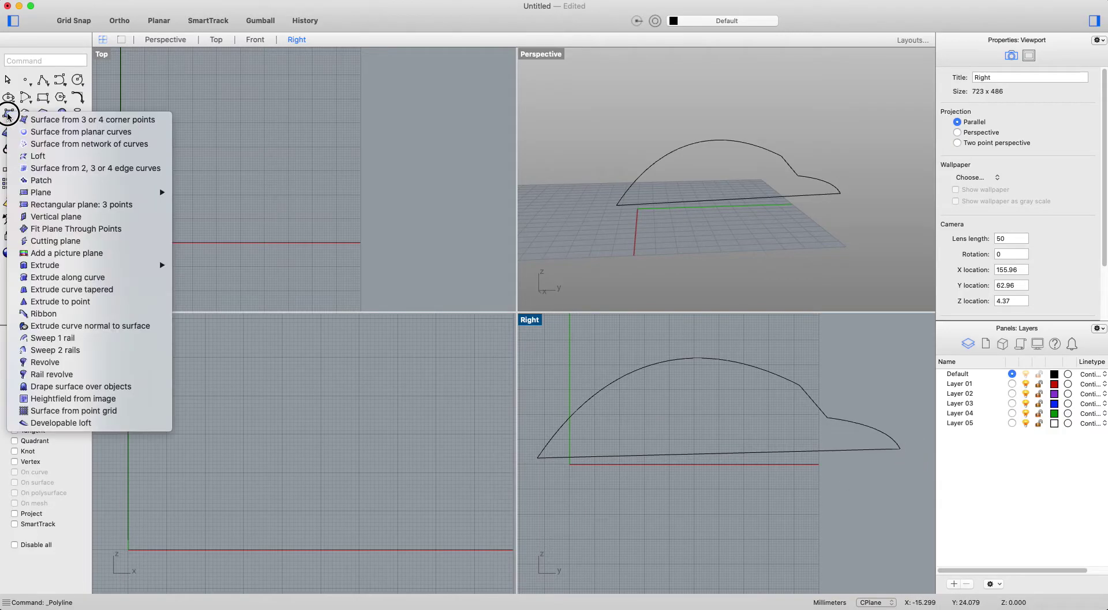
click(43, 132)
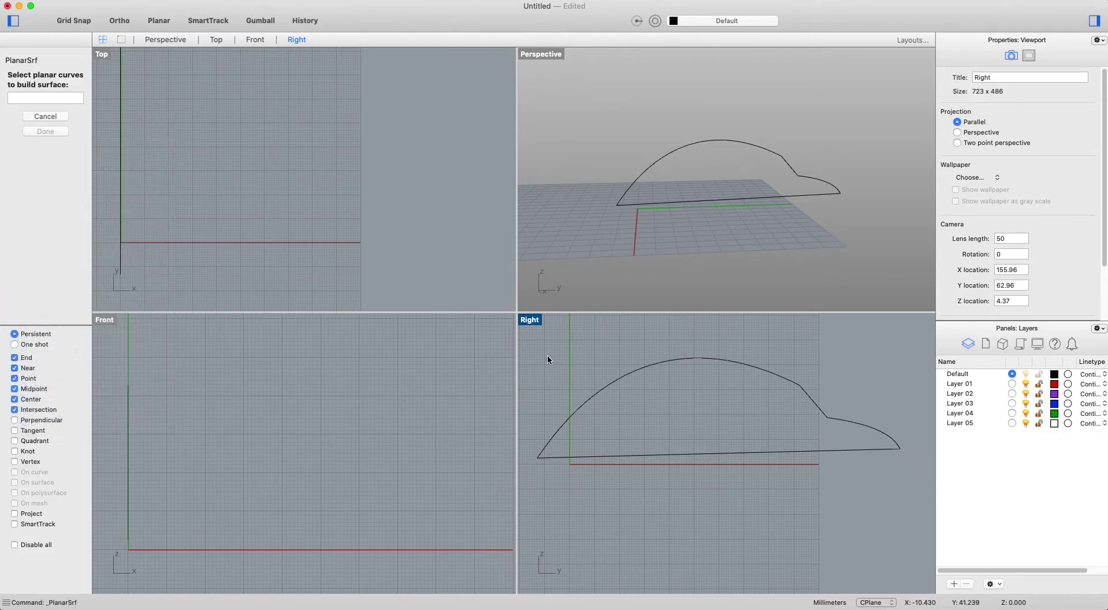
drag(537, 336, 921, 549)
key(Return)
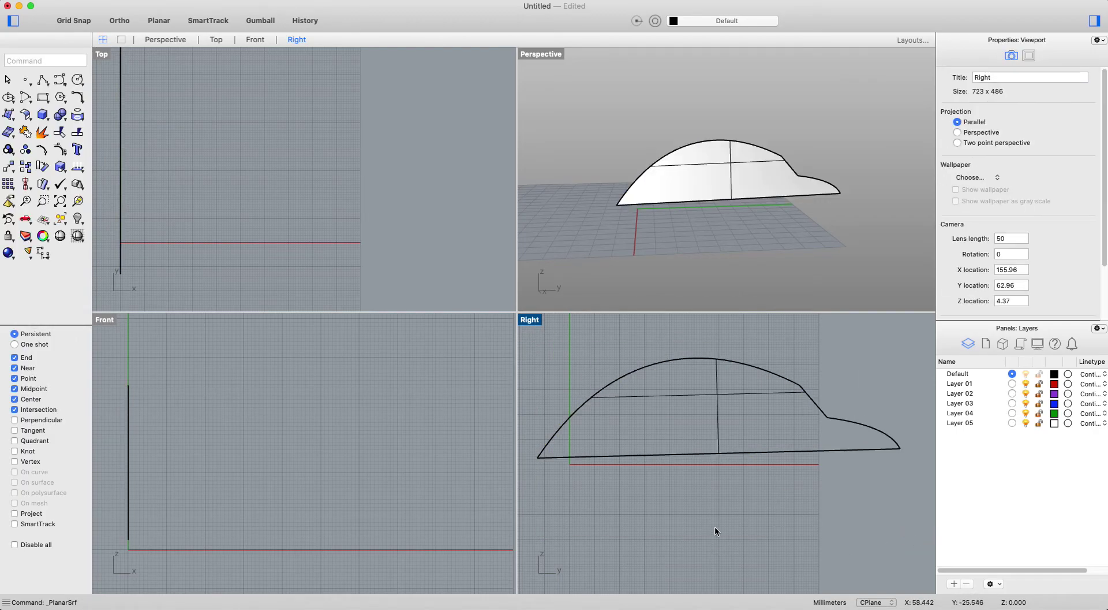
right_drag(726, 183, 742, 201)
Extrude the planar car-profile surface 80 units with ExtrudeSrf and orbit to check it.
click(775, 157)
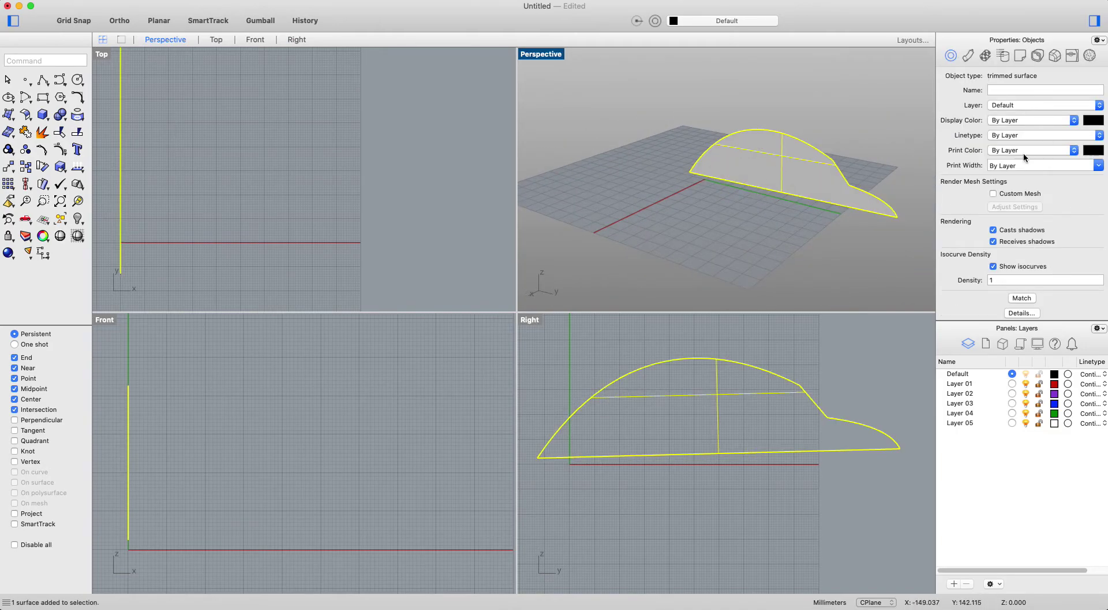
text(ExtrudeSrf)
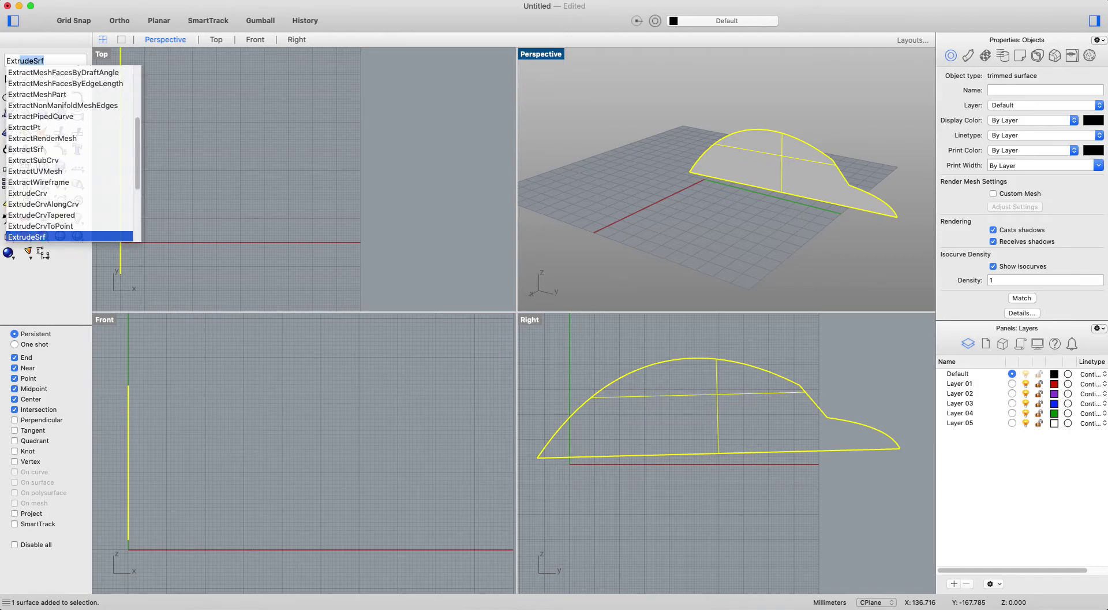
key(Return)
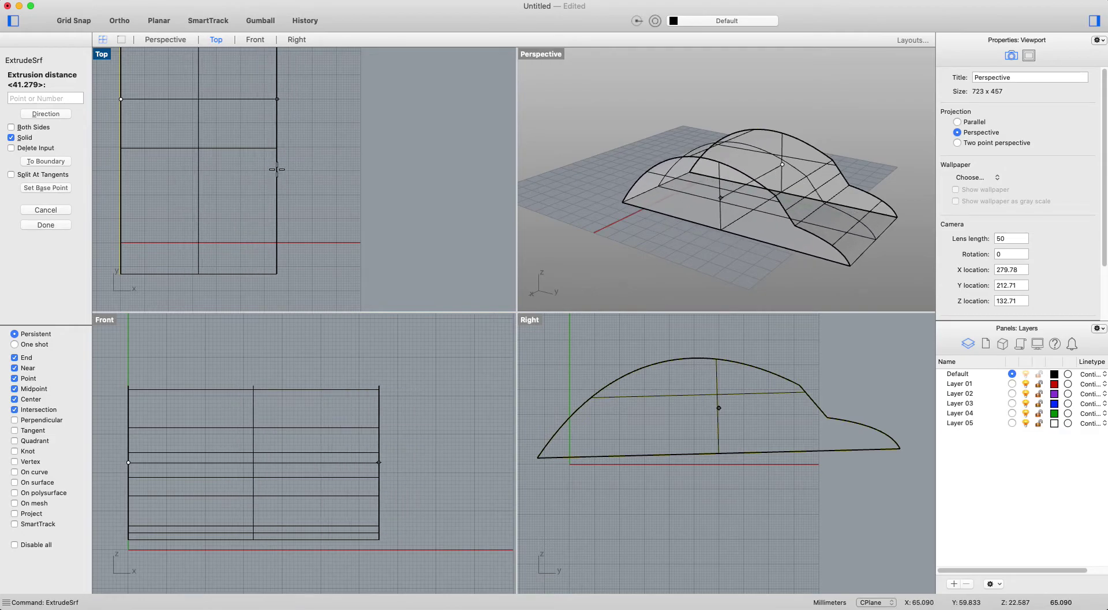
click(46, 98)
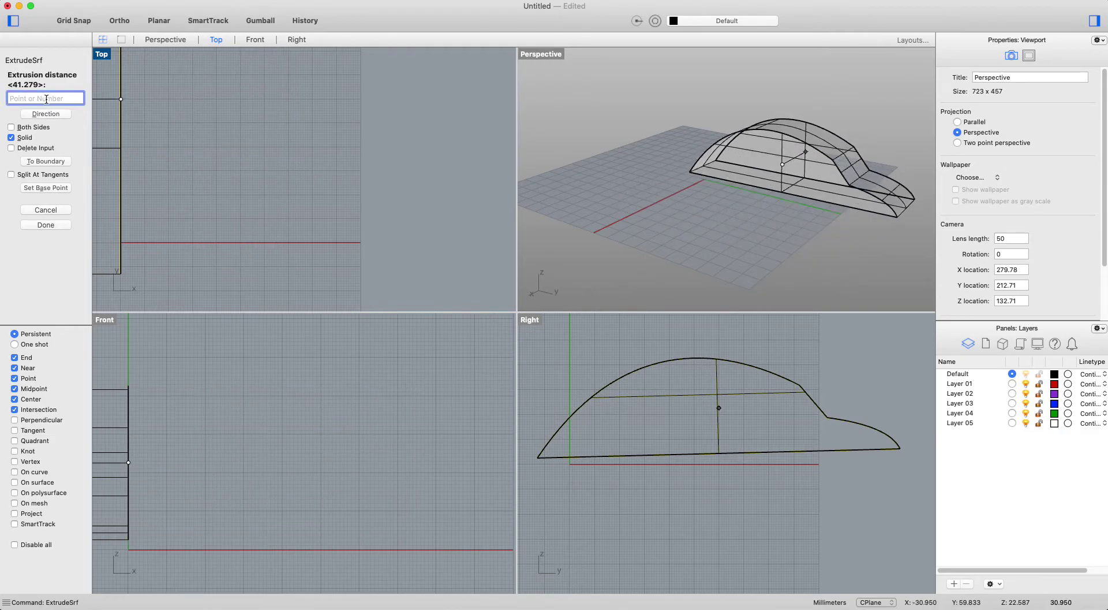
text(80)
key(Return)
right_drag(685, 172, 578, 144)
scroll(579, 150, down, 2)
right_drag(656, 172, 863, 228)
Undo and re-extrude the surface 50 units instead, orbiting to review the body.
key(super+z)
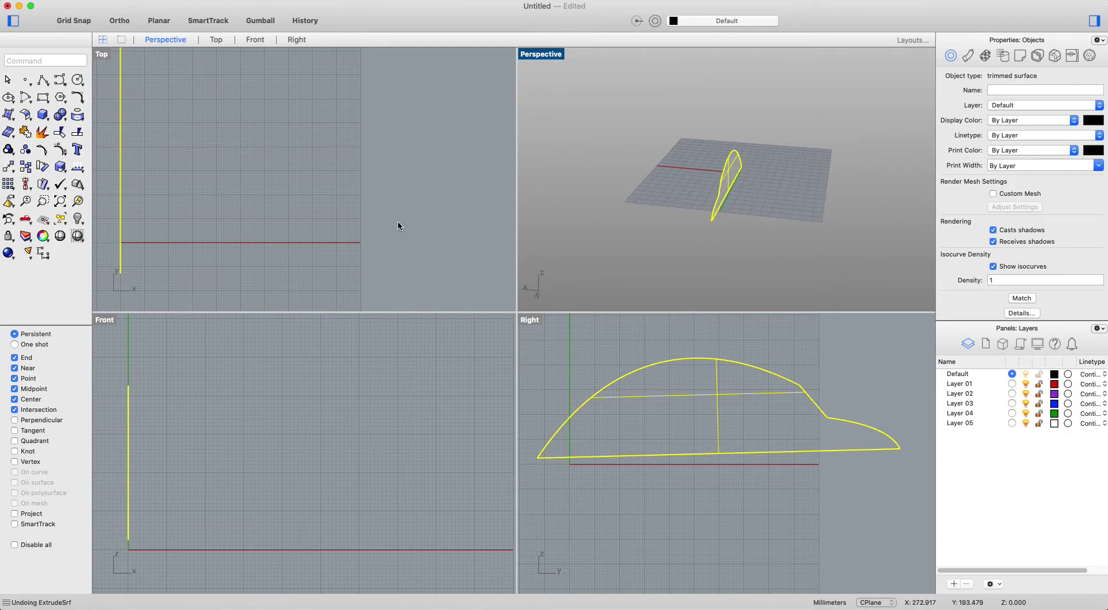
key(Return)
text(50)
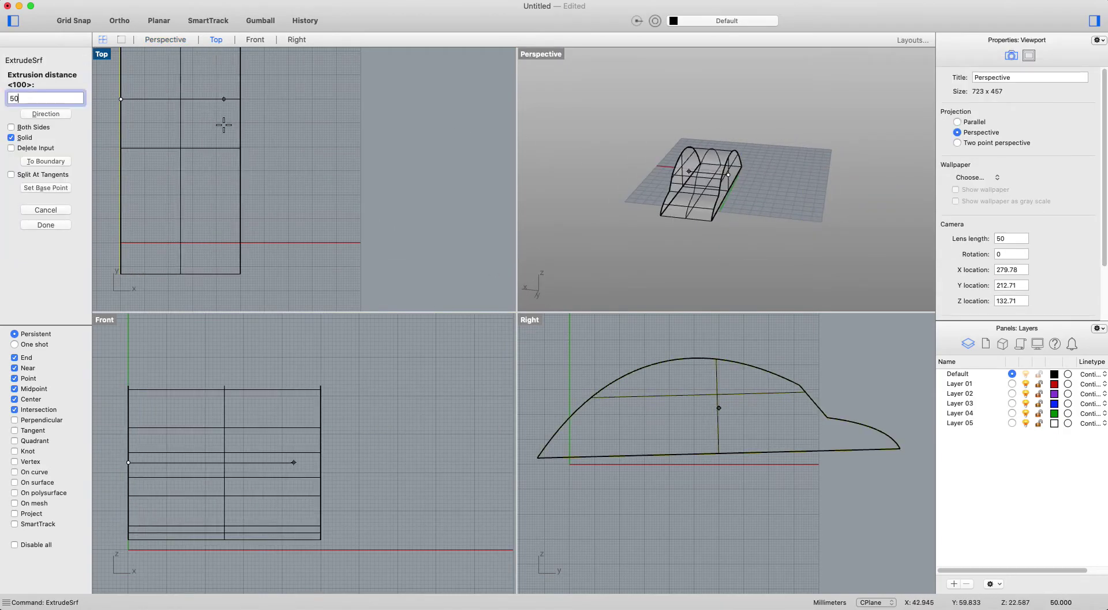
key(Return)
right_drag(751, 243, 673, 223)
click(869, 198)
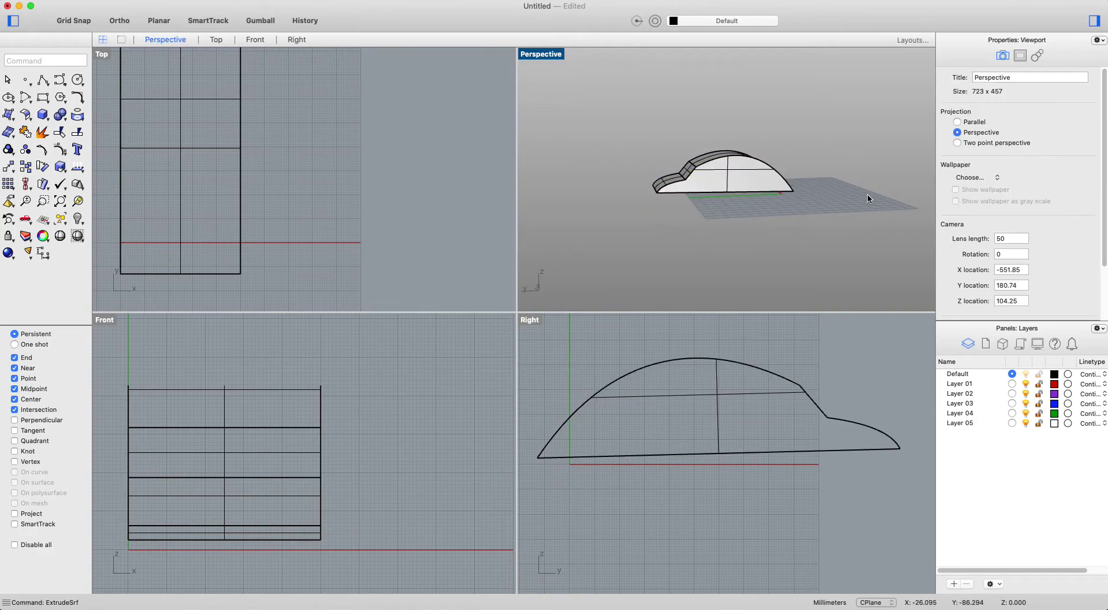
right_drag(869, 198, 784, 193)
click(784, 193)
right_drag(865, 196, 931, 184)
scroll(670, 199, up, 5)
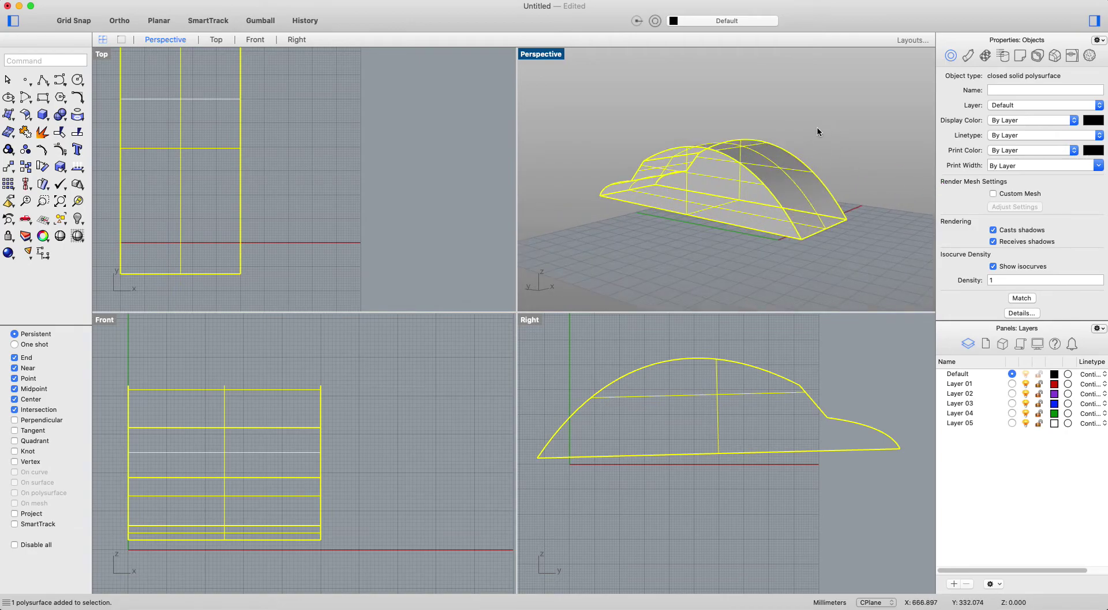
Deselect the body and rename Layer 01 in the Layers panel to 'Body Car'.
click(836, 105)
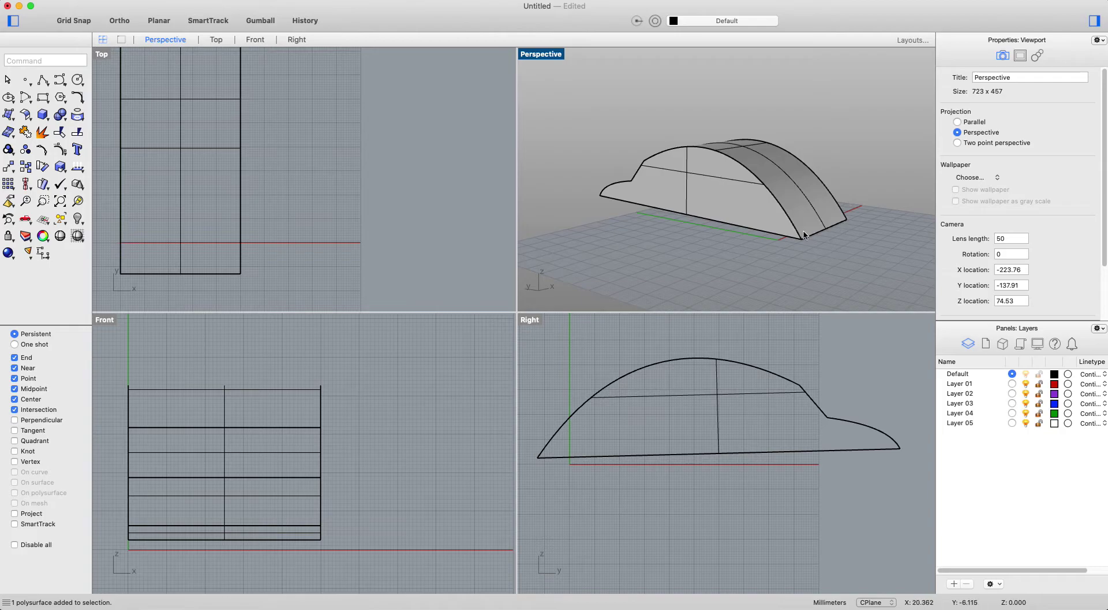
right_click(954, 385)
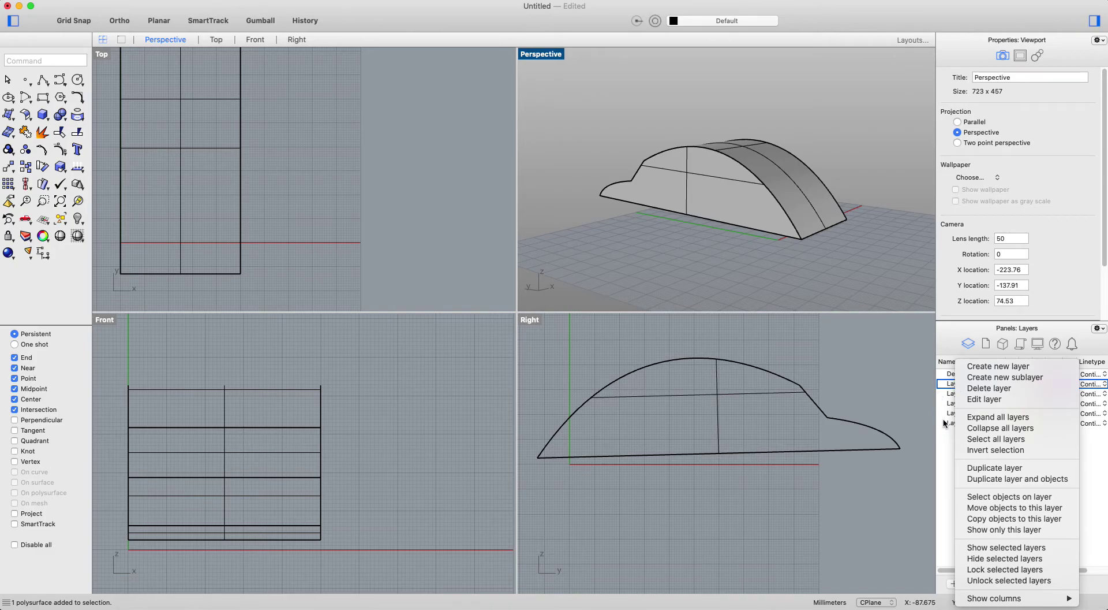
click(947, 475)
double_click(964, 383)
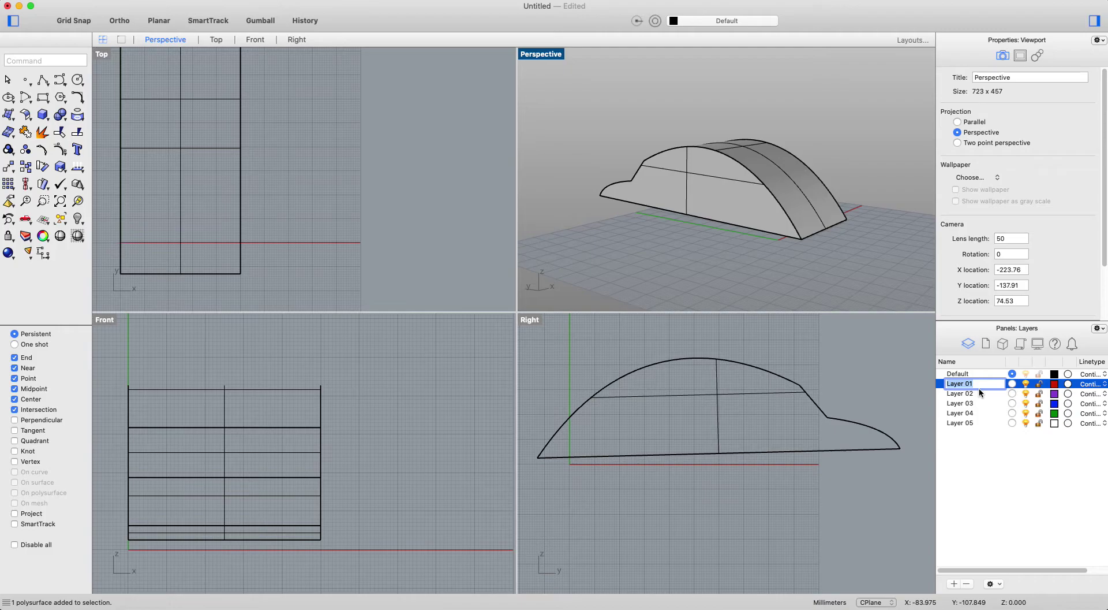
text(Bp)
key(Return)
Move the selected car-body solid onto the Body Car layer using the layer's right-click menu.
click(766, 160)
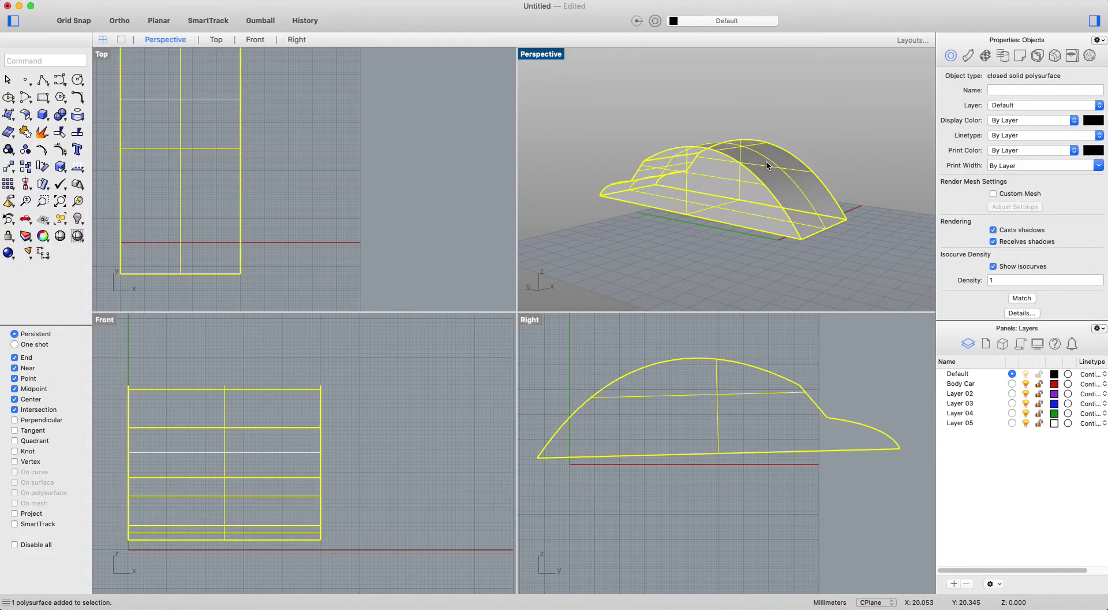
click(1009, 109)
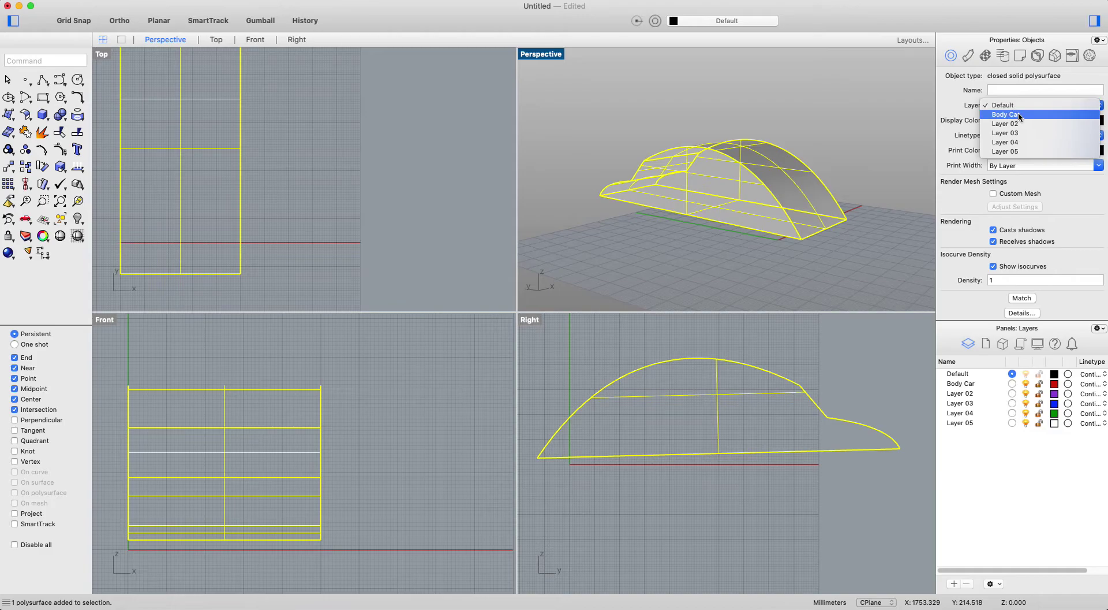
click(1019, 112)
click(1072, 106)
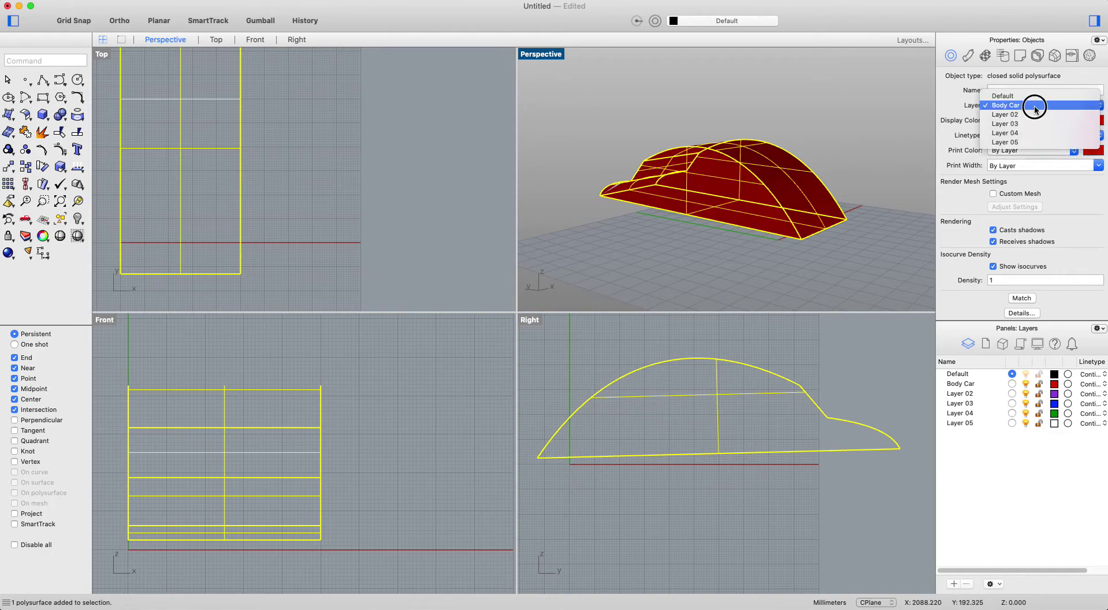
click(1008, 97)
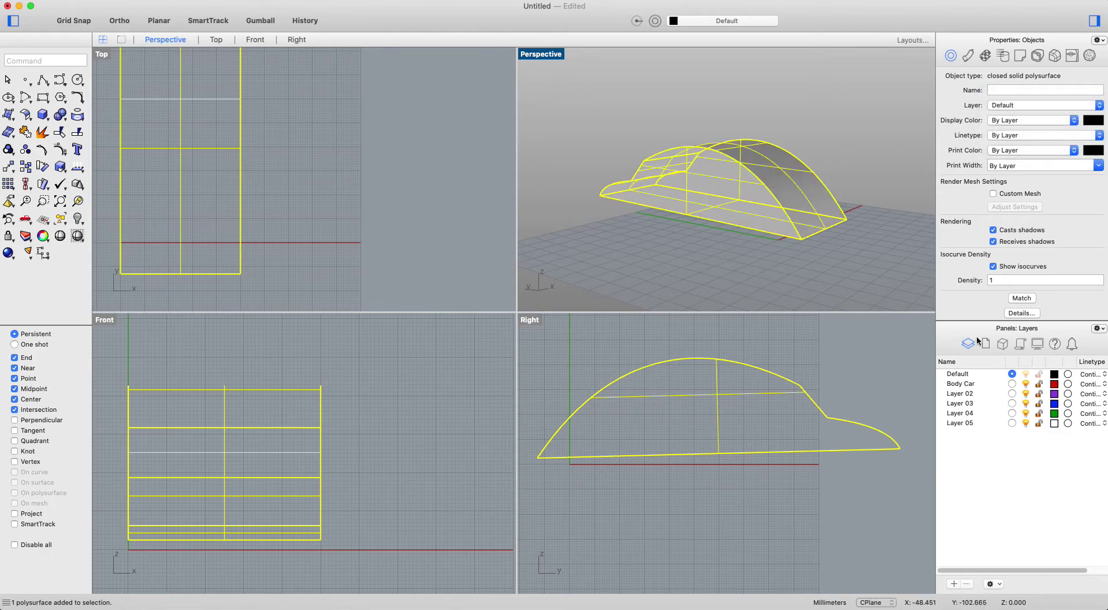
right_click(962, 382)
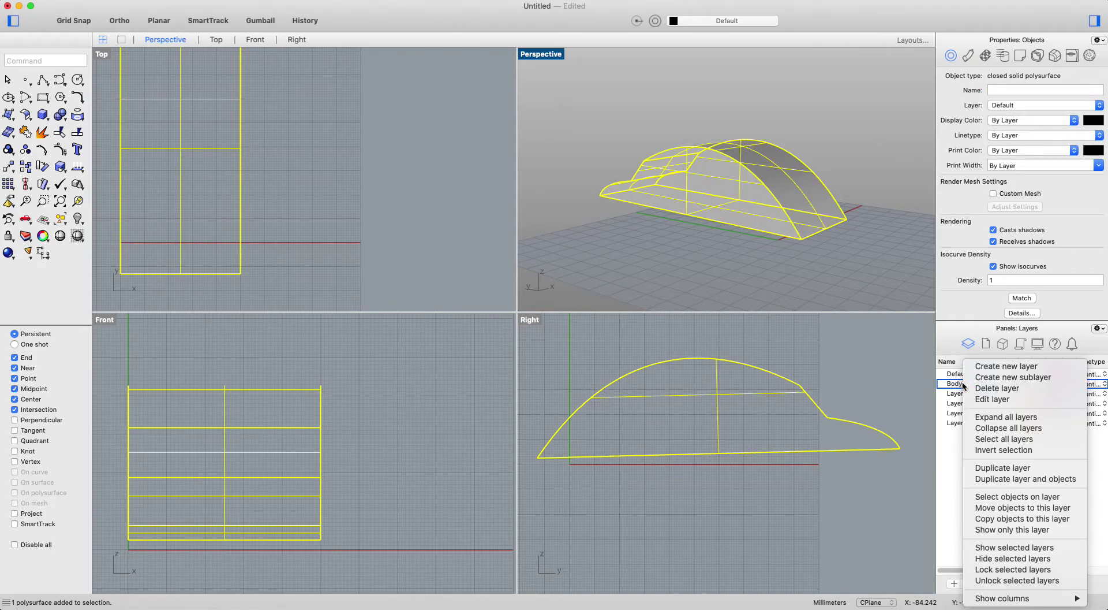
click(1013, 512)
click(854, 248)
right_drag(854, 248, 657, 232)
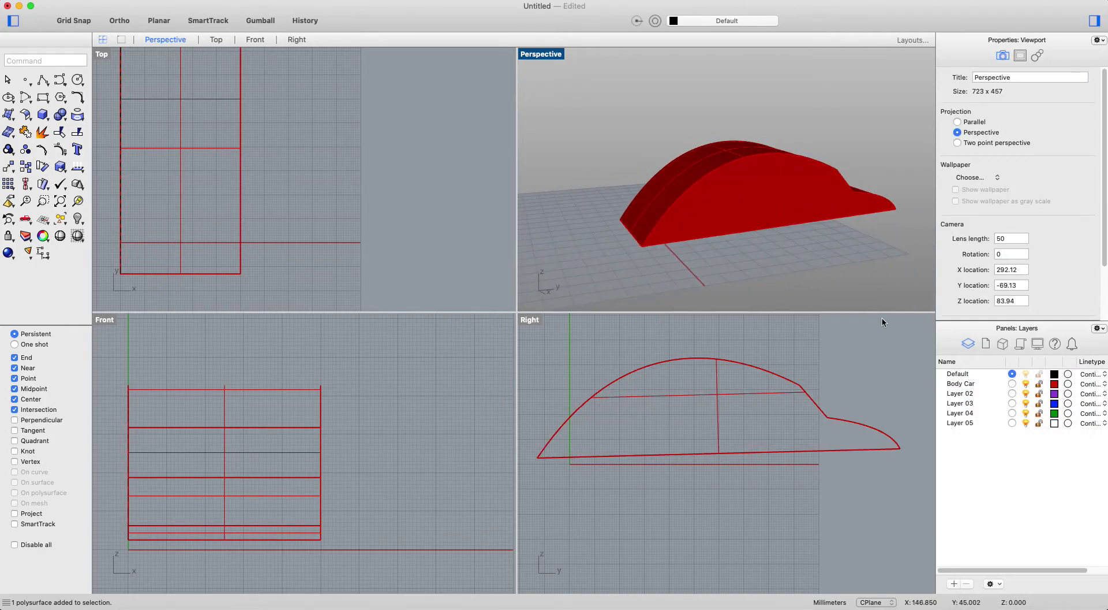
Pick red for the Body Car layer in the colour picker, then close it.
click(1054, 384)
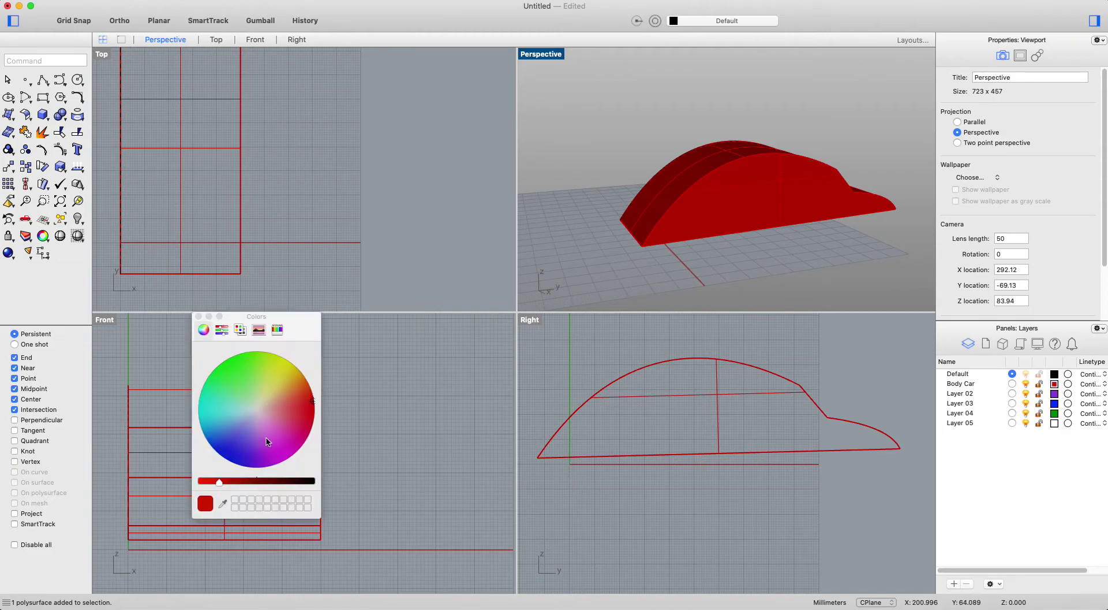
click(279, 365)
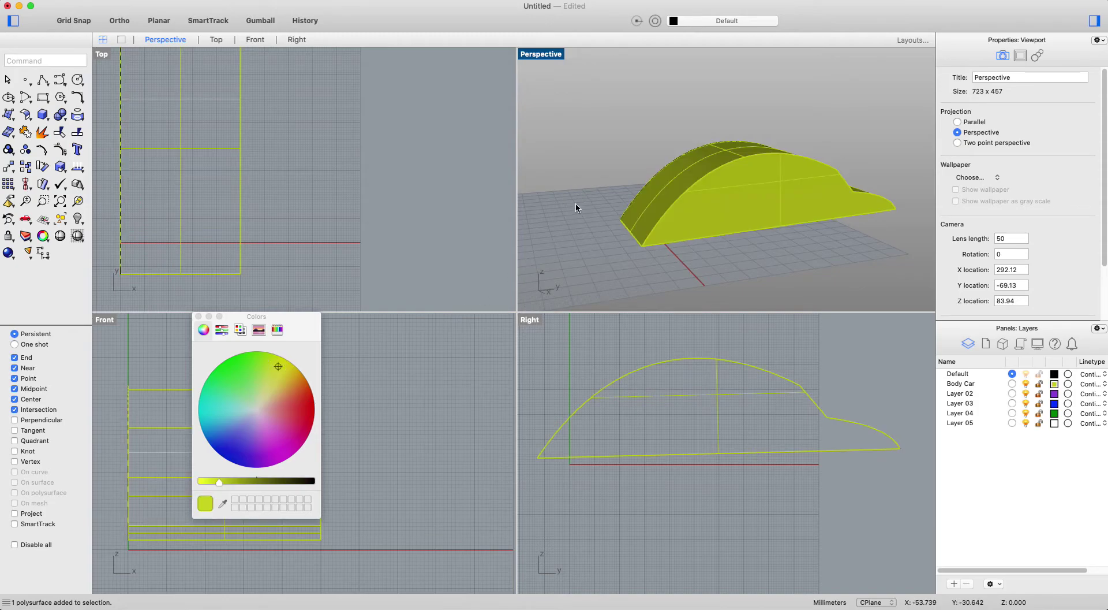
click(764, 186)
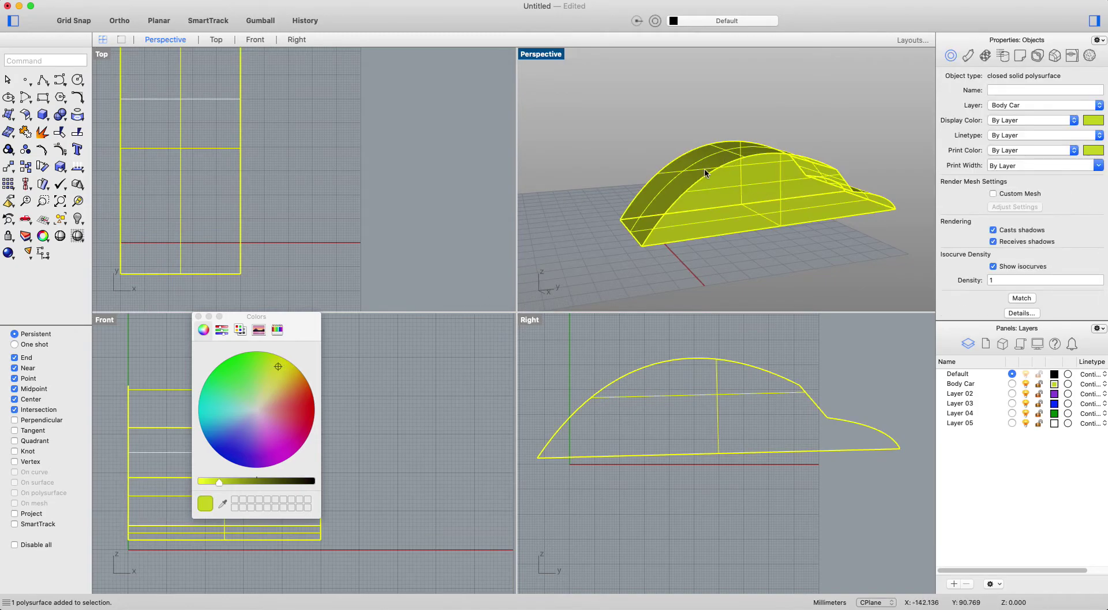
click(300, 404)
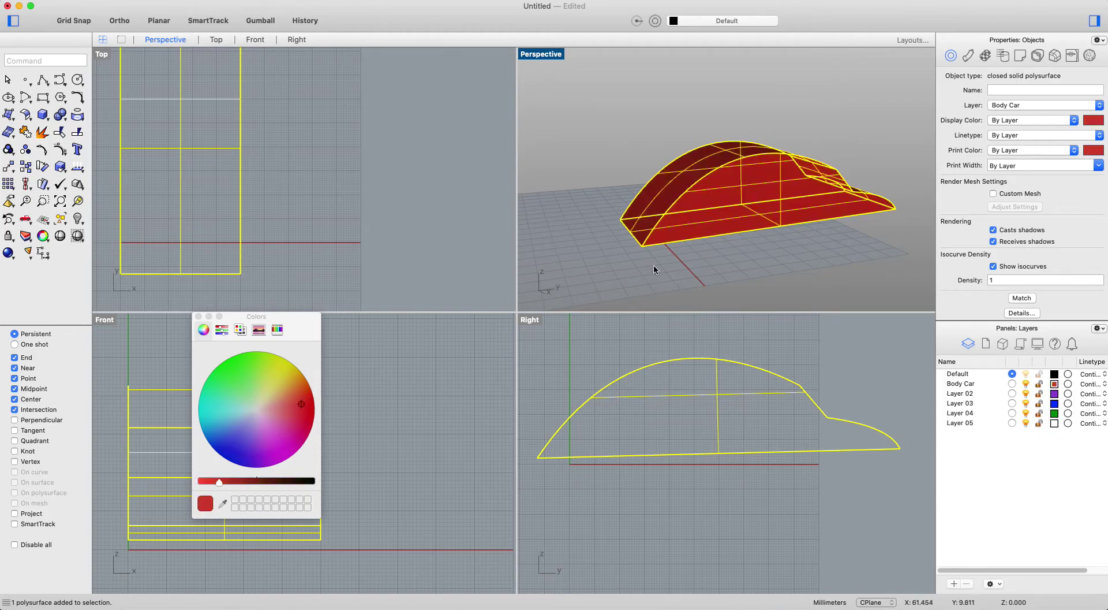
click(829, 265)
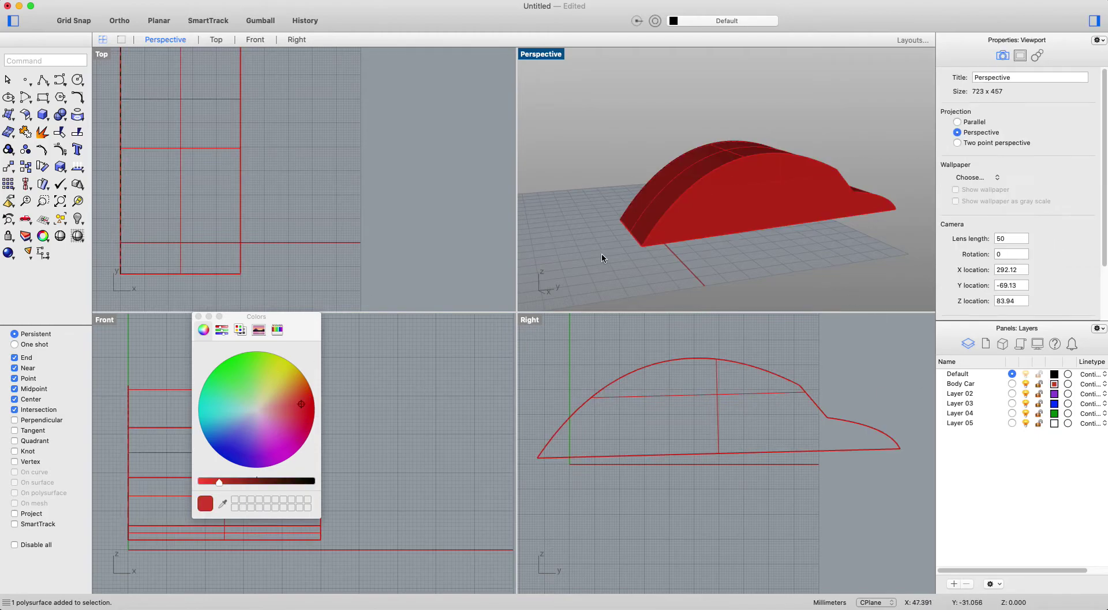
right_drag(601, 255, 847, 266)
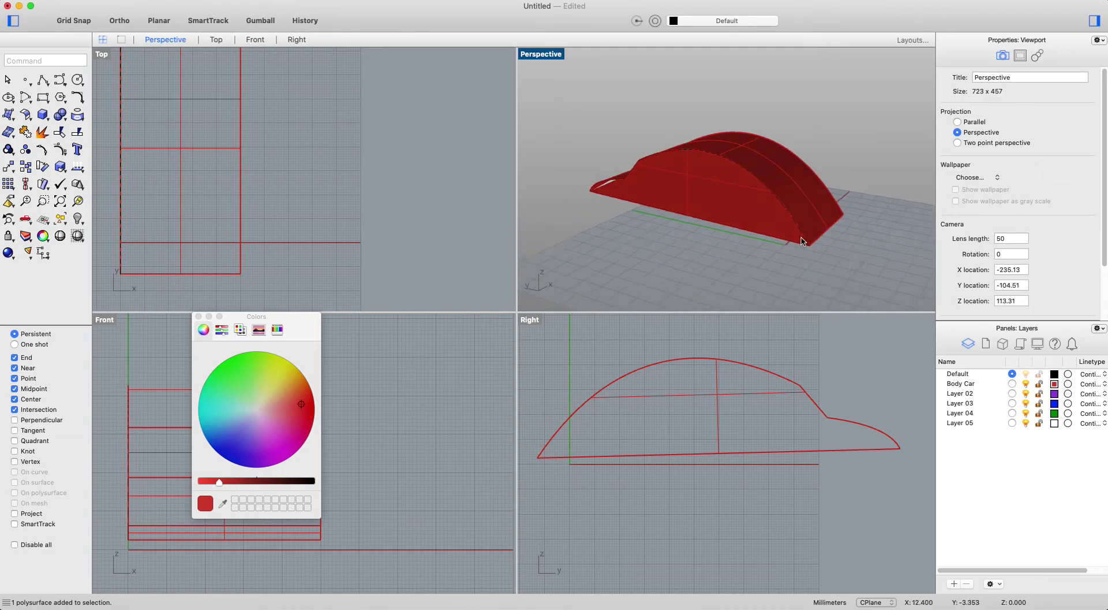
click(1026, 384)
click(1026, 384)
click(1026, 384)
click(198, 316)
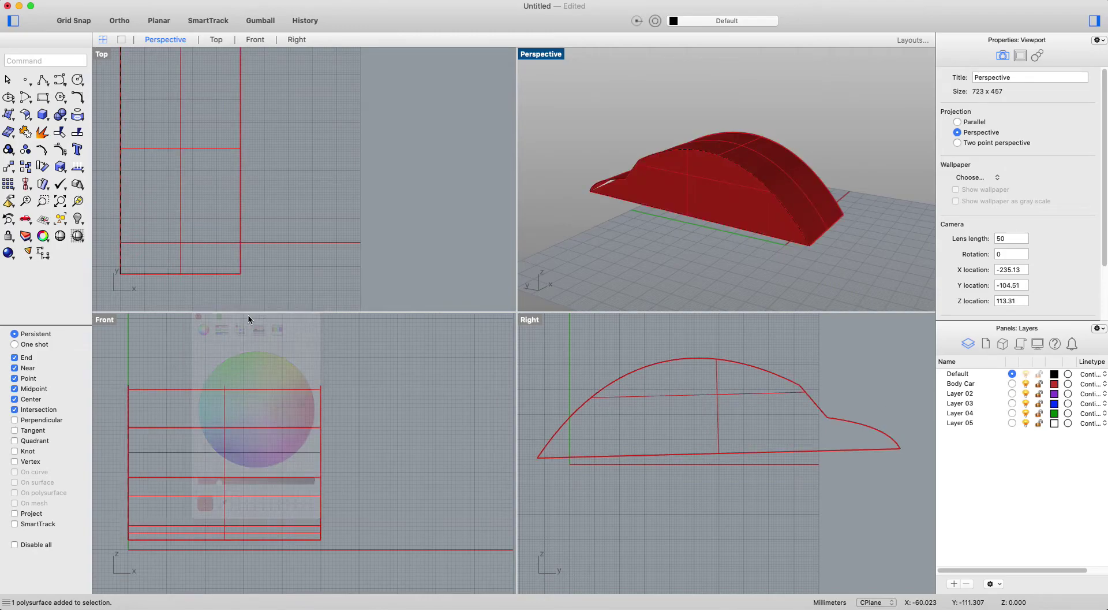
Turn off the Body Car layer, activate the Right view and choose the solid Cylinder tool.
click(1027, 384)
right_drag(761, 251, 772, 237)
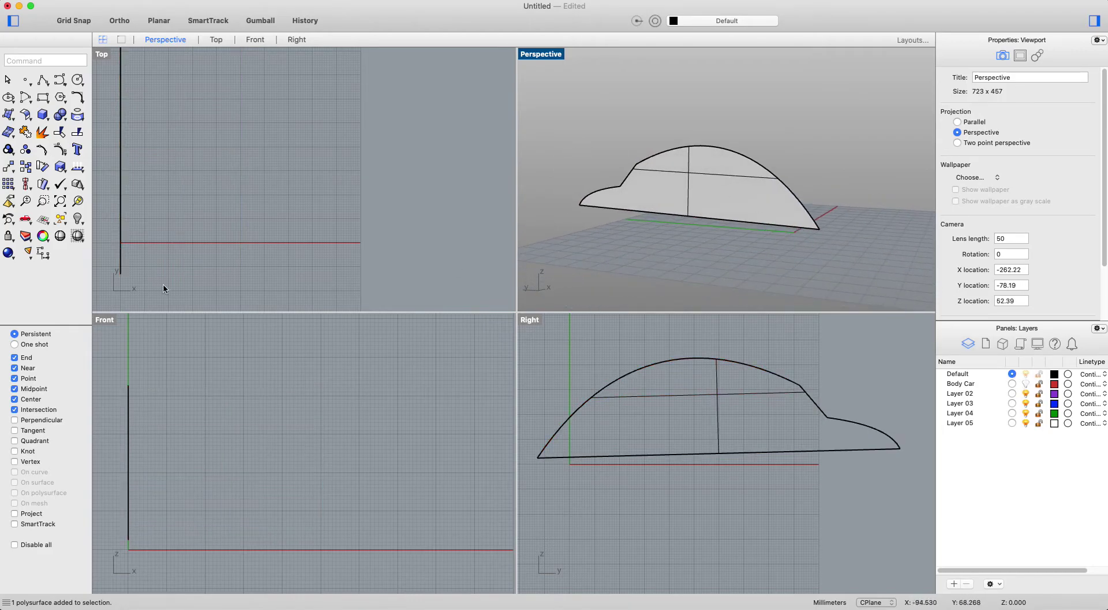
click(564, 468)
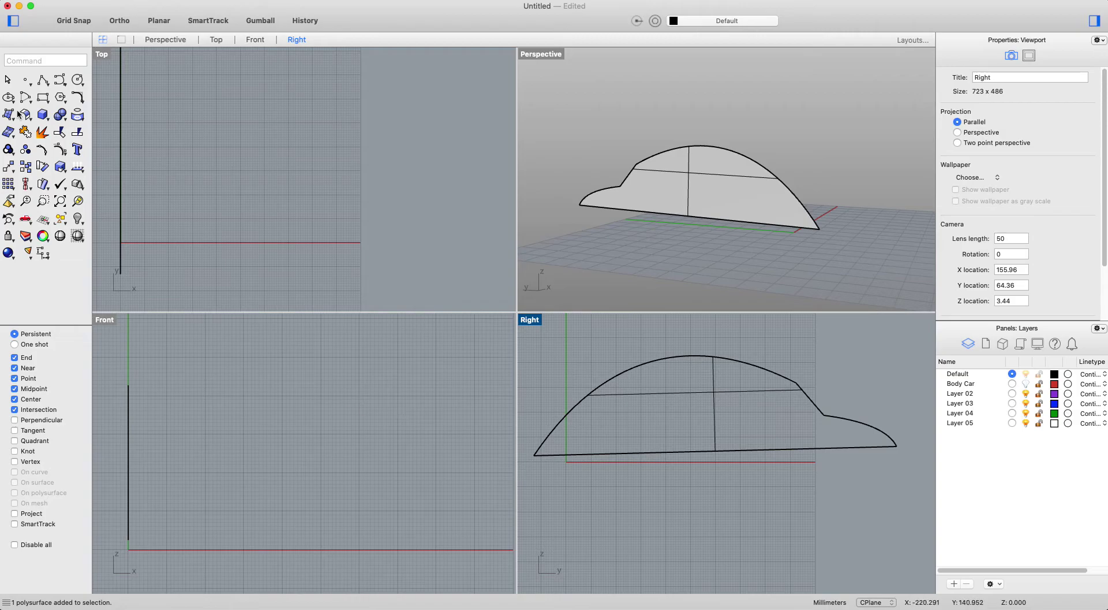
drag(42, 114, 60, 134)
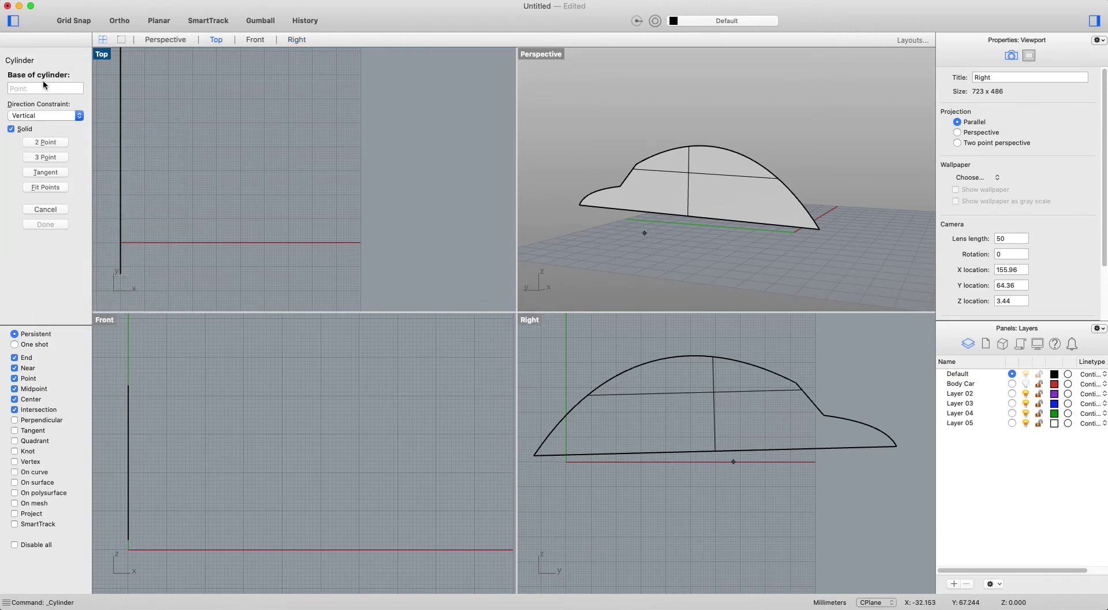
Draw the front wheel cylinder: centre and radius in Right view, length in Top view.
click(615, 444)
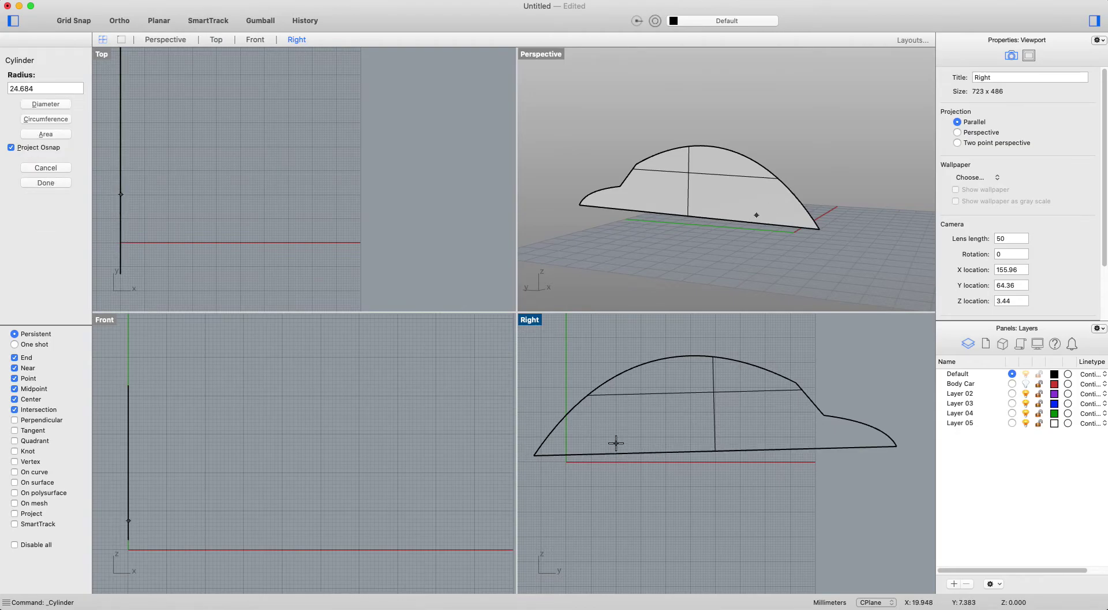
click(647, 434)
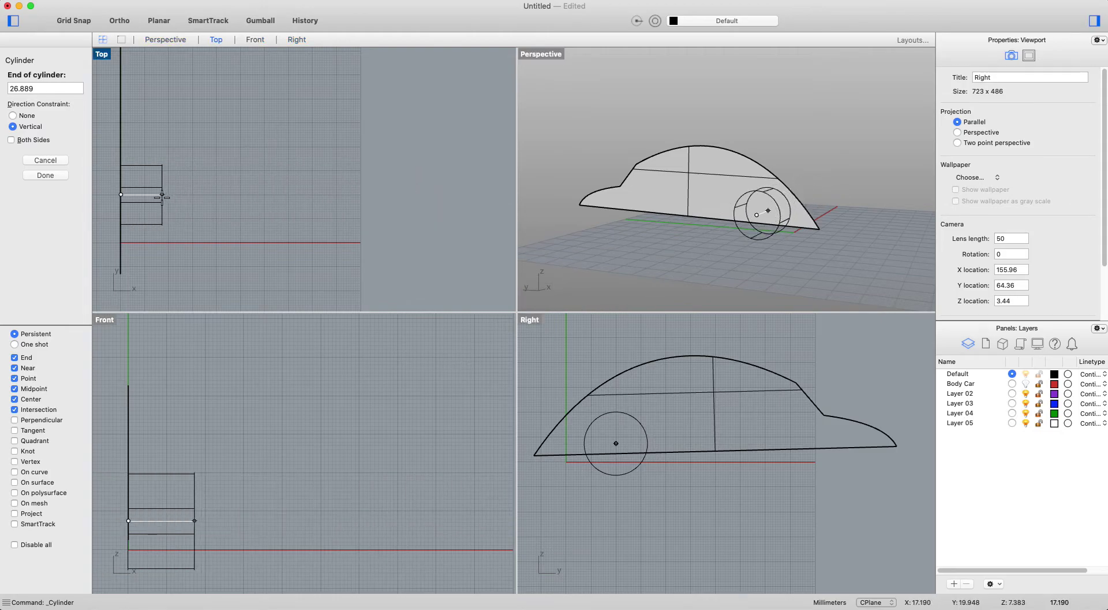
click(162, 198)
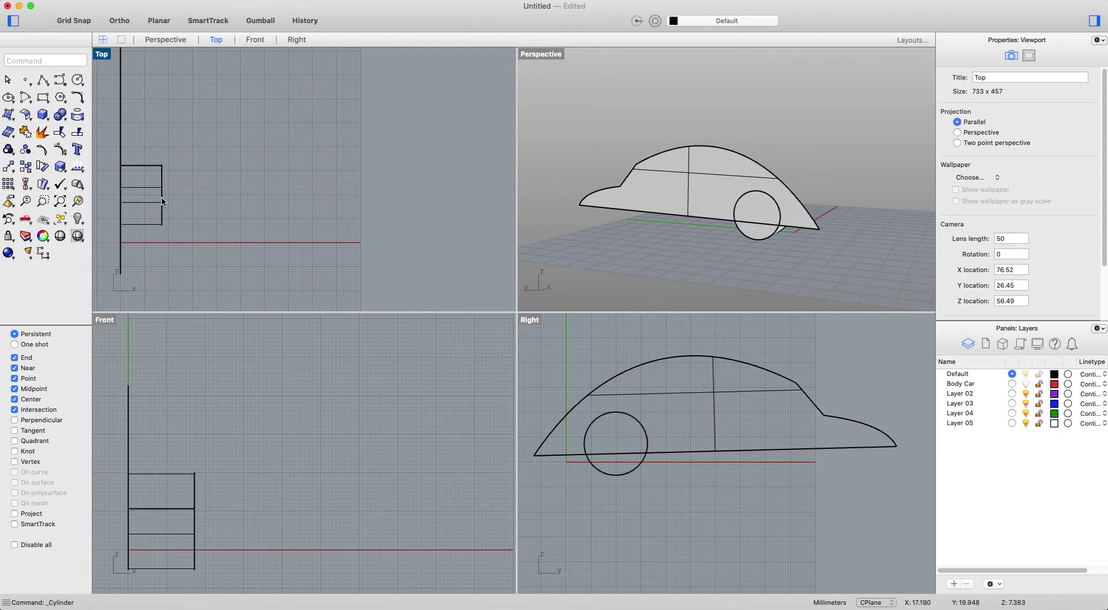
right_drag(863, 265, 776, 277)
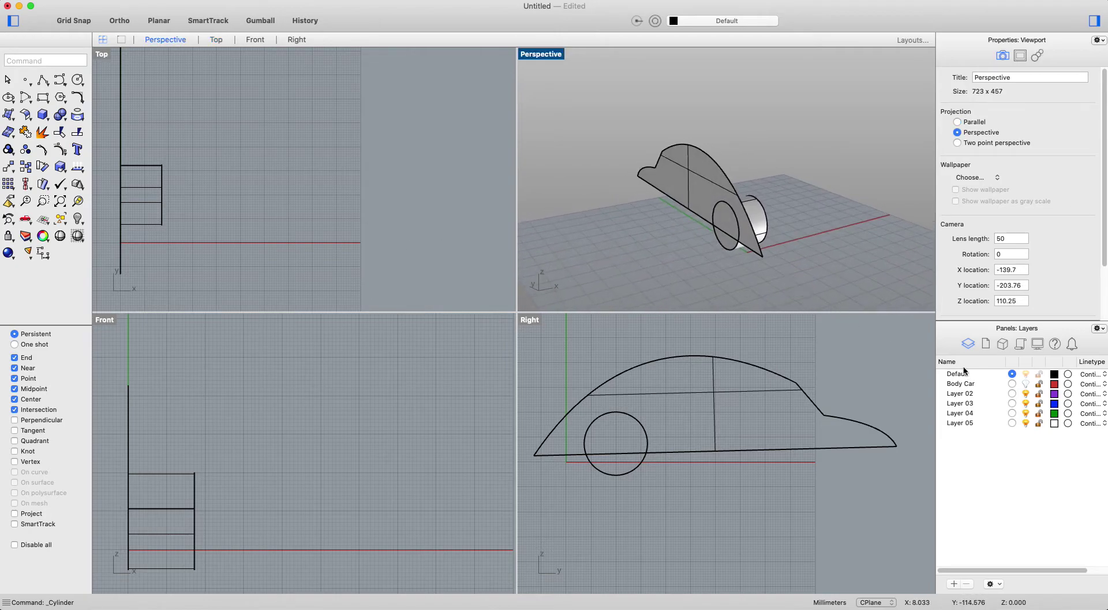
Turn the Body Car layer back on, orbit around the car and select the wheel.
click(1026, 383)
right_drag(714, 289, 824, 282)
right_drag(870, 241, 757, 245)
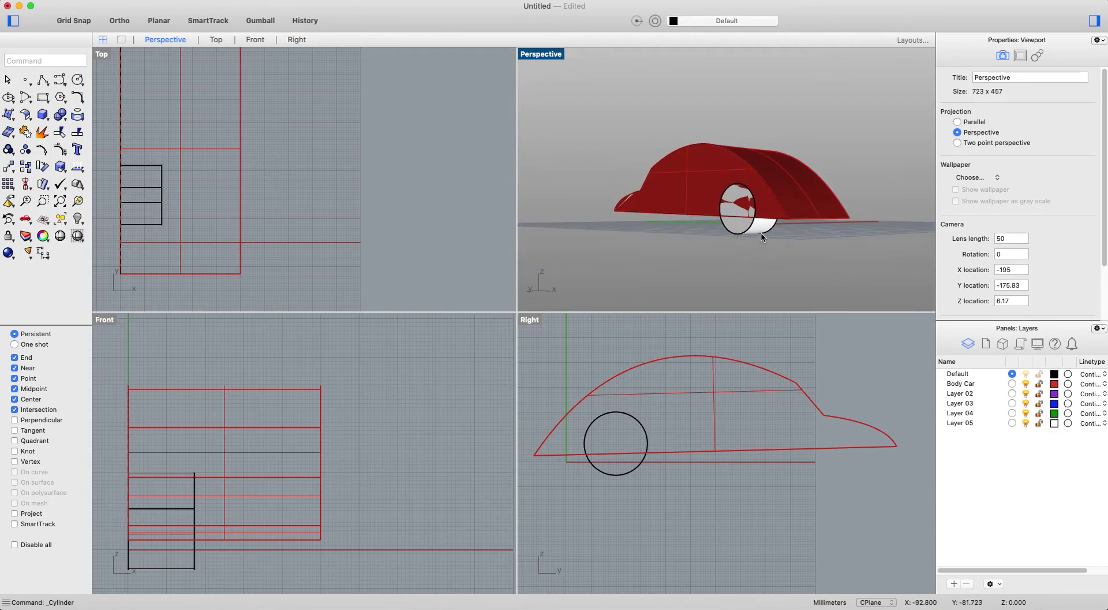
click(757, 230)
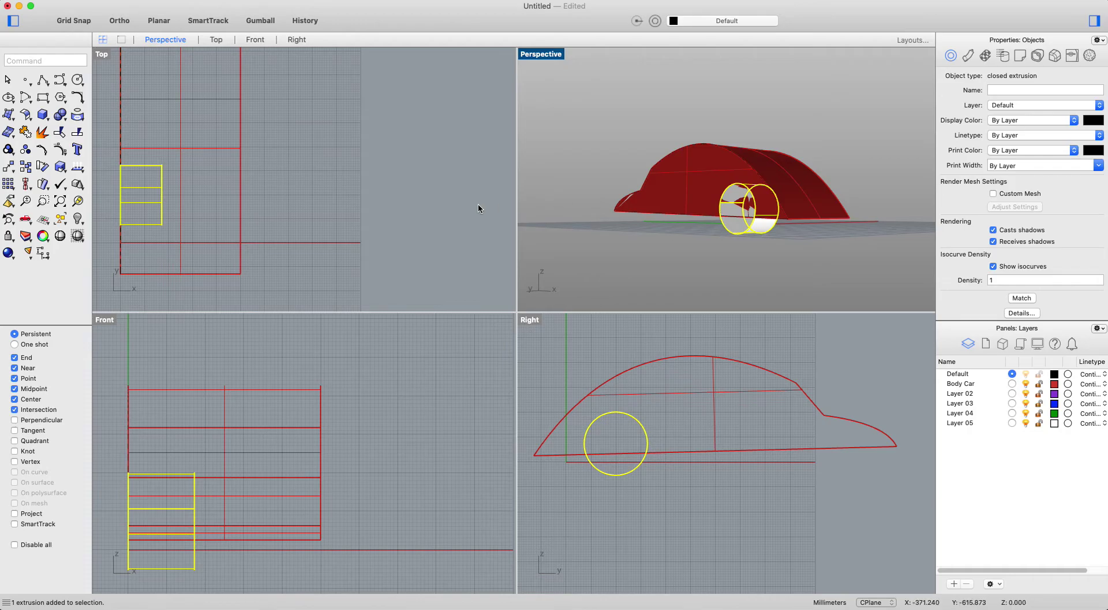
text(mirr)
key(Return)
Mirror the wheel about a straight line from the car's bottom-edge midpoint in Top view.
click(13, 169)
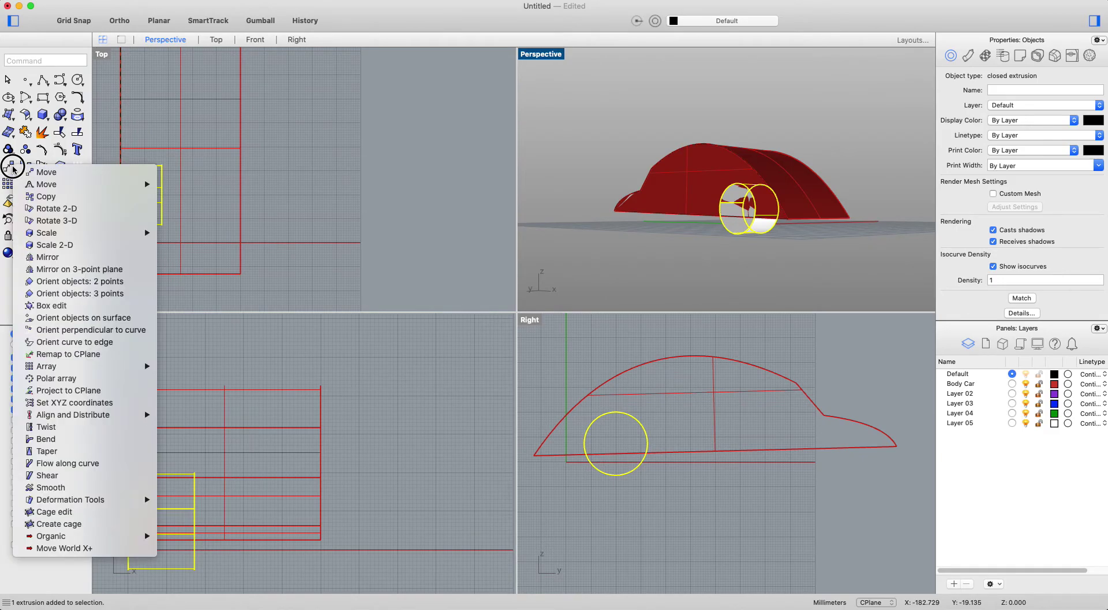
click(91, 258)
right_drag(317, 181, 396, 222)
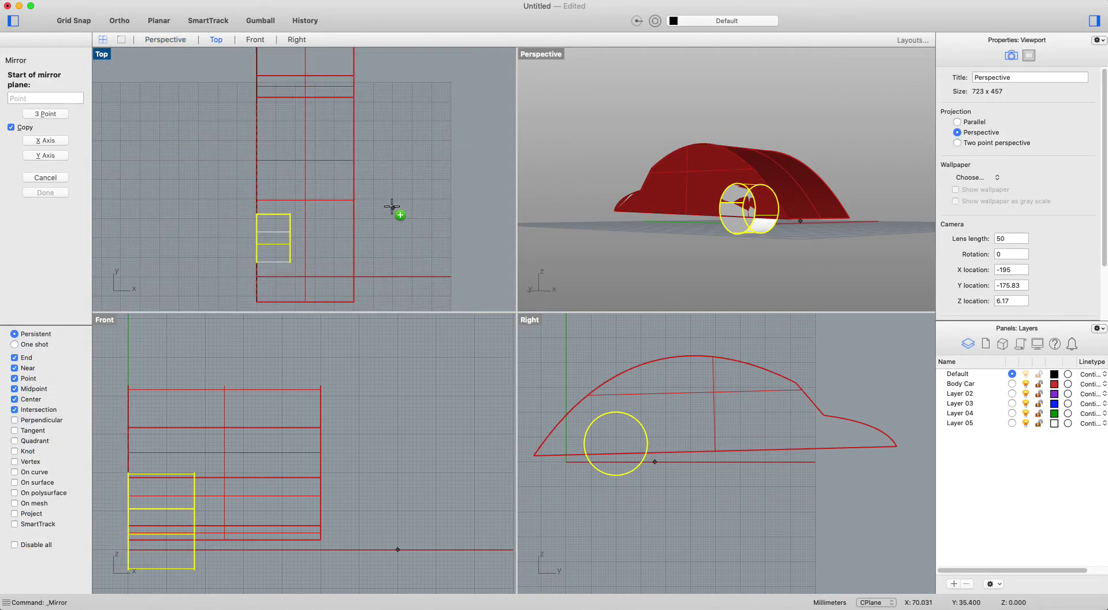
scroll(392, 206, down, 3)
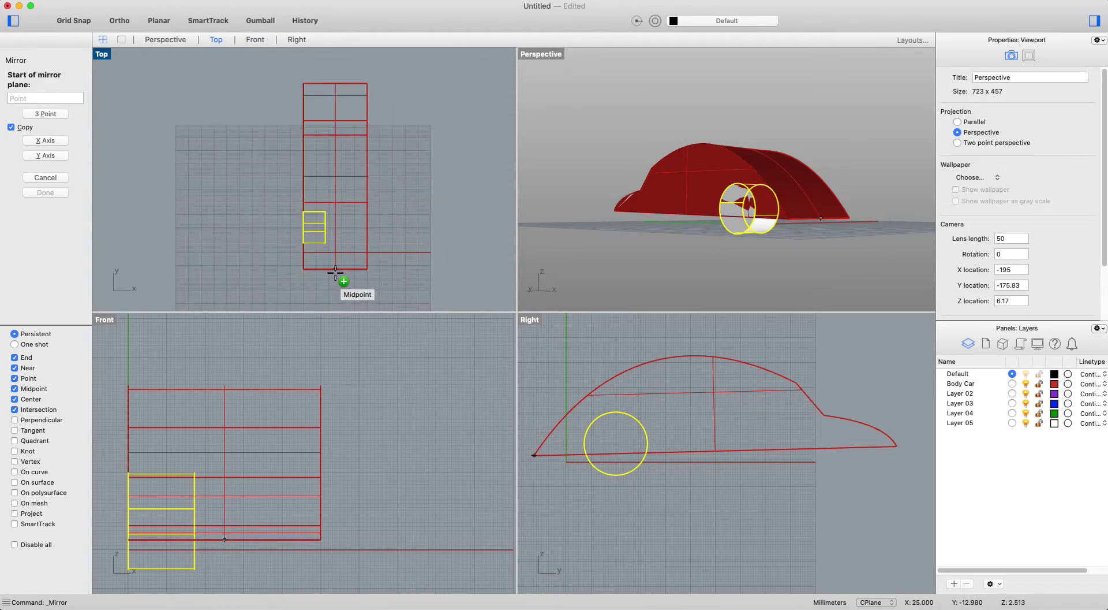
right_drag(335, 271, 333, 176)
click(333, 178)
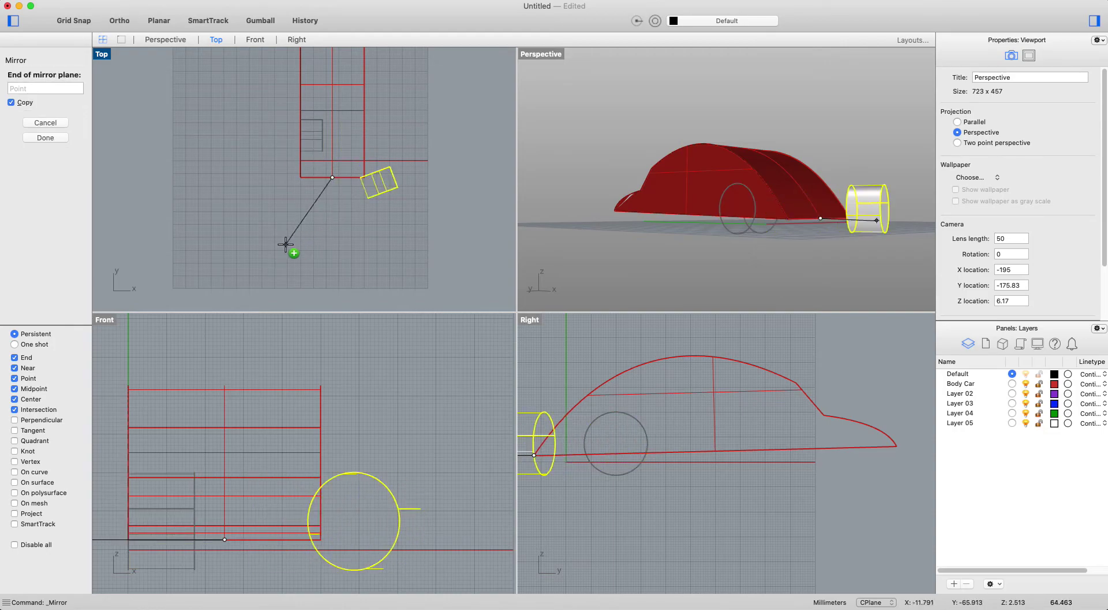
key(shift)
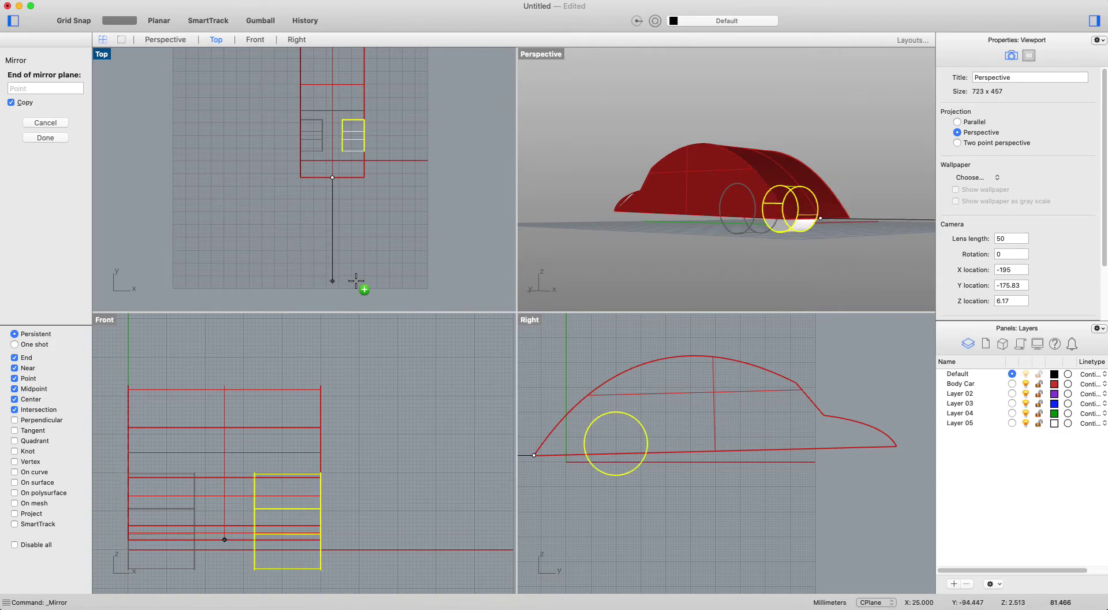
shift+click(340, 270)
right_drag(812, 244, 697, 240)
Mirror copies of both selected wheels across the body's midline to the car's rear.
click(734, 238)
shift+click(697, 234)
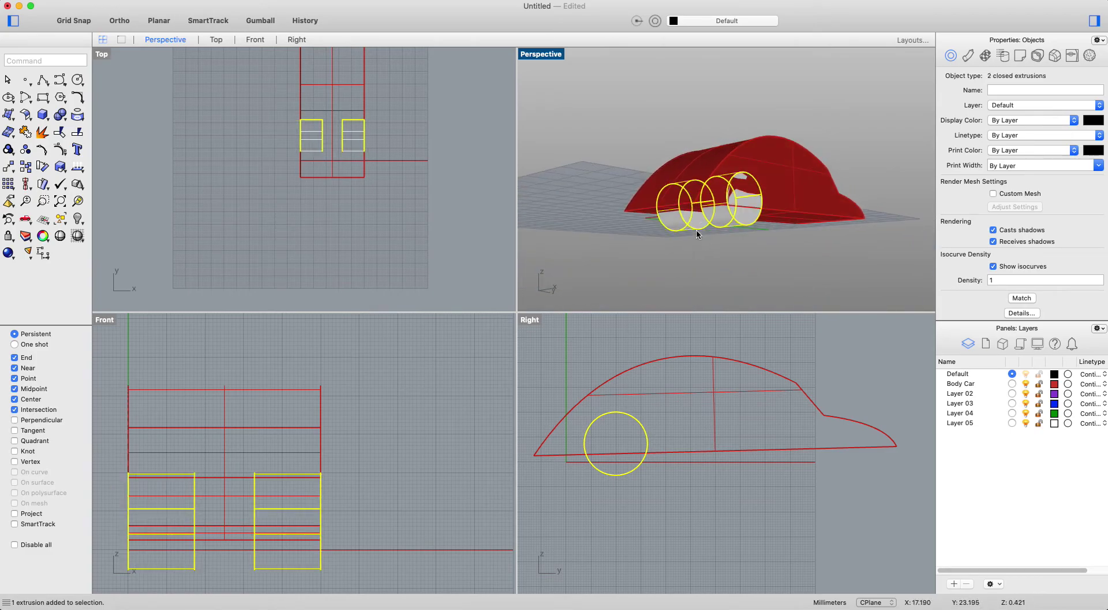
right_drag(299, 188, 254, 248)
text(Mirror)
key(Return)
click(307, 155)
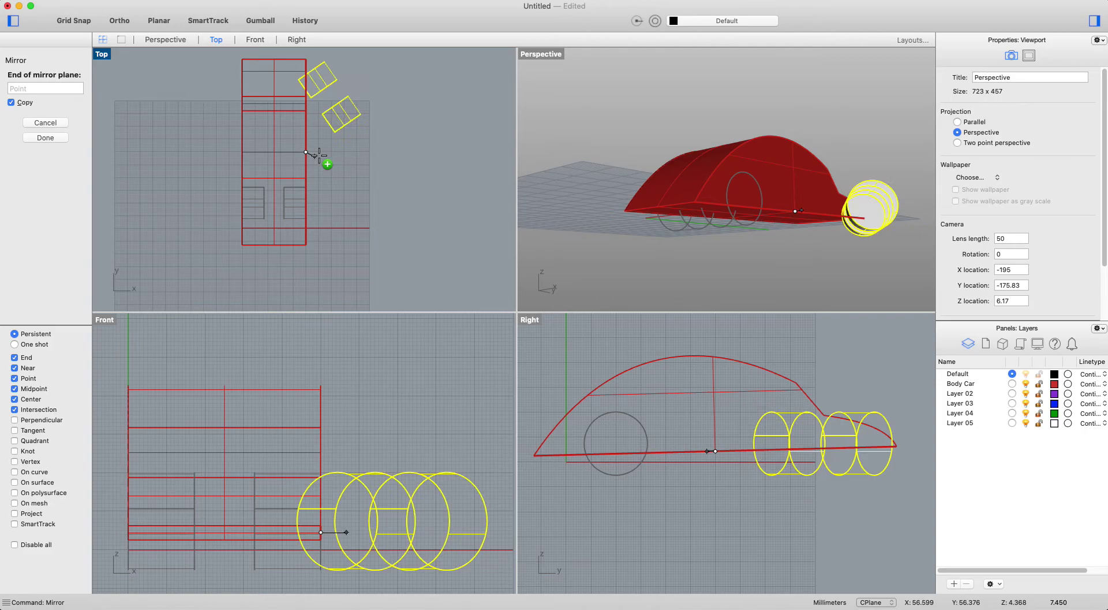
click(403, 150)
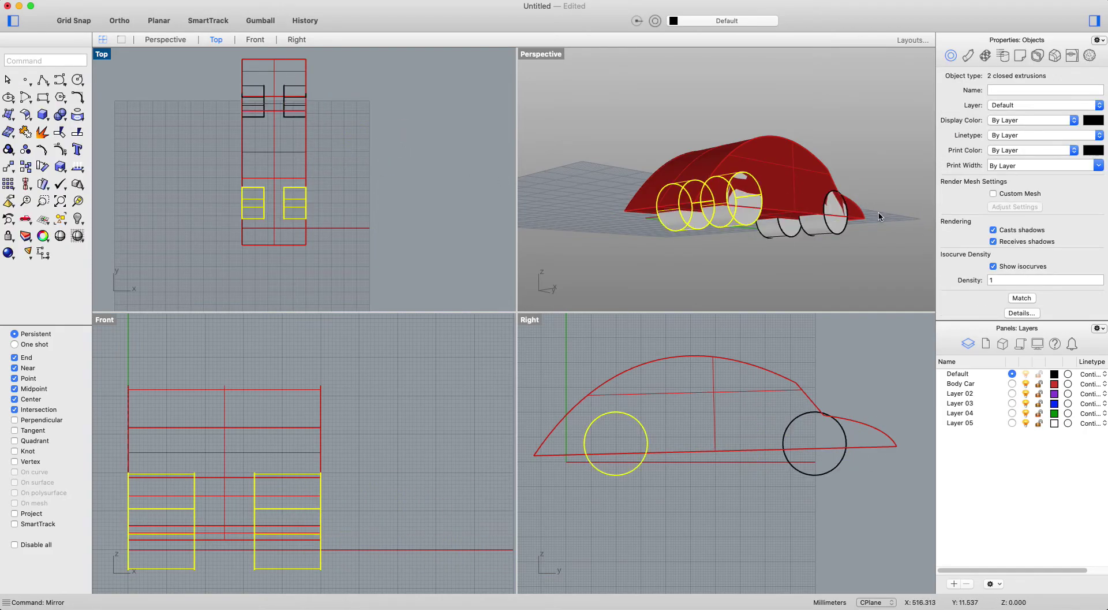
Orbit the Perspective view around the car to inspect all four wheels.
click(866, 236)
right_drag(866, 235, 742, 204)
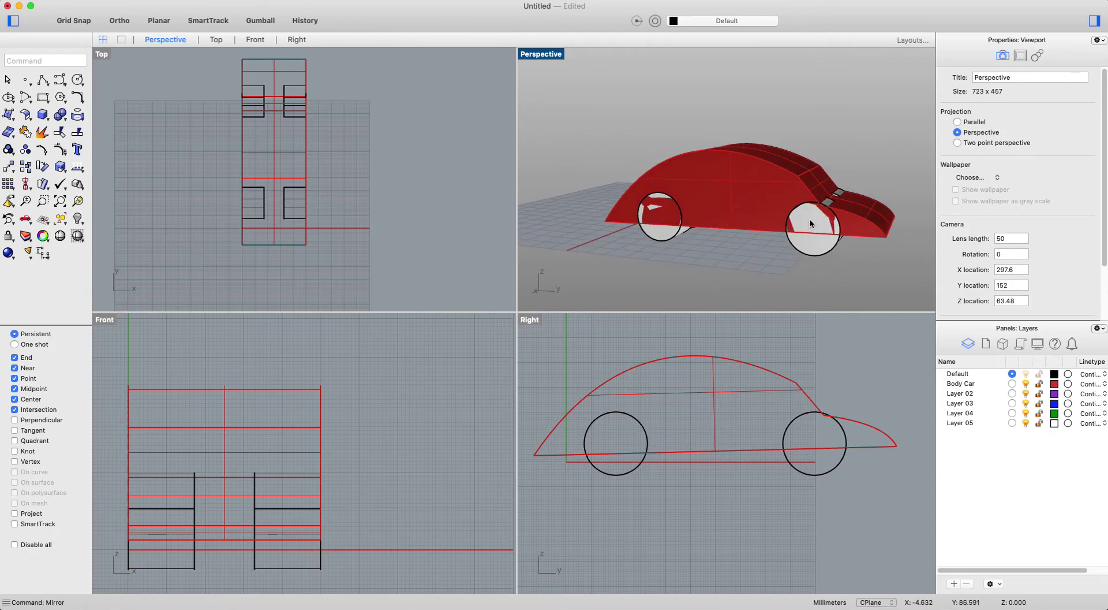
right_click(866, 263)
click(748, 318)
right_drag(751, 255, 720, 238)
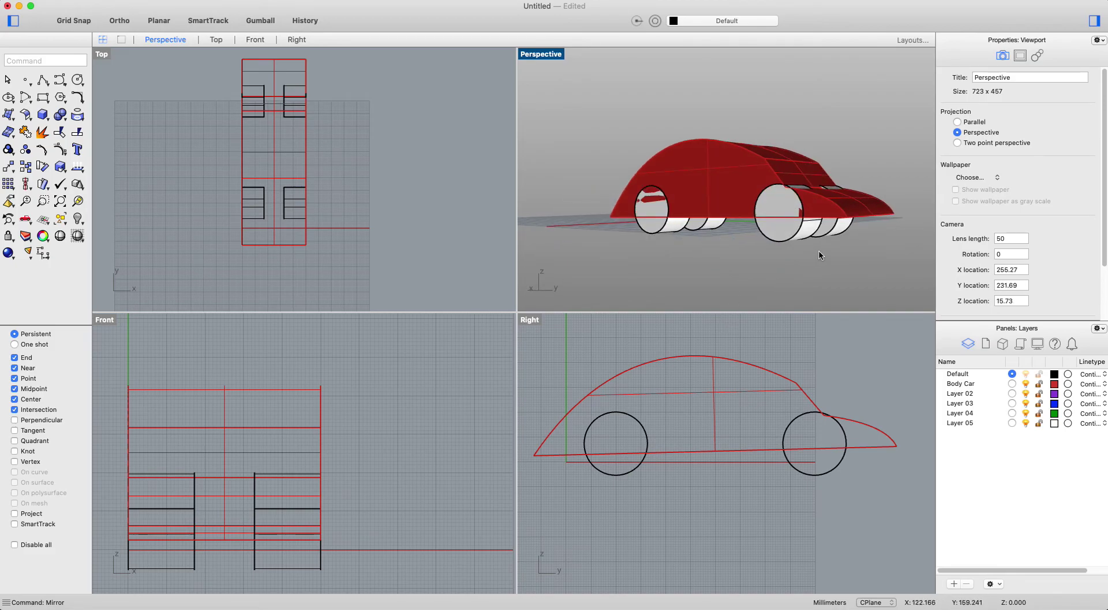
mouse_move(819, 251)
right_down()
mouse_move(606, 258)
mouse_move(668, 250)
mouse_move(810, 266)
right_up()
Select all four wheel cylinders.
scroll(783, 257, up, 3)
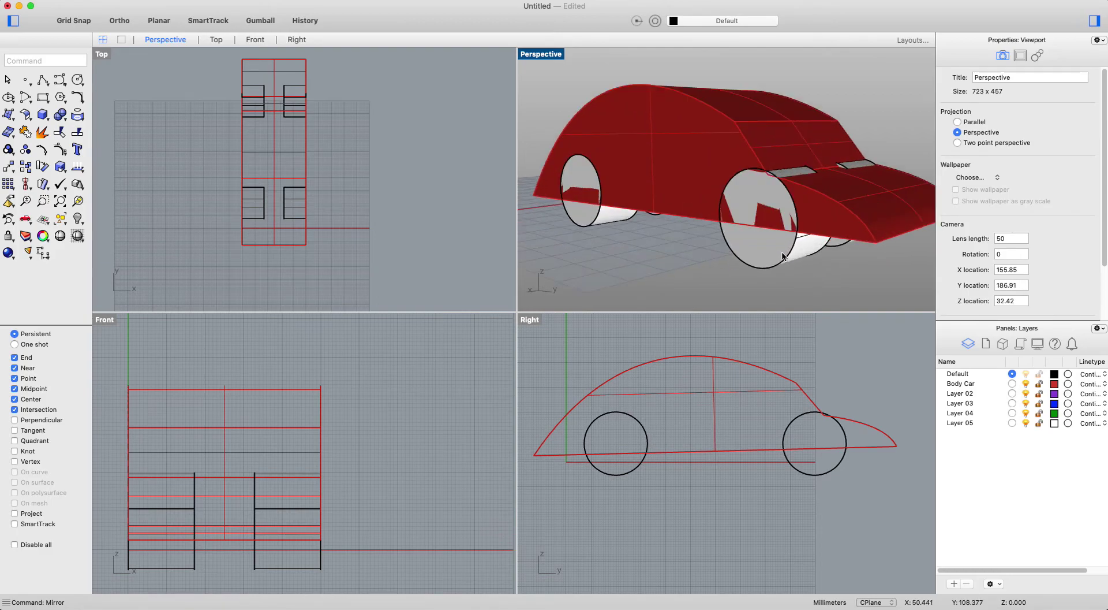
click(802, 248)
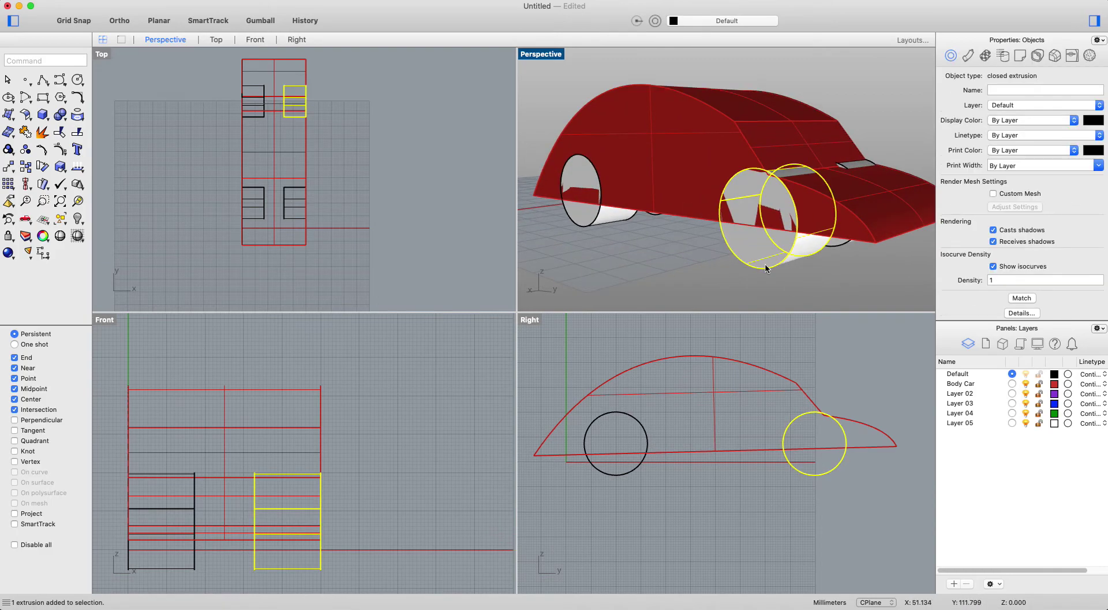
shift+click(607, 216)
right_drag(736, 275, 808, 214)
shift+click(833, 194)
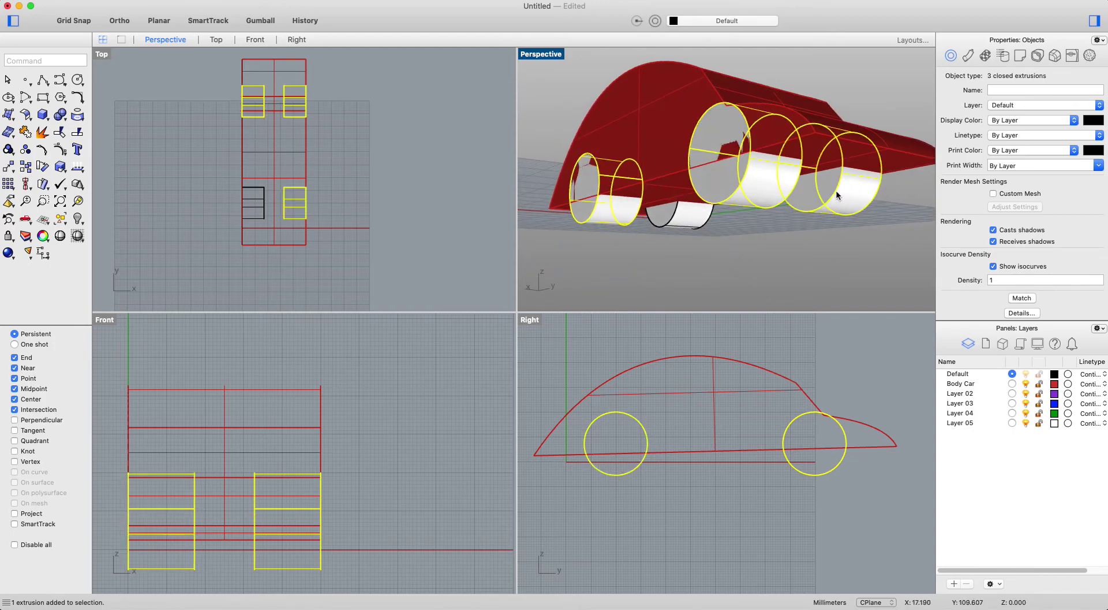
shift+click(675, 225)
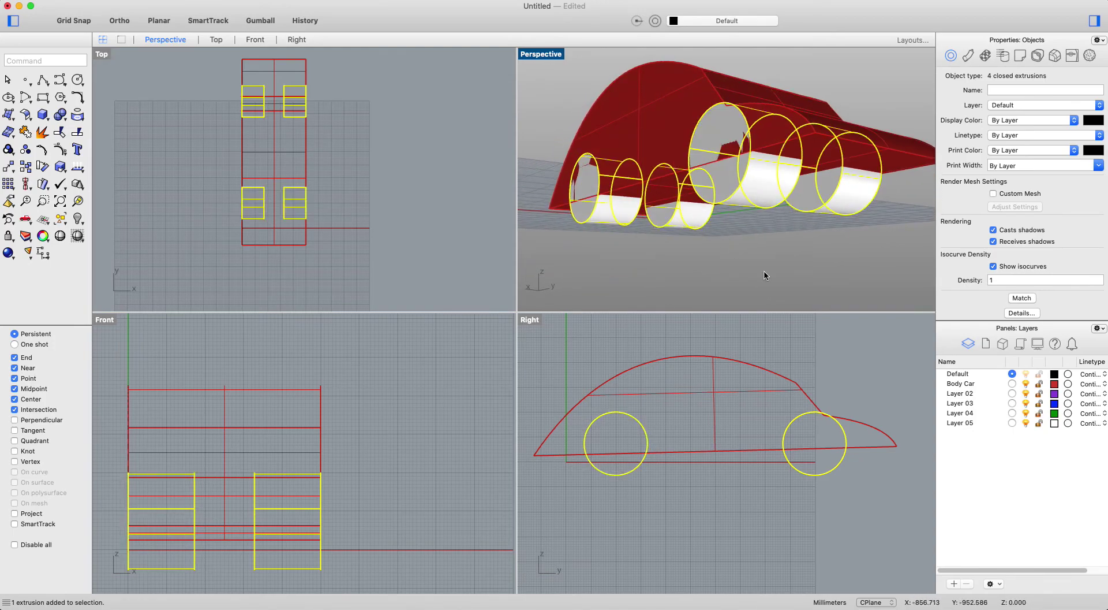
Rename Layer 02 to 'Wheels' and move the four selected wheels onto it.
double_click(961, 395)
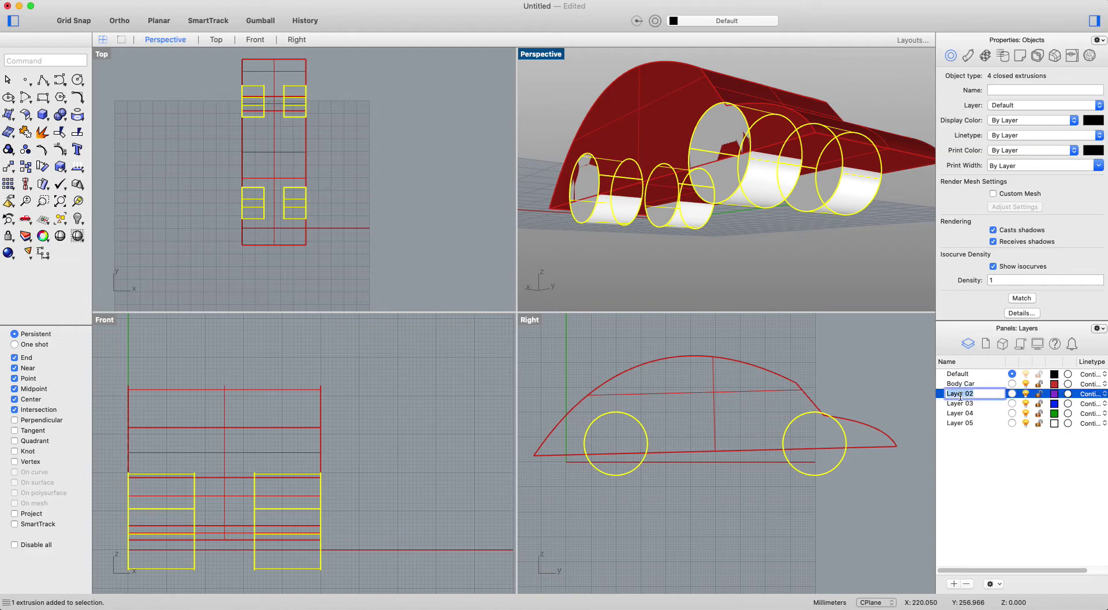
text(Wheels)
key(Return)
right_click(969, 394)
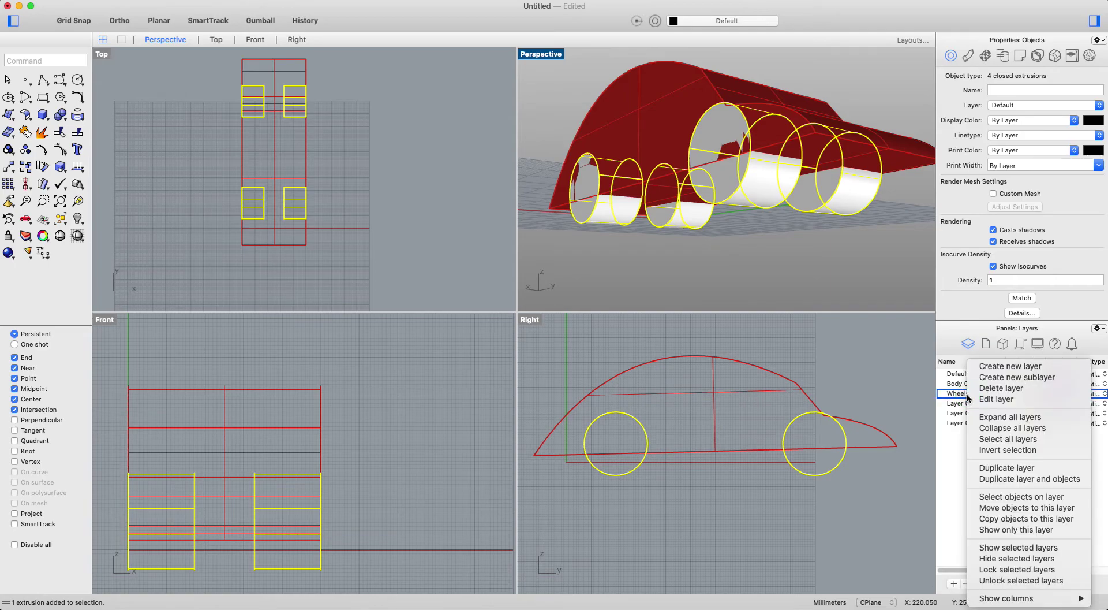
click(1016, 507)
click(782, 255)
right_drag(782, 254, 740, 277)
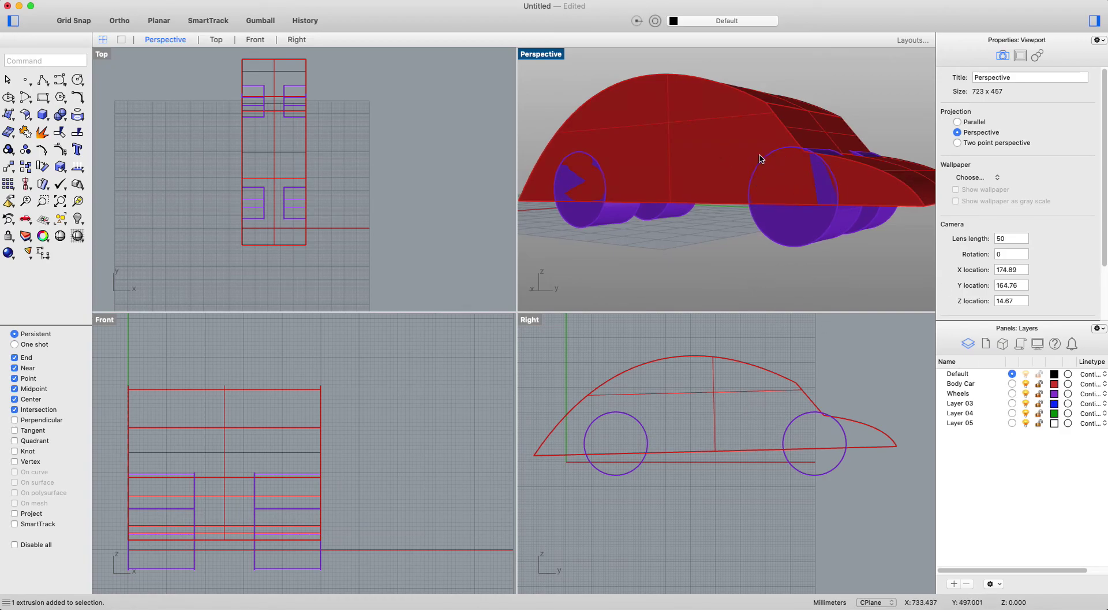
click(837, 145)
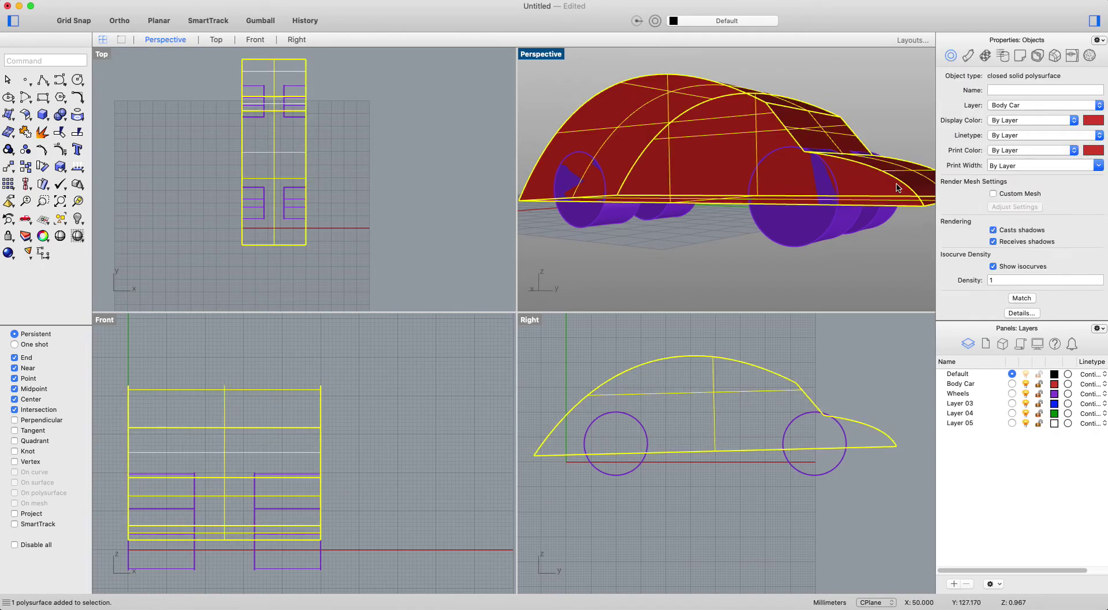
click(532, 159)
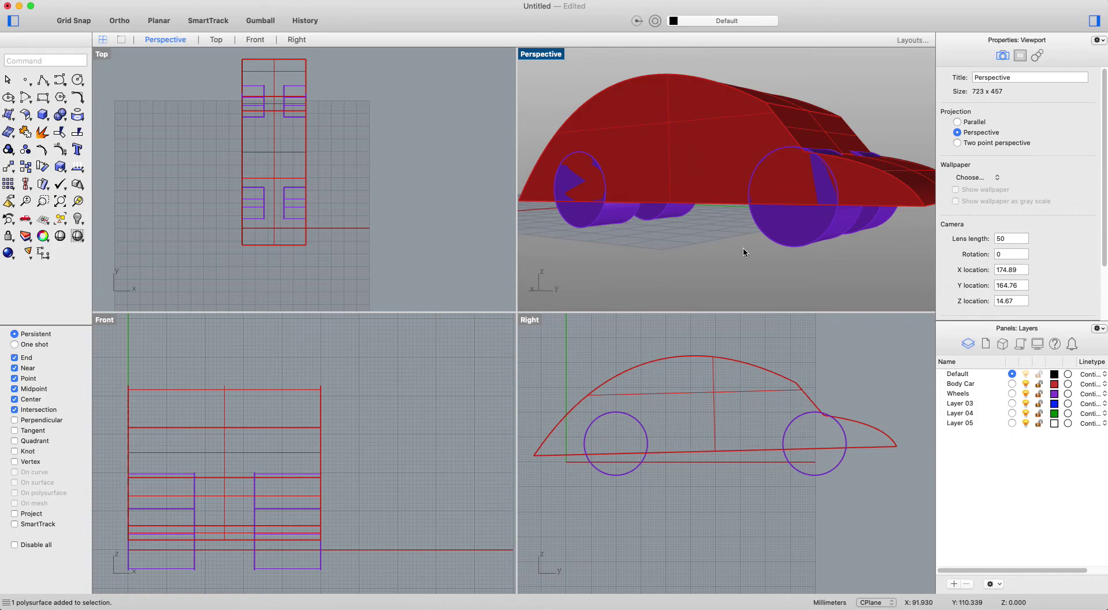
Boolean split the car body using the four wheel cylinders as cutters.
click(59, 116)
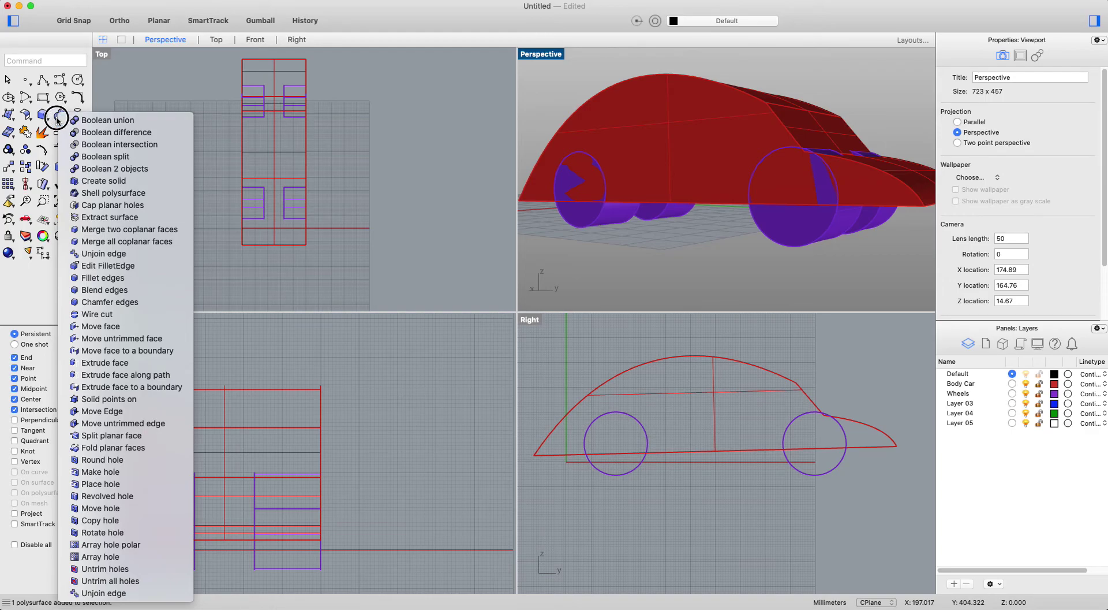
click(95, 158)
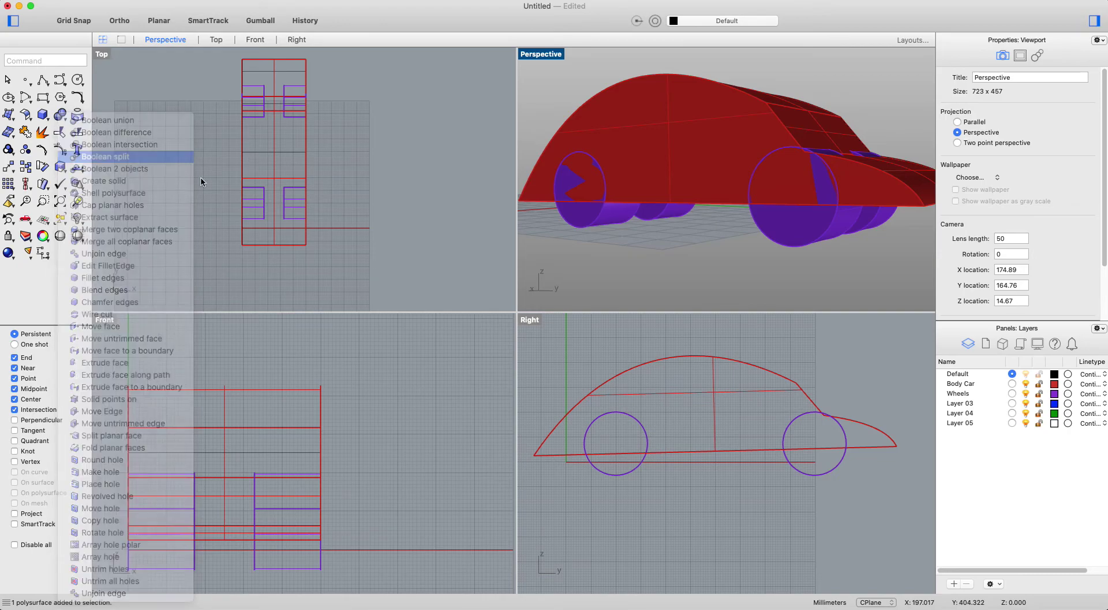
click(670, 126)
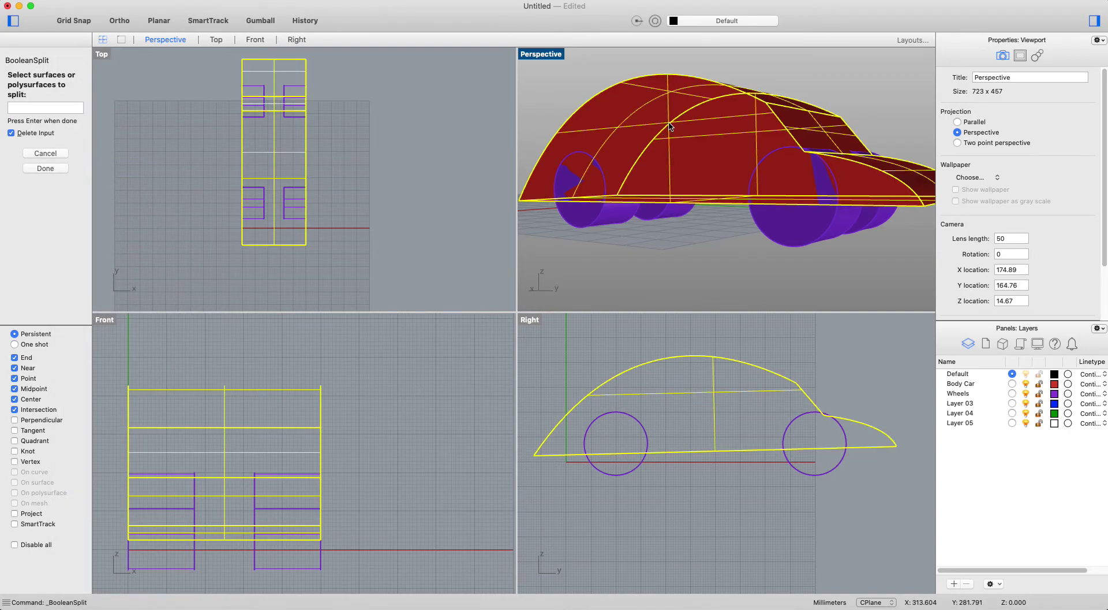
key(Return)
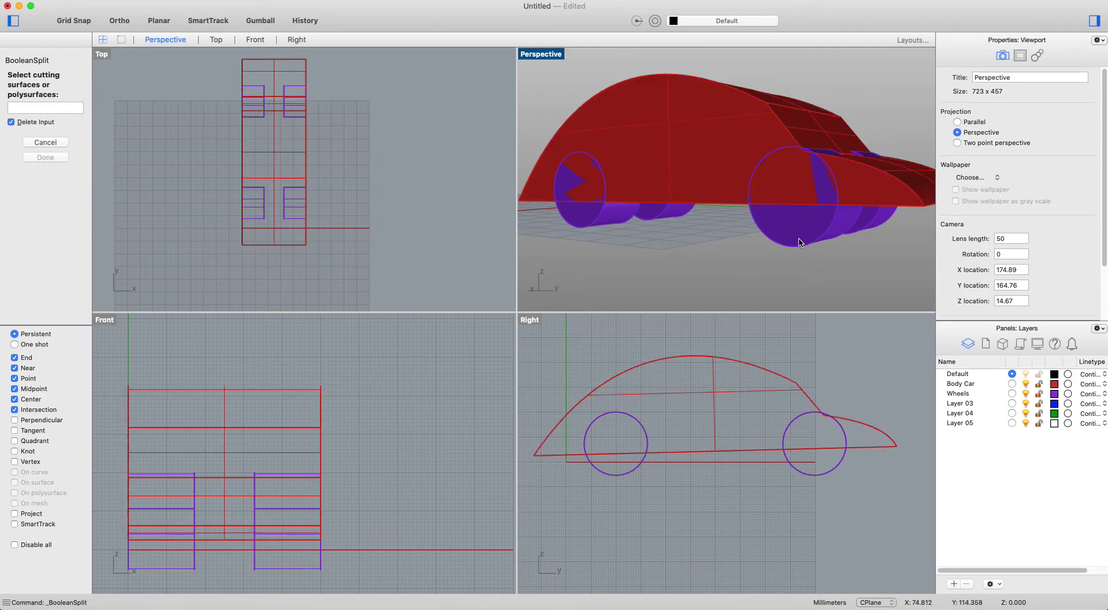
click(801, 239)
click(843, 231)
click(595, 220)
click(673, 218)
key(Return)
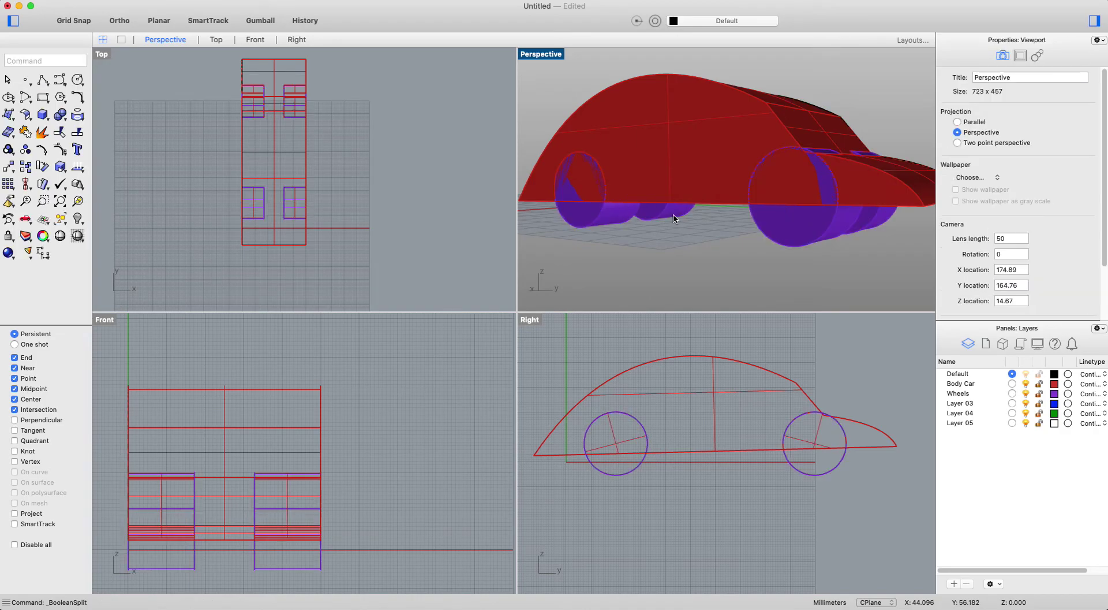
click(699, 138)
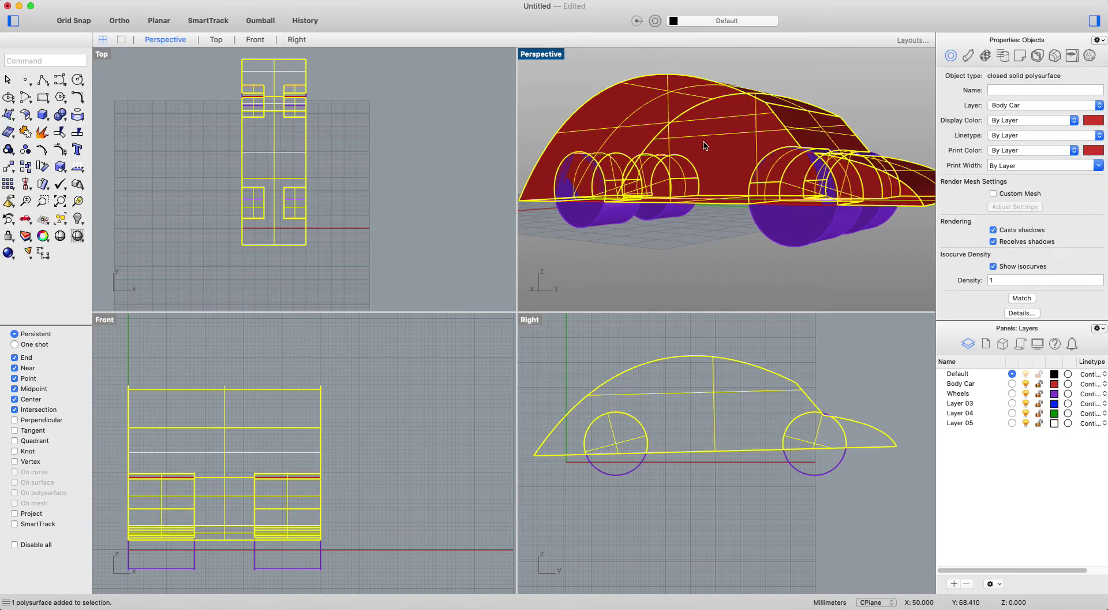
mouse_move(719, 233)
right_down()
mouse_move(684, 248)
mouse_move(720, 255)
mouse_move(744, 237)
mouse_move(725, 242)
mouse_move(728, 252)
right_up()
Turn off the Wheels layer and delete the four split-off wheel arch pieces.
click(759, 279)
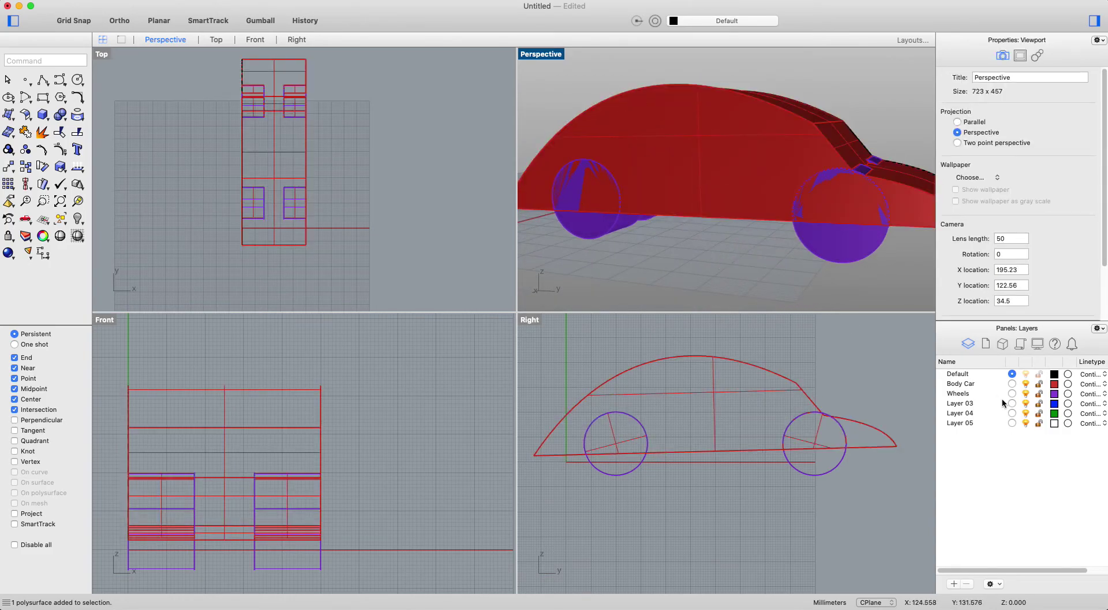
click(1026, 393)
click(594, 192)
right_drag(612, 221, 817, 148)
click(812, 156)
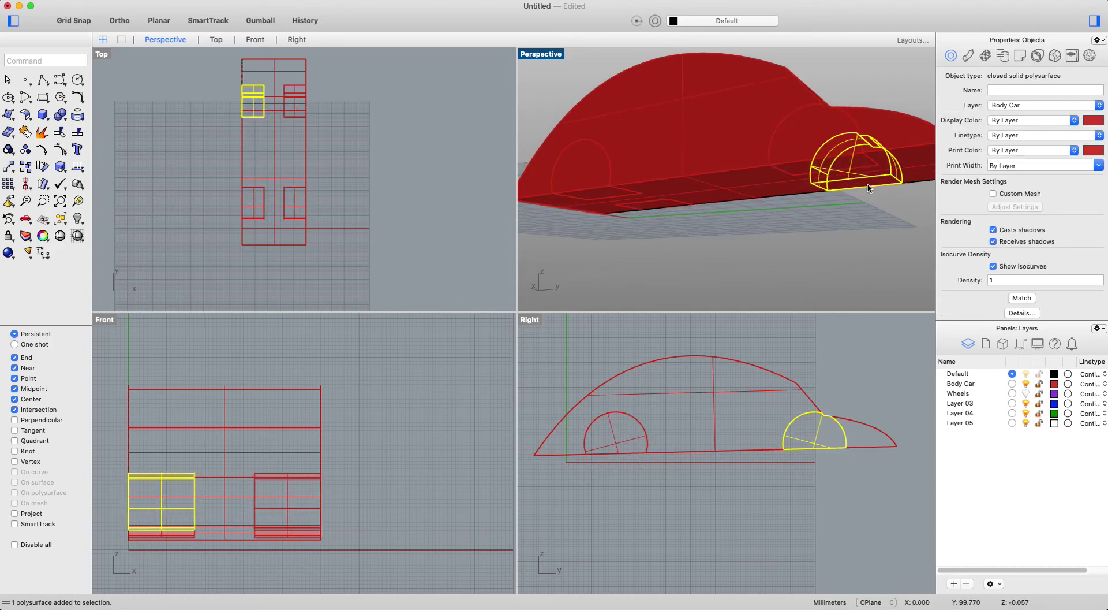
shift+click(800, 145)
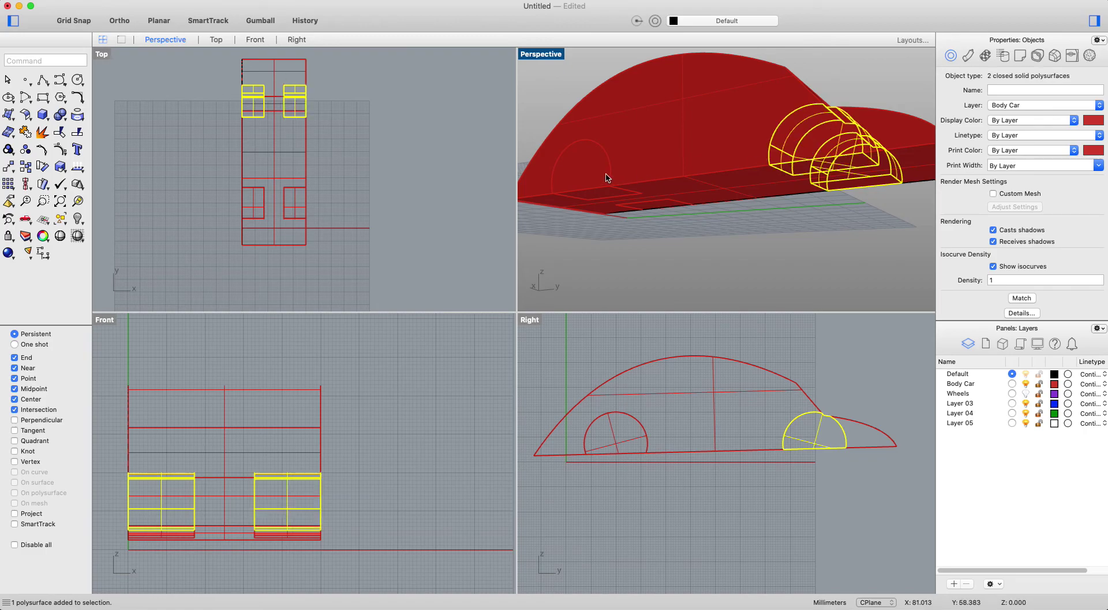
shift+click(629, 199)
shift+click(656, 209)
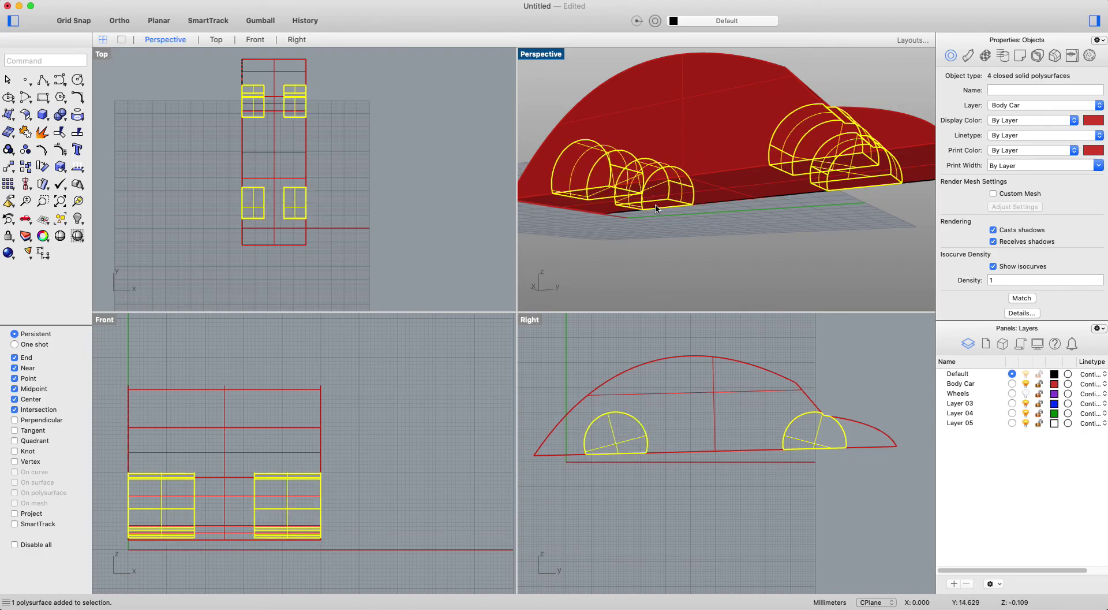
key(Delete)
right_drag(692, 205, 513, 235)
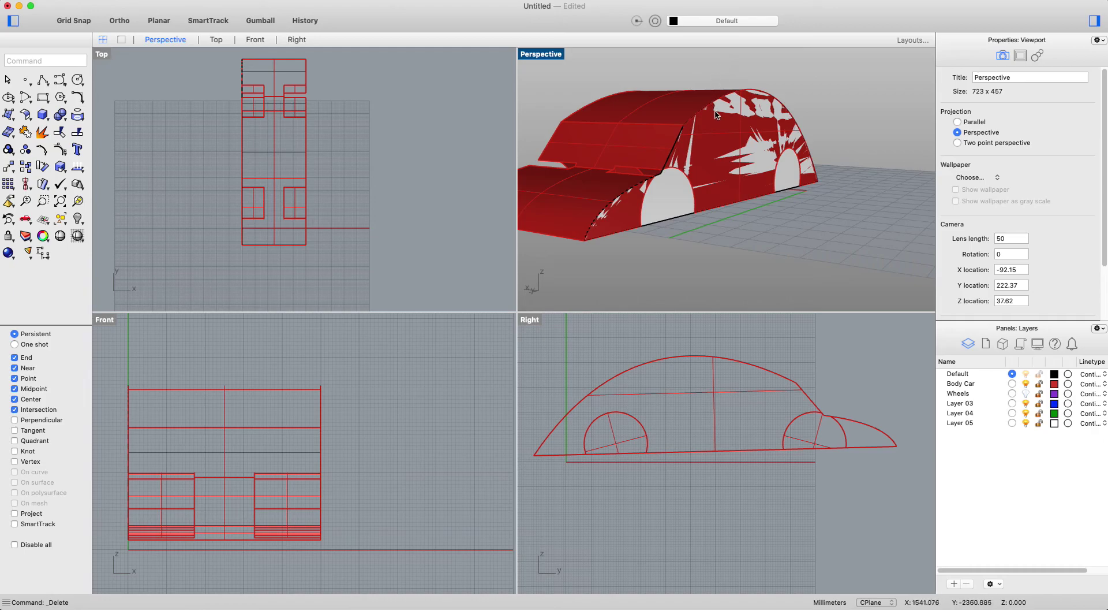
Set Body Car as current layer, turn off Default, and turn Wheels back on.
right_drag(771, 199, 763, 199)
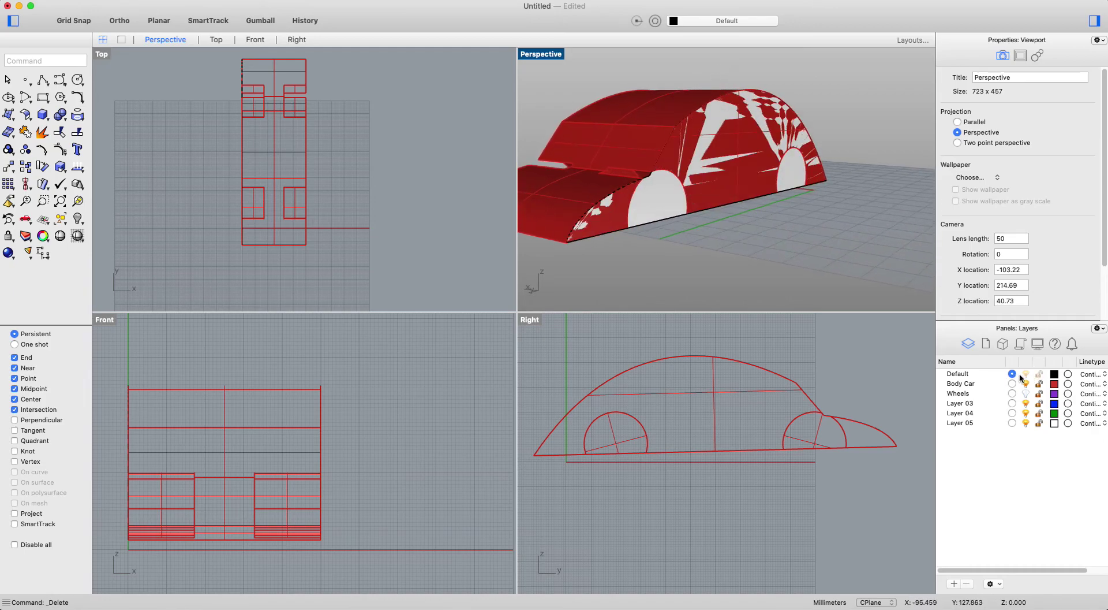
click(664, 200)
click(860, 256)
click(1028, 378)
click(1012, 385)
click(1025, 375)
right_drag(750, 225, 690, 267)
click(1026, 393)
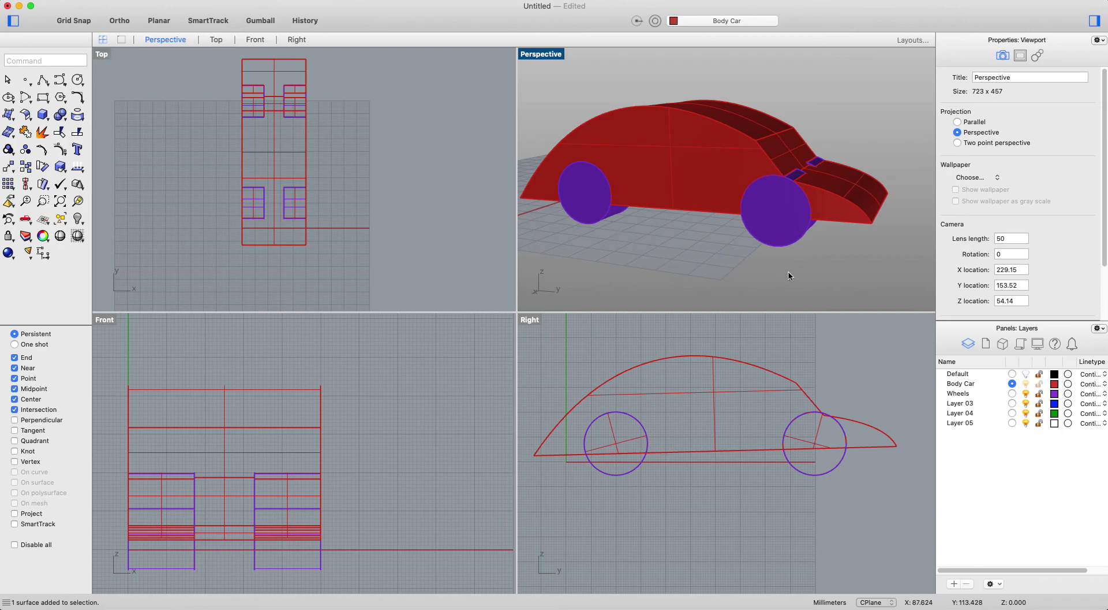
right_drag(816, 271, 802, 276)
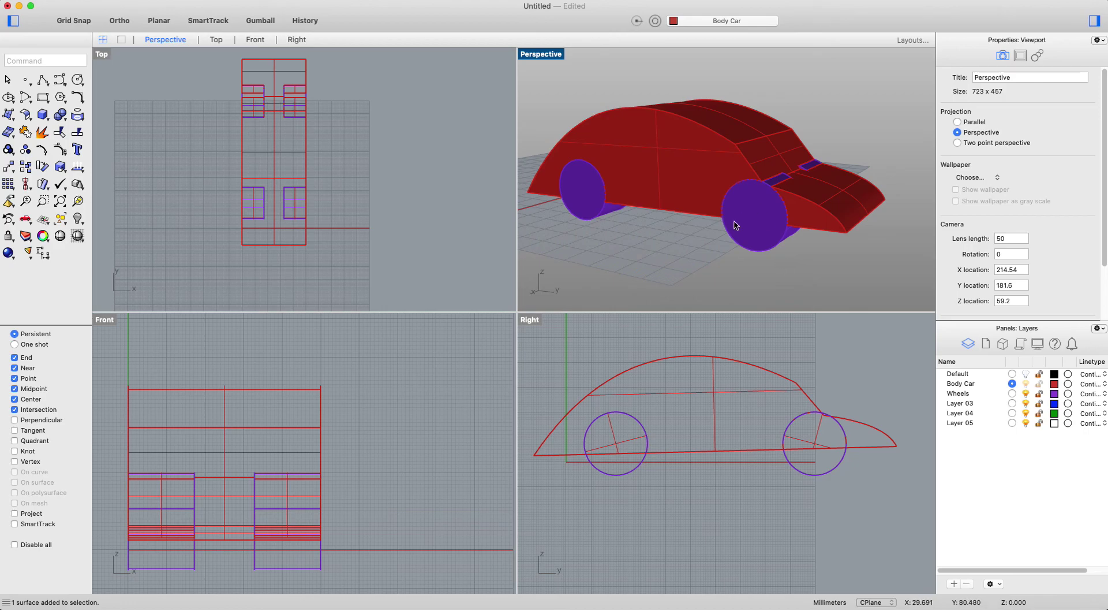